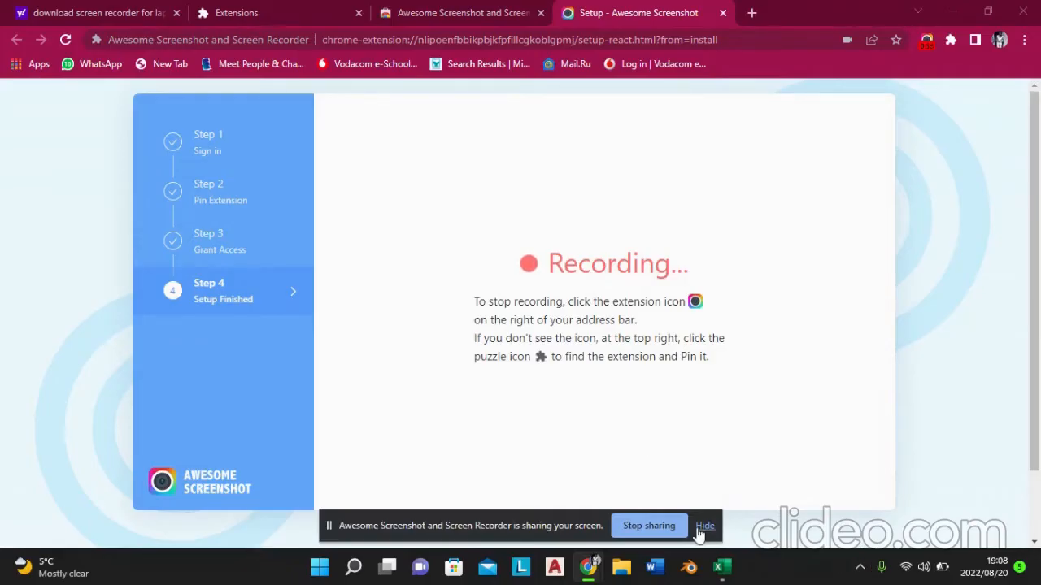
Step: Switch to the Assigment tutorial 1.xlsx workbook in Excel and look through its taking-off list, waste calculations and excavation item
{"action": "mouse_move", "coordinate": [729, 576]}
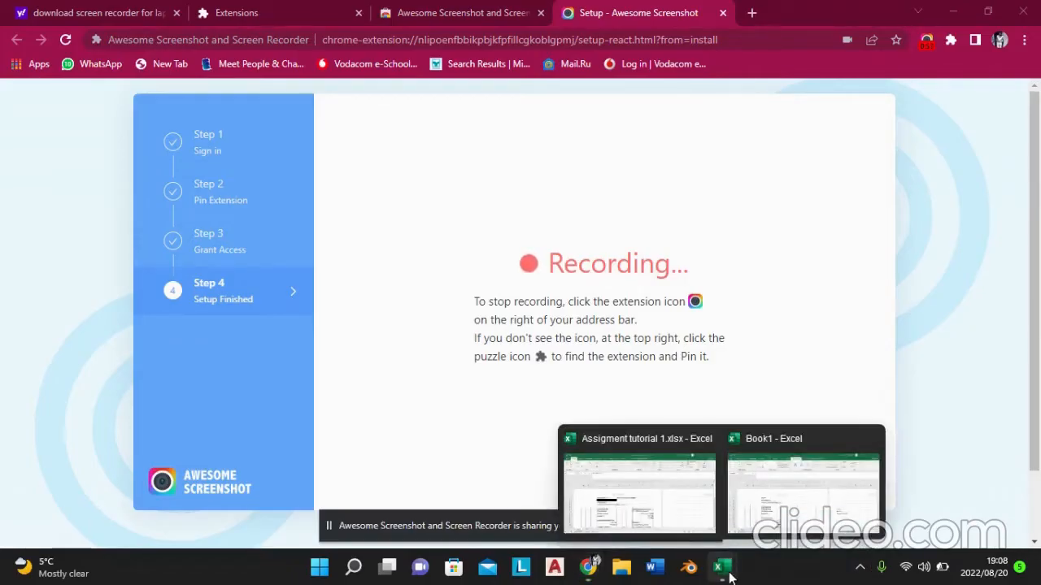
{"action": "left_click", "coordinate": [669, 489]}
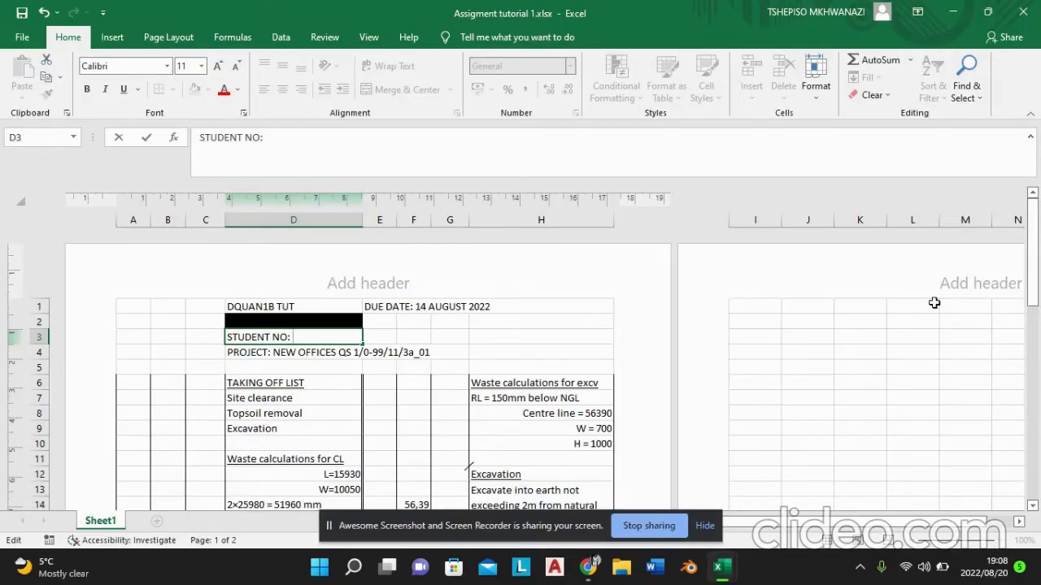
{"action": "mouse_move", "coordinate": [1038, 254]}
{"action": "left_mouse_down"}
{"action": "mouse_move", "coordinate": [1035, 287]}
{"action": "mouse_move", "coordinate": [1031, 273]}
{"action": "left_mouse_up"}
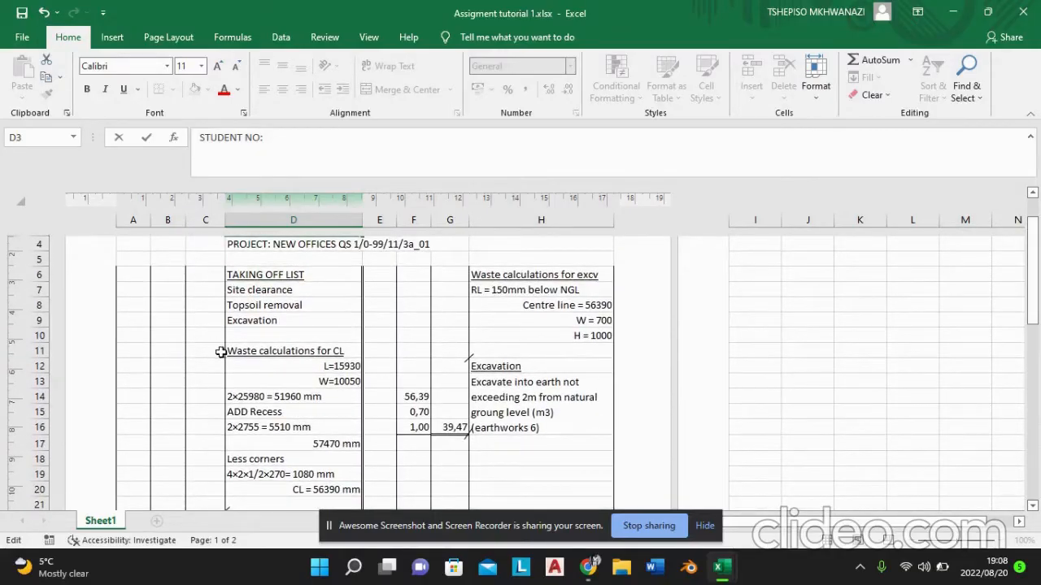
{"action": "left_click_drag", "start_coordinate": [1038, 290], "coordinate": [1031, 341]}
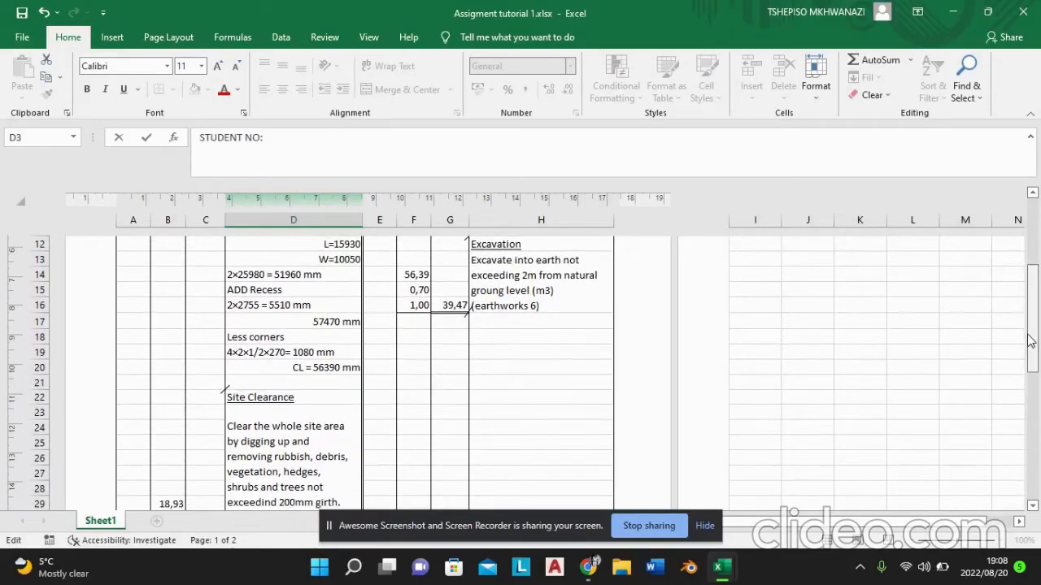
Step: Open cell H35 in edit mode to see how its long text wraps within the column, then leave it unedited
{"action": "double_click", "coordinate": [521, 359]}
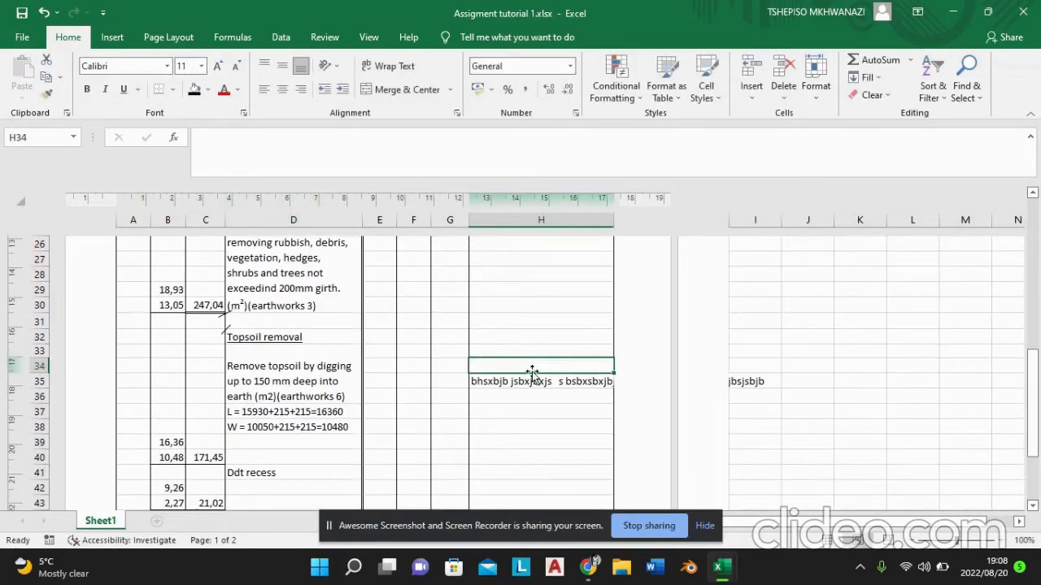
{"action": "left_click", "coordinate": [558, 380]}
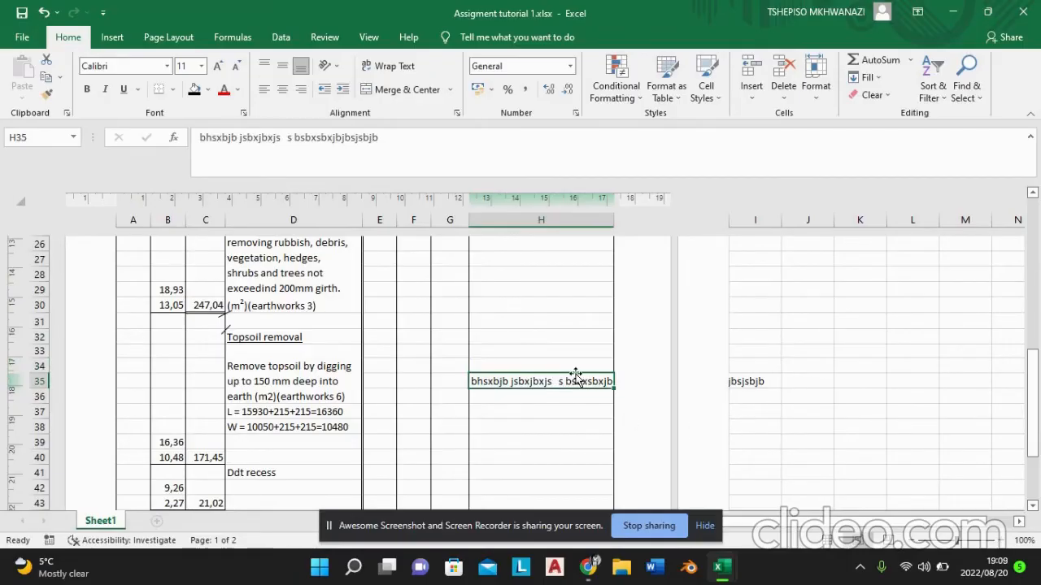
{"action": "double_click", "coordinate": [578, 379]}
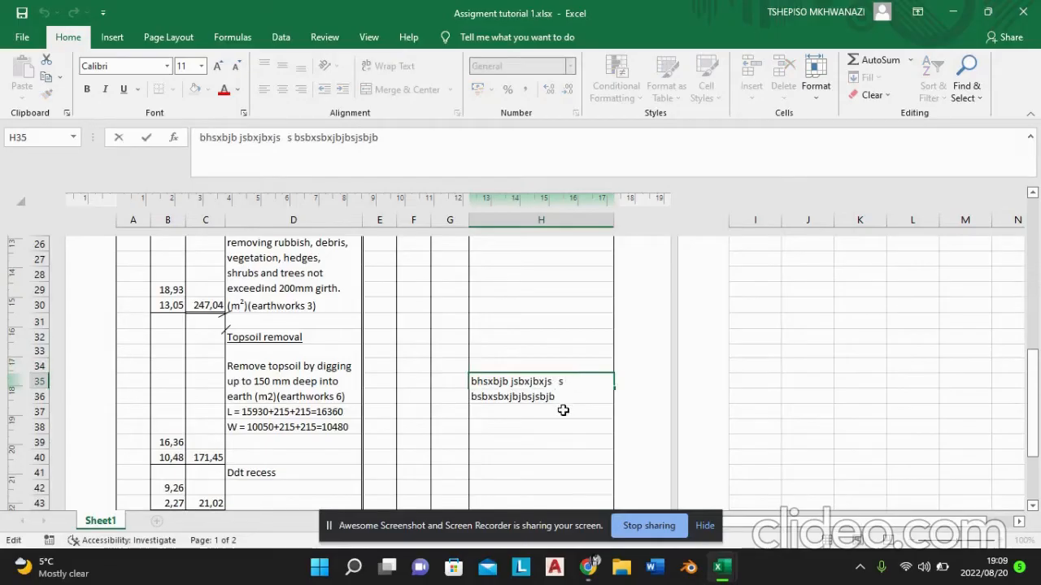
{"action": "left_click", "coordinate": [562, 413]}
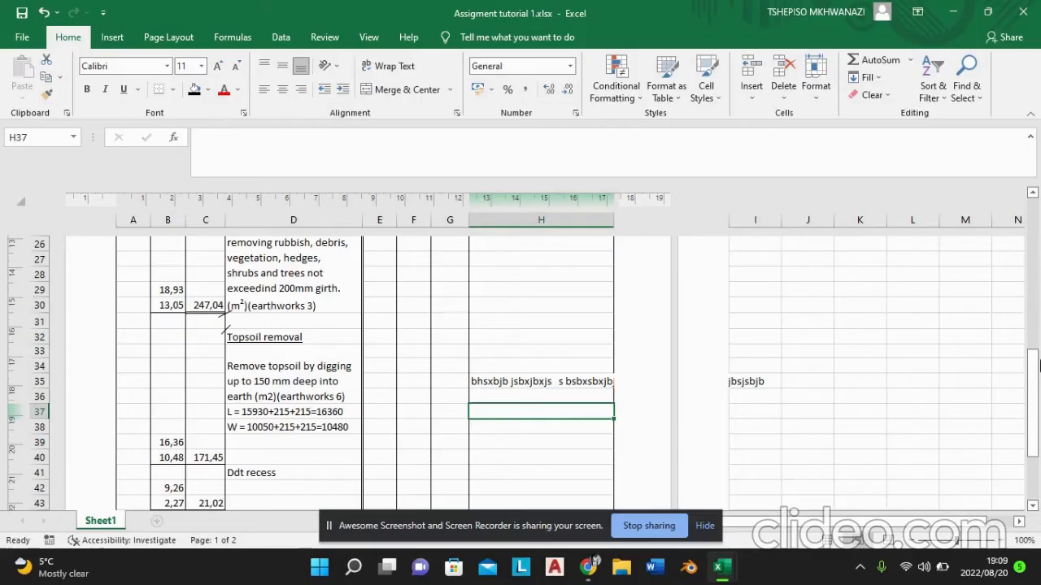
Step: Return to the sheet's heading and examine the taking-off list and the centre line waste calculations down to cell D20
{"action": "left_click_drag", "start_coordinate": [1035, 368], "coordinate": [1020, 213]}
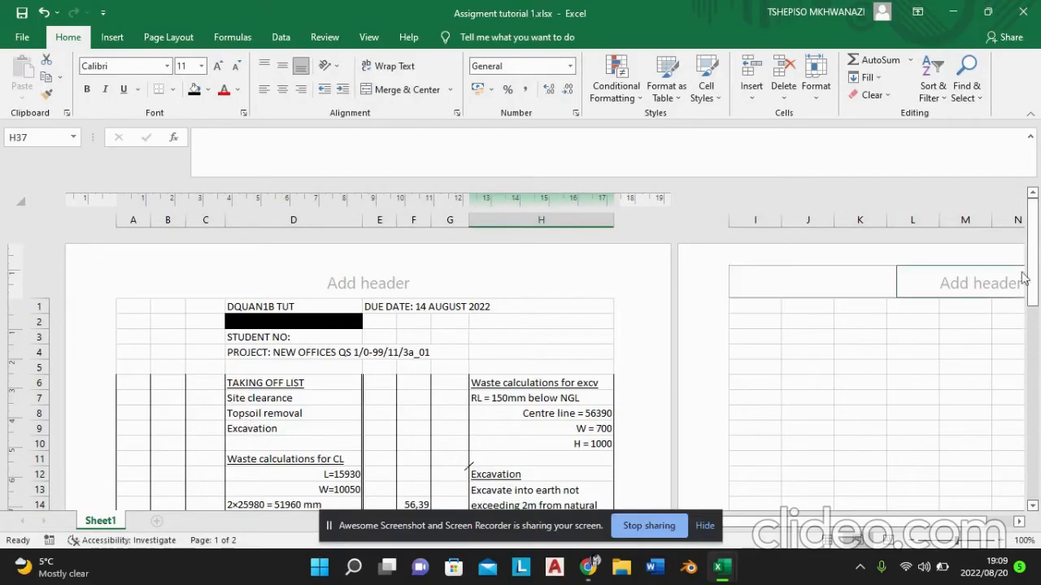
{"action": "left_click_drag", "start_coordinate": [1034, 279], "coordinate": [1034, 299]}
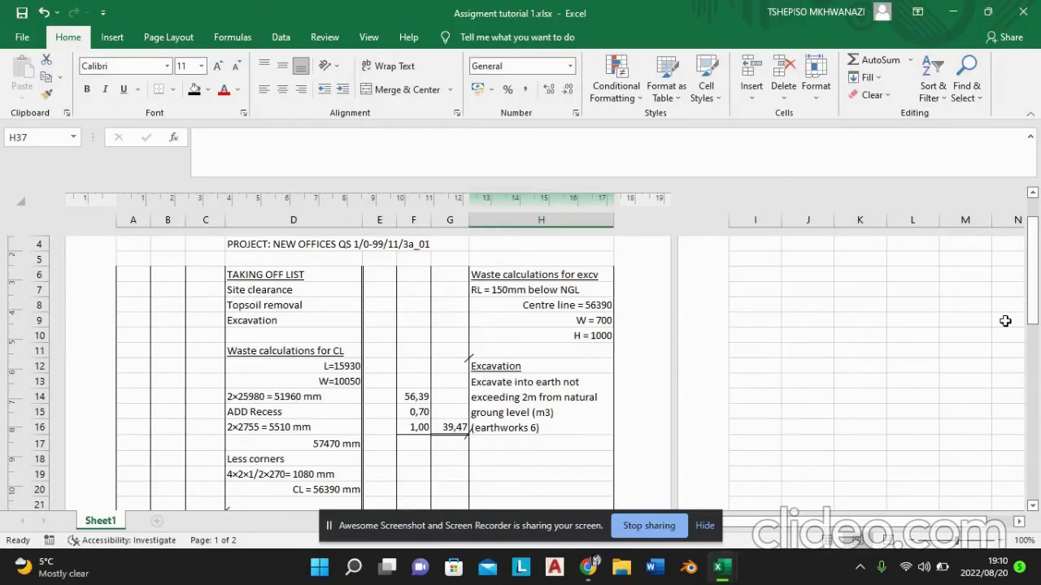
{"action": "left_click_drag", "start_coordinate": [1034, 324], "coordinate": [1035, 330]}
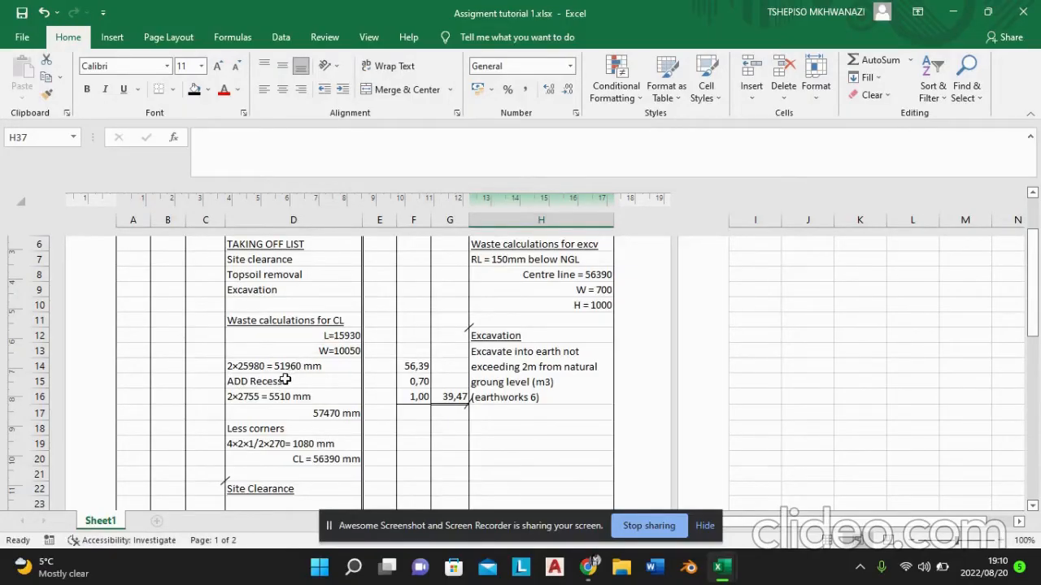
{"action": "key", "text": "Down"}
{"action": "key", "text": "Down"}
{"action": "key", "text": "Down"}
{"action": "key", "text": "Down"}
{"action": "key", "text": "Down"}
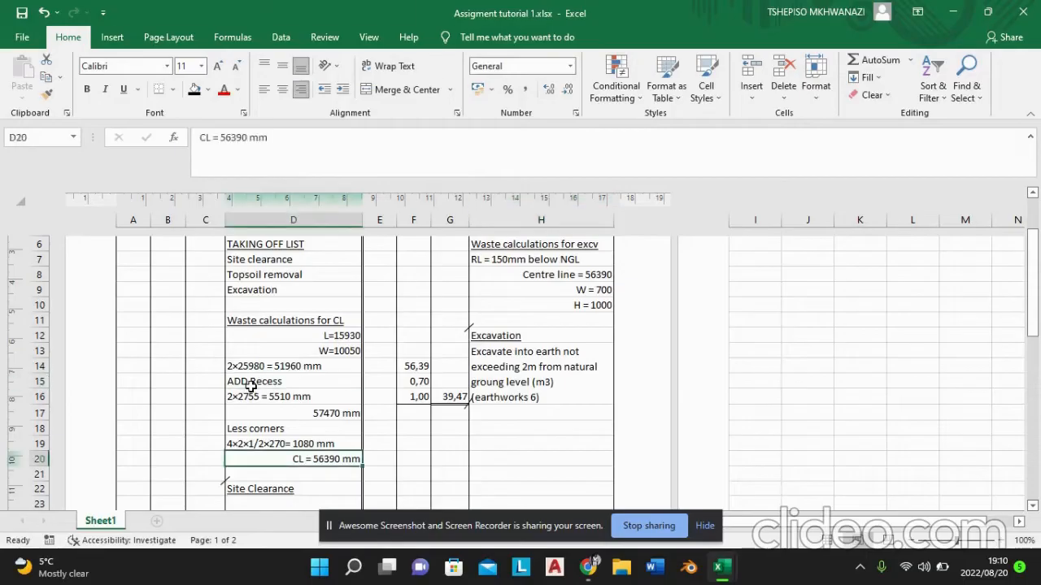
Step: Change the label in cell D15 to "Less Recess"
{"action": "double_click", "coordinate": [253, 381]}
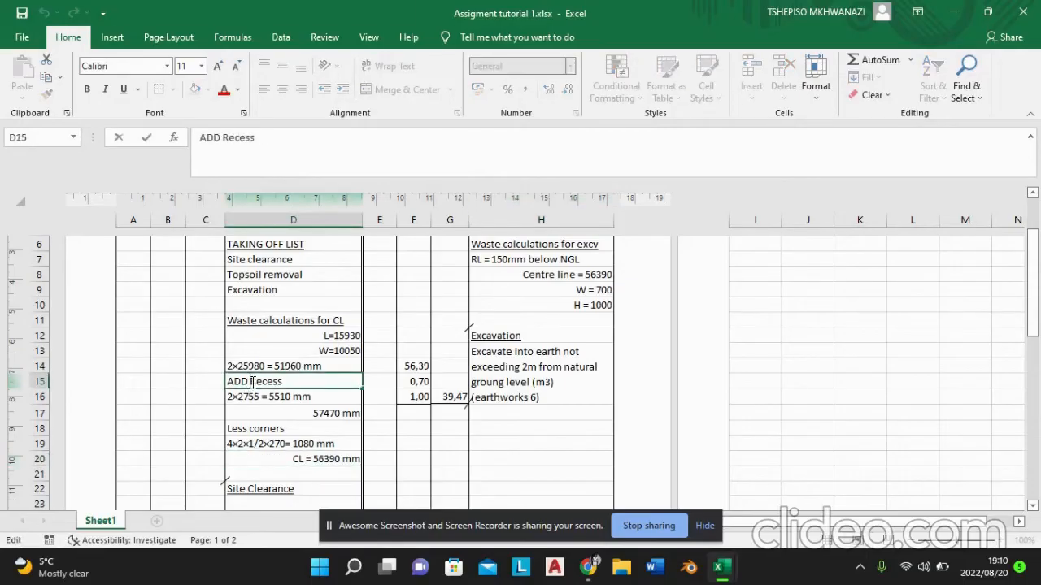
{"action": "key", "text": "BackSpace"}
{"action": "key", "text": "BackSpace"}
{"action": "key", "text": "BackSpace"}
{"action": "type", "text": "le"}
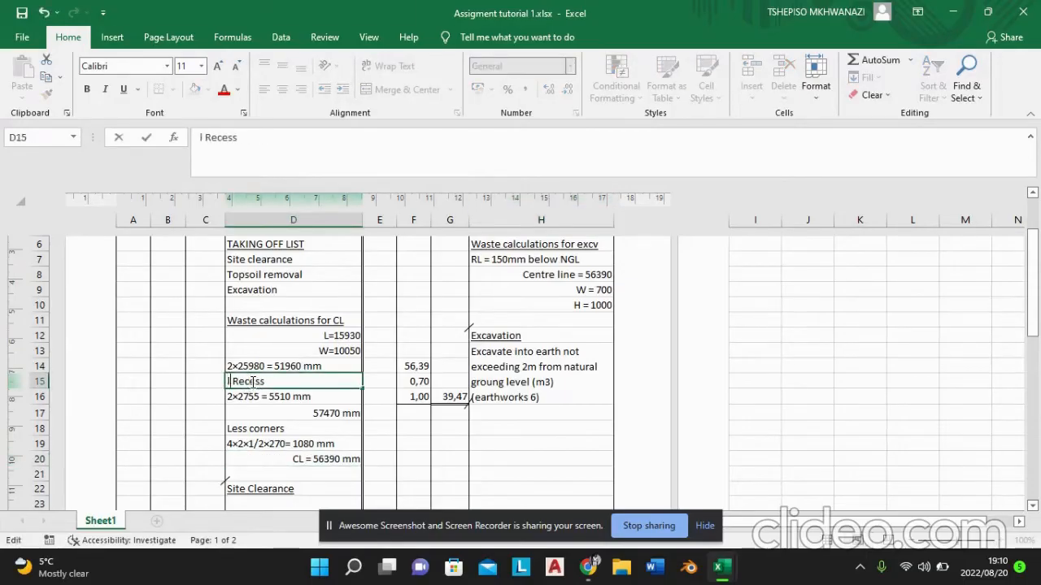
{"action": "key", "text": "BackSpace"}
{"action": "key", "text": "BackSpace"}
{"action": "type", "text": "LE"}
{"action": "key", "text": "BackSpace"}
{"action": "type", "text": "ess"}
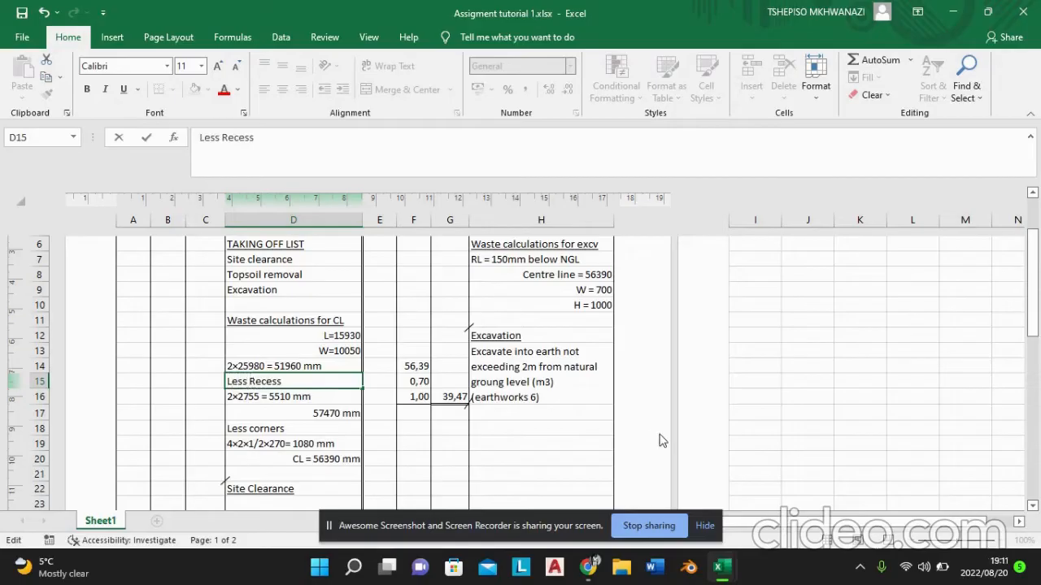
Step: Restore the label in cell D15 to "ADD Recess"
{"action": "left_click_drag", "start_coordinate": [1034, 334], "coordinate": [1037, 325]}
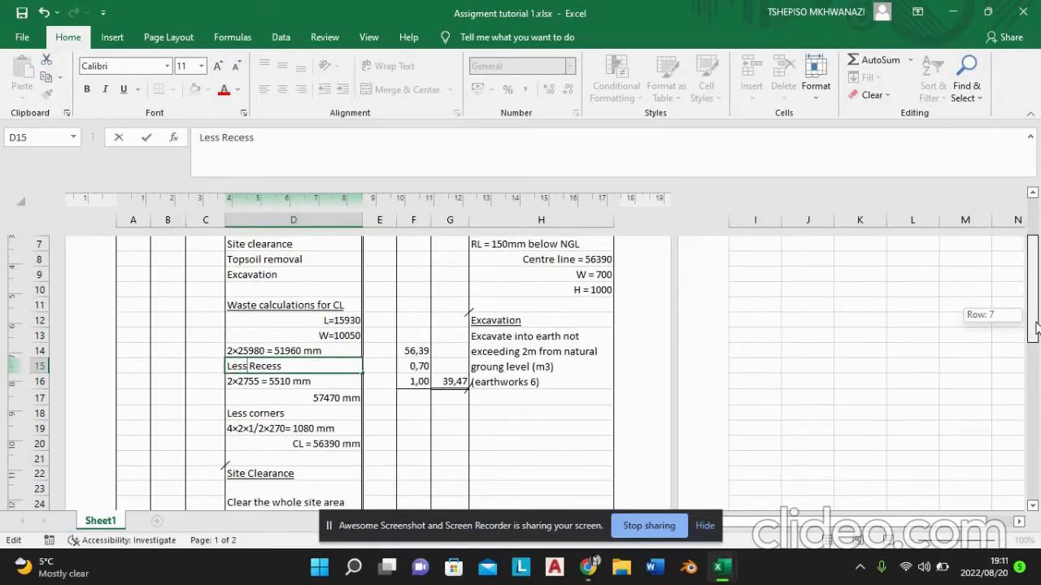
{"action": "left_click_drag", "start_coordinate": [1037, 327], "coordinate": [1037, 327]}
{"action": "key", "text": "BackSpace"}
{"action": "key", "text": "BackSpace"}
{"action": "key", "text": "BackSpace"}
{"action": "key", "text": "BackSpace"}
{"action": "type", "text": "AD"}
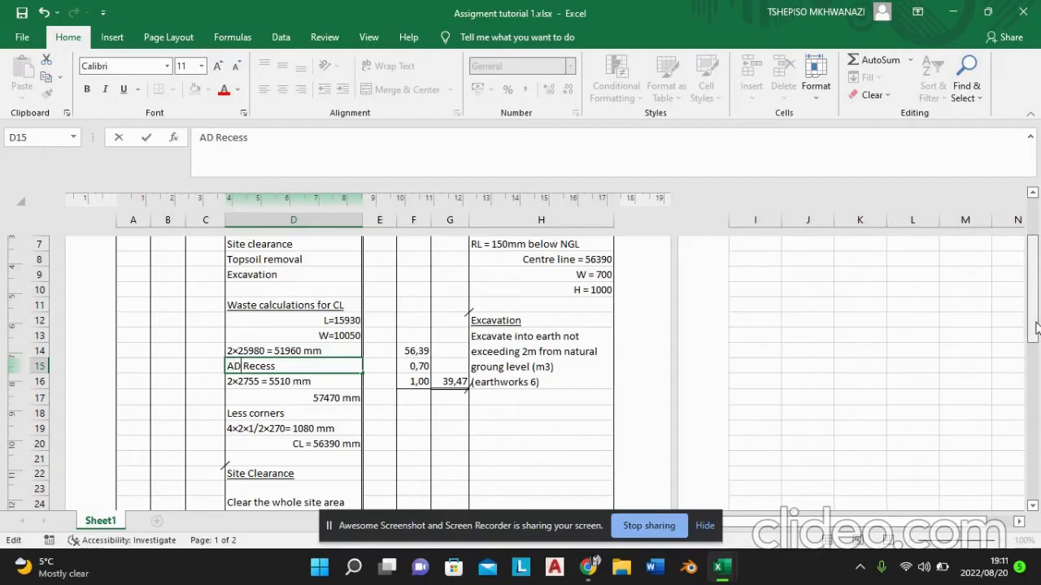
{"action": "type", "text": "D"}
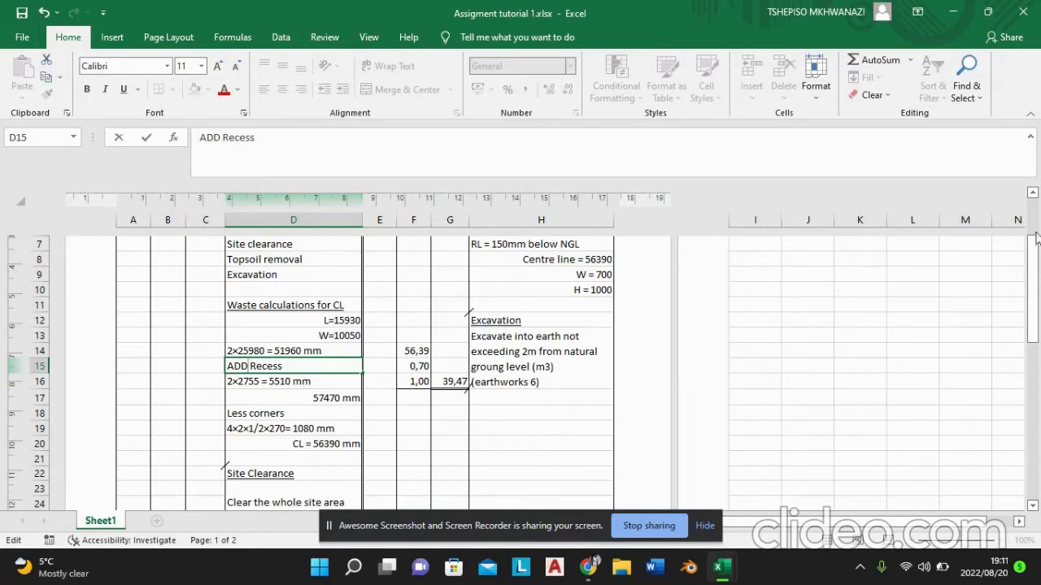
Step: Examine the site clearance, topsoil removal and recess deduction entries, and compare them with the centre line and excavation calculations
{"action": "left_click_drag", "start_coordinate": [1034, 244], "coordinate": [1033, 309]}
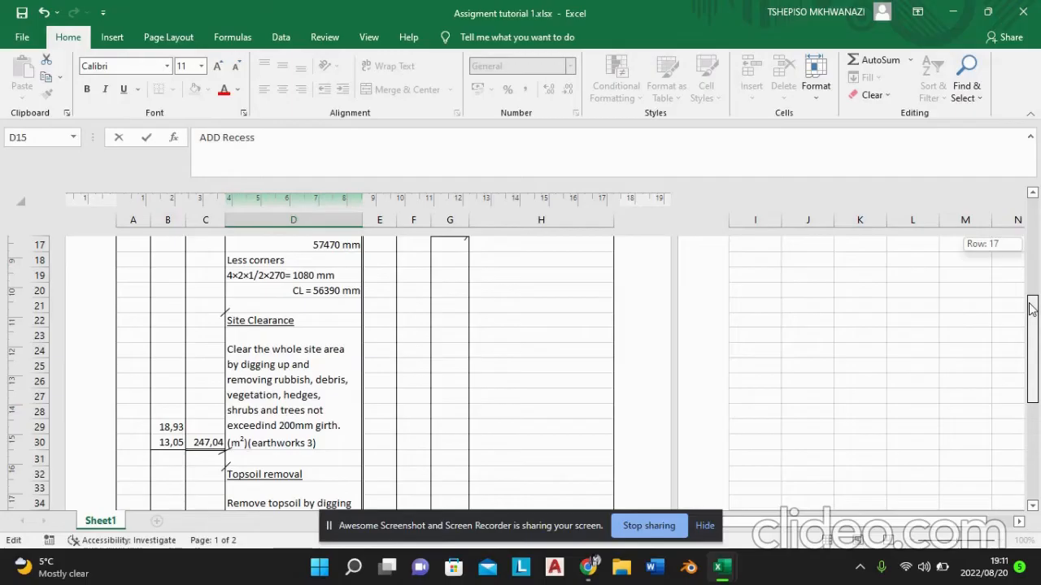
{"action": "left_click_drag", "start_coordinate": [1030, 312], "coordinate": [1031, 324]}
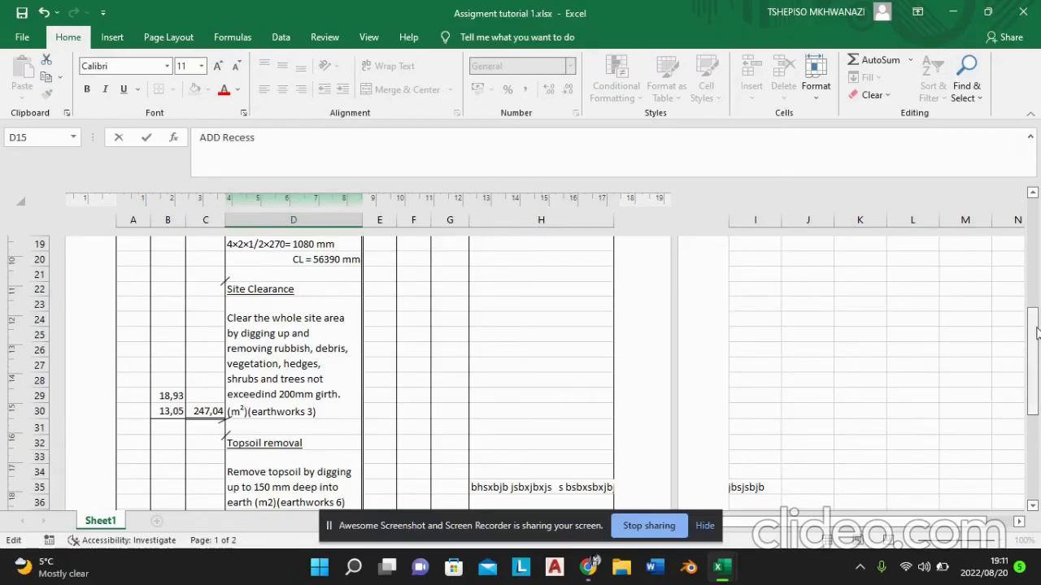
{"action": "left_click_drag", "start_coordinate": [1031, 332], "coordinate": [1027, 384]}
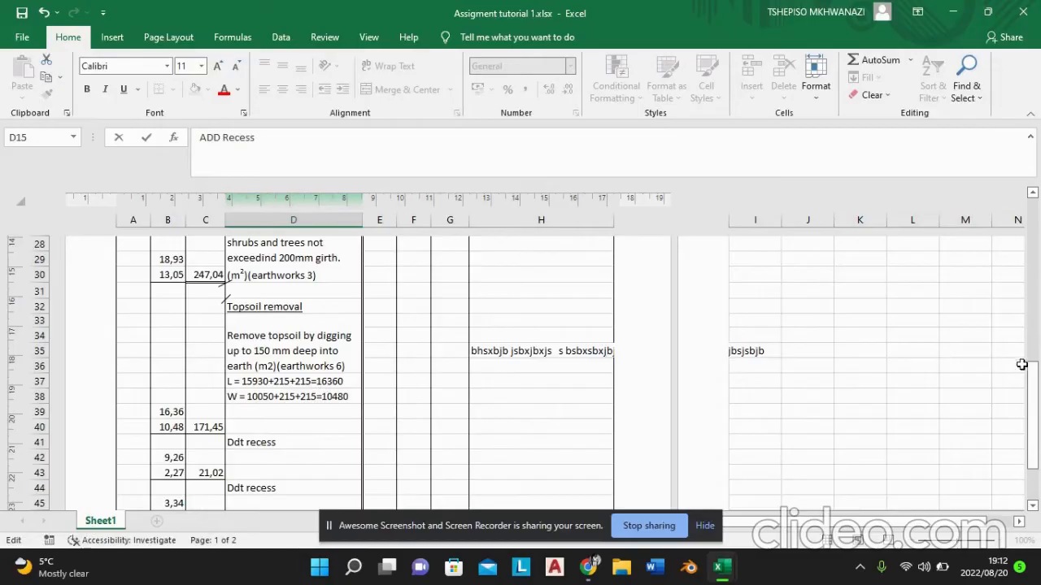
{"action": "left_click_drag", "start_coordinate": [1033, 374], "coordinate": [1026, 216]}
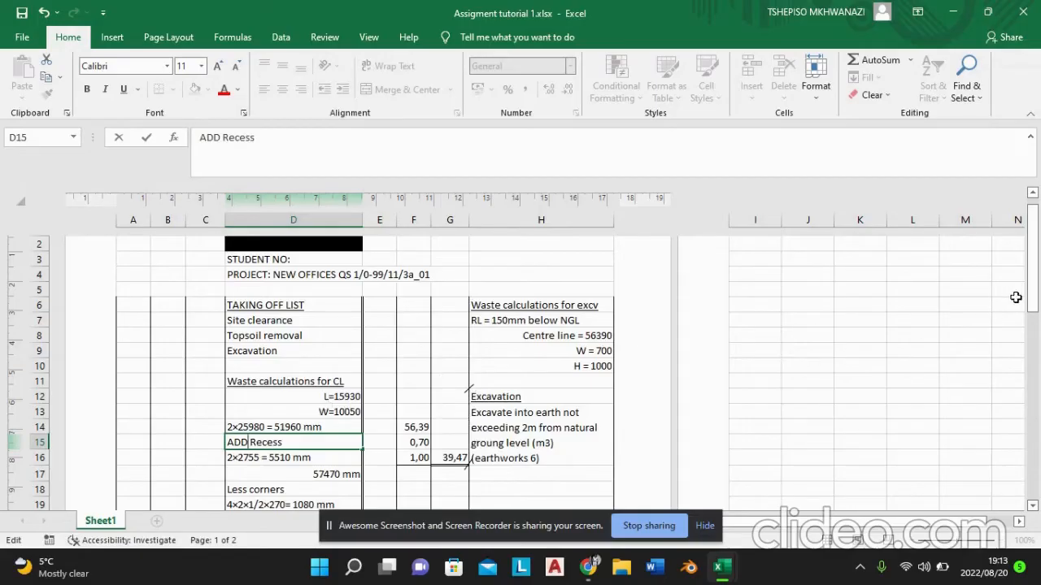
{"action": "left_click_drag", "start_coordinate": [1033, 299], "coordinate": [1035, 351]}
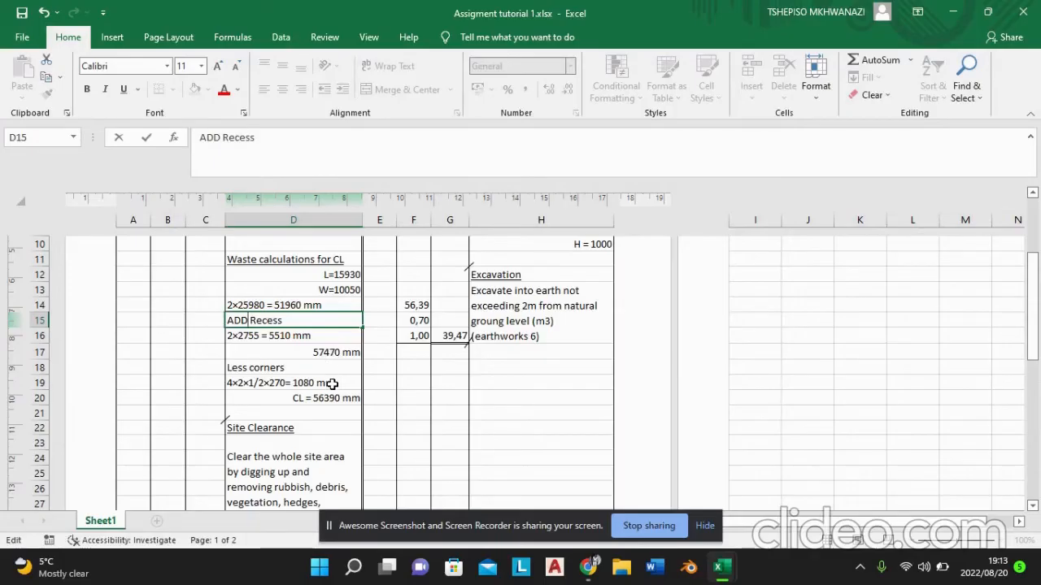
{"action": "left_click_drag", "start_coordinate": [1035, 281], "coordinate": [1038, 323]}
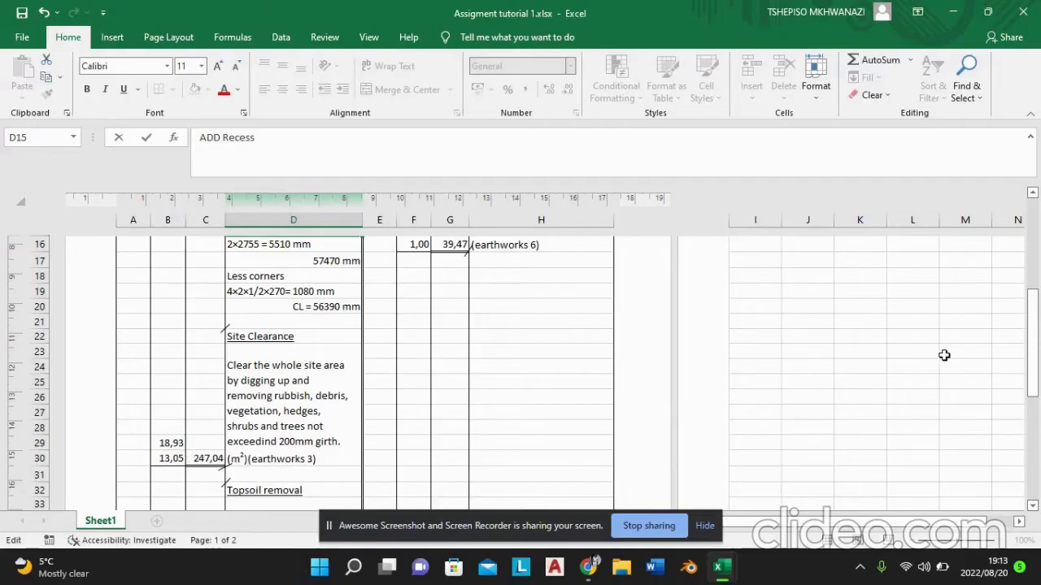
{"action": "left_click_drag", "start_coordinate": [1031, 351], "coordinate": [1031, 415]}
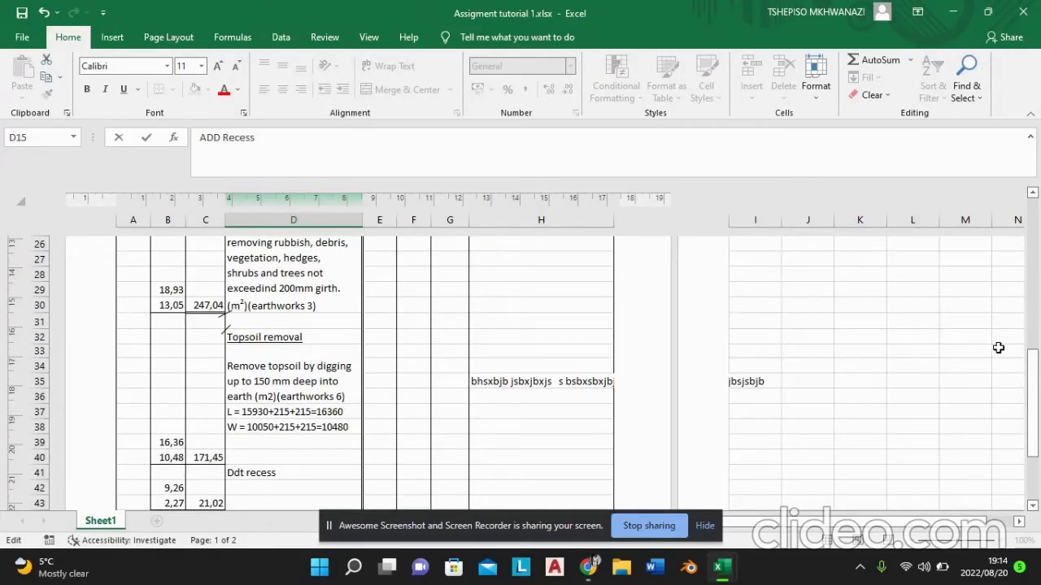
{"action": "left_click_drag", "start_coordinate": [1033, 368], "coordinate": [1032, 369]}
{"action": "left_click_drag", "start_coordinate": [1032, 378], "coordinate": [1034, 429]}
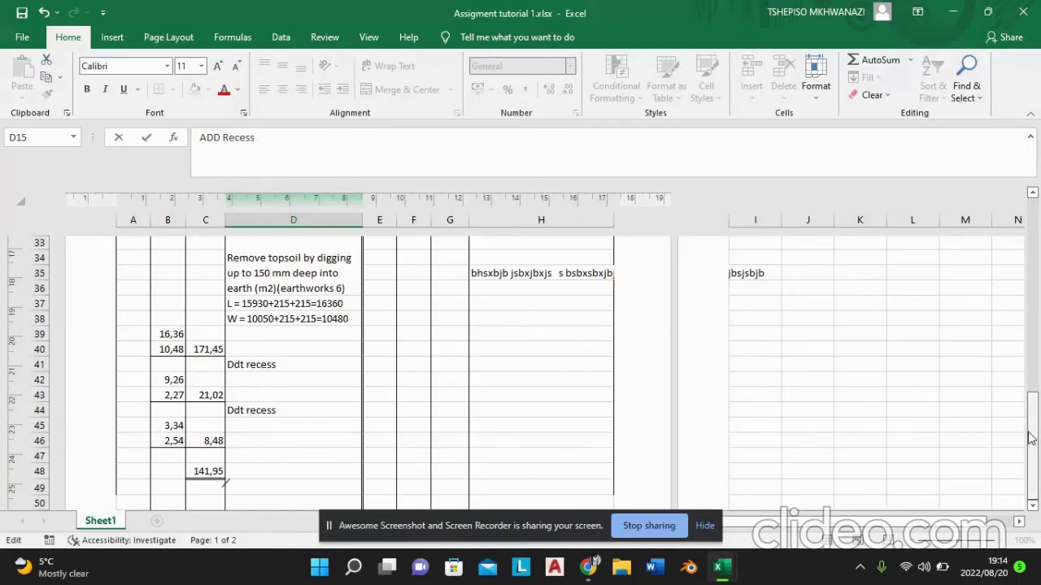
{"action": "left_click_drag", "start_coordinate": [1031, 439], "coordinate": [1013, 254]}
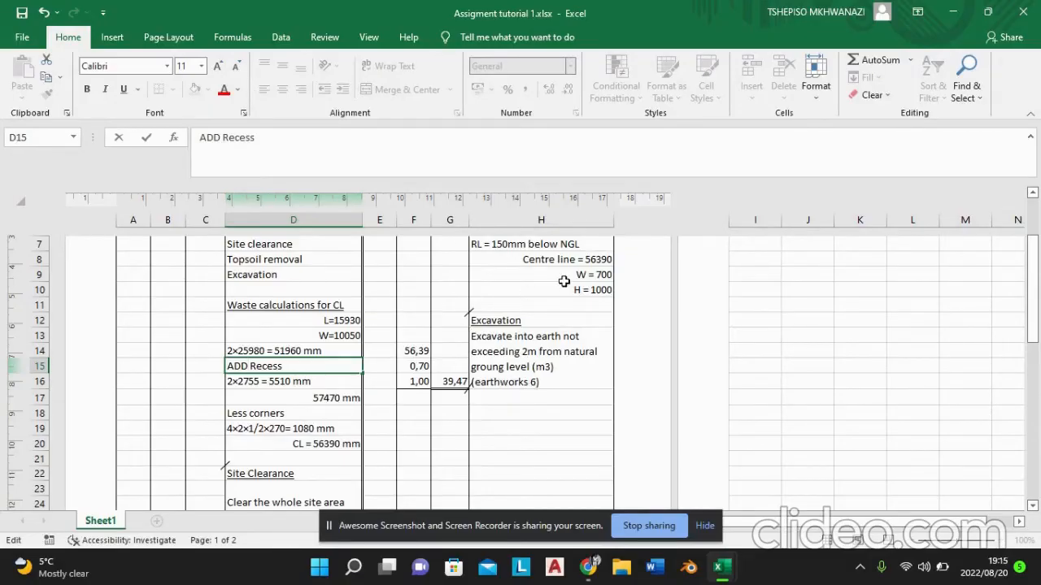
{"action": "left_click_drag", "start_coordinate": [1039, 273], "coordinate": [1032, 230]}
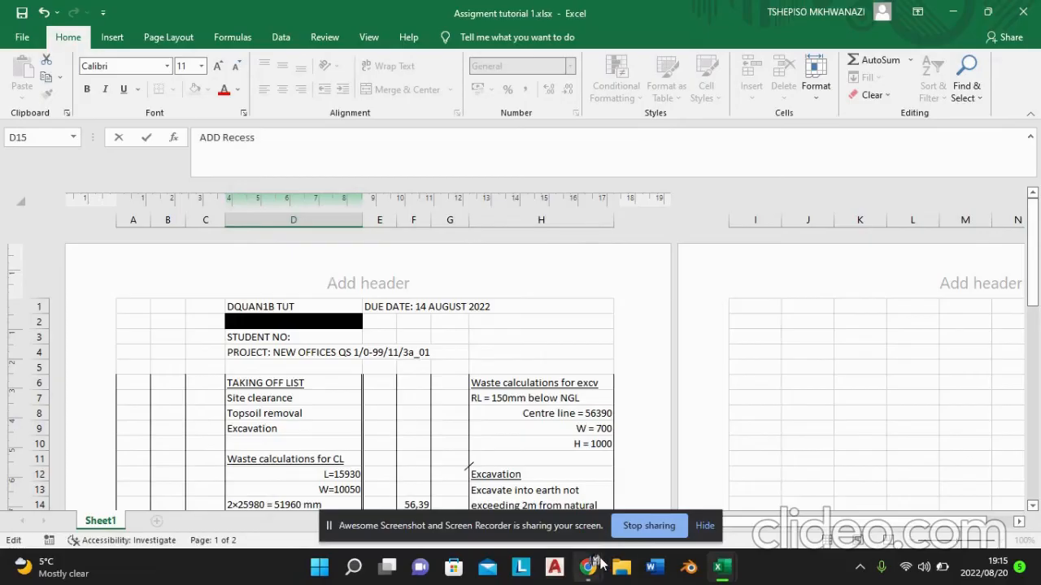
Step: Switch to the Book1 workbook, create a new blank workbook from there and display it in Page Layout view
{"action": "mouse_move", "coordinate": [724, 567]}
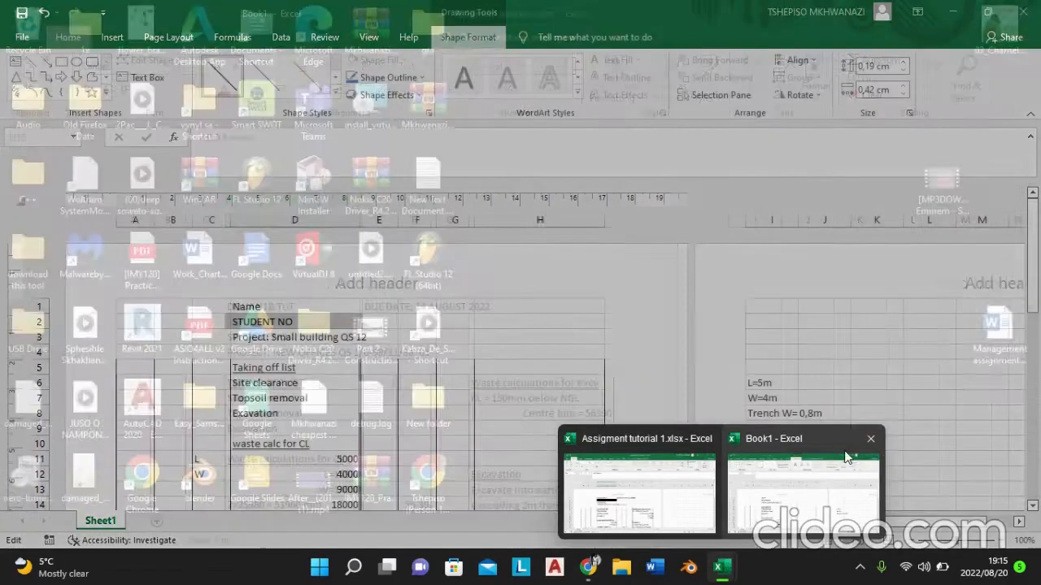
{"action": "left_click", "coordinate": [824, 463]}
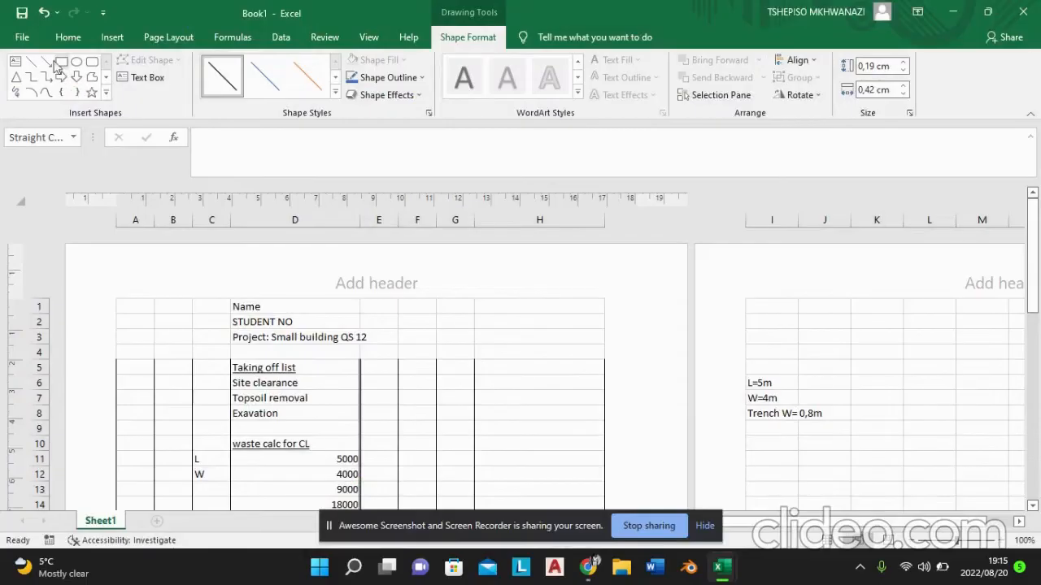
{"action": "left_click", "coordinate": [33, 40]}
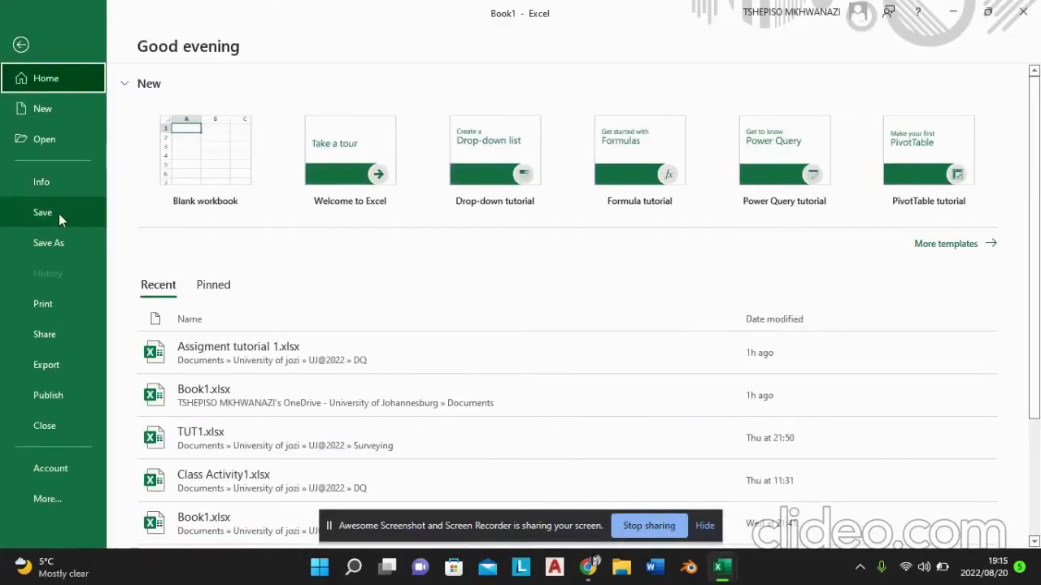
{"action": "left_click", "coordinate": [55, 117]}
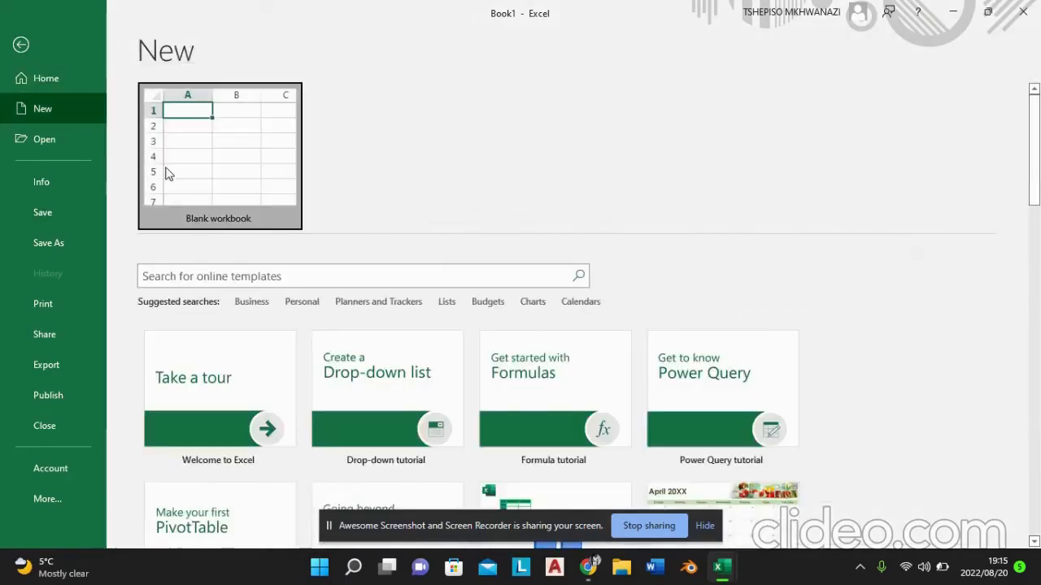
{"action": "left_click", "coordinate": [167, 173]}
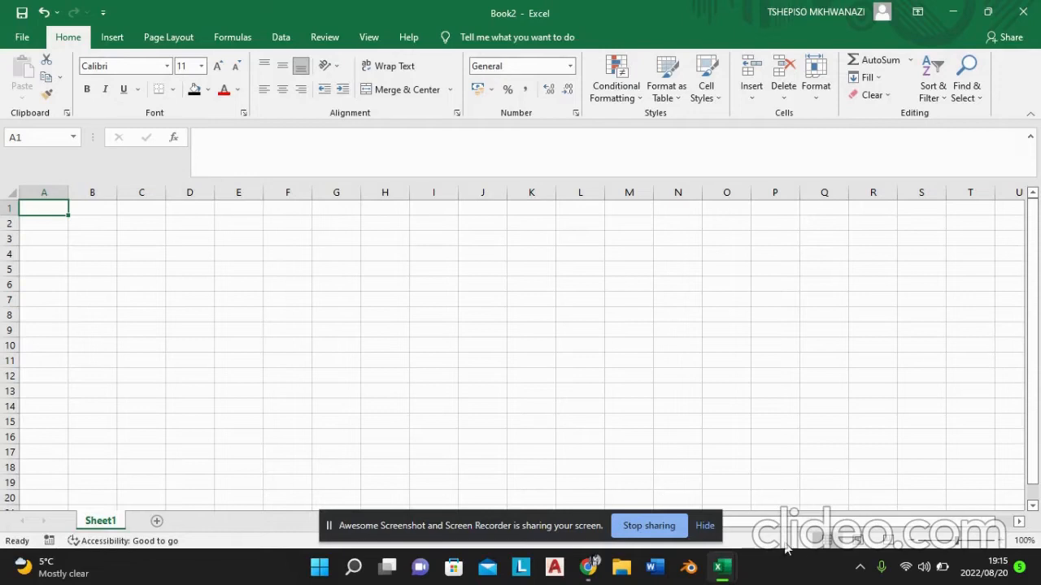
{"action": "left_click", "coordinate": [858, 543]}
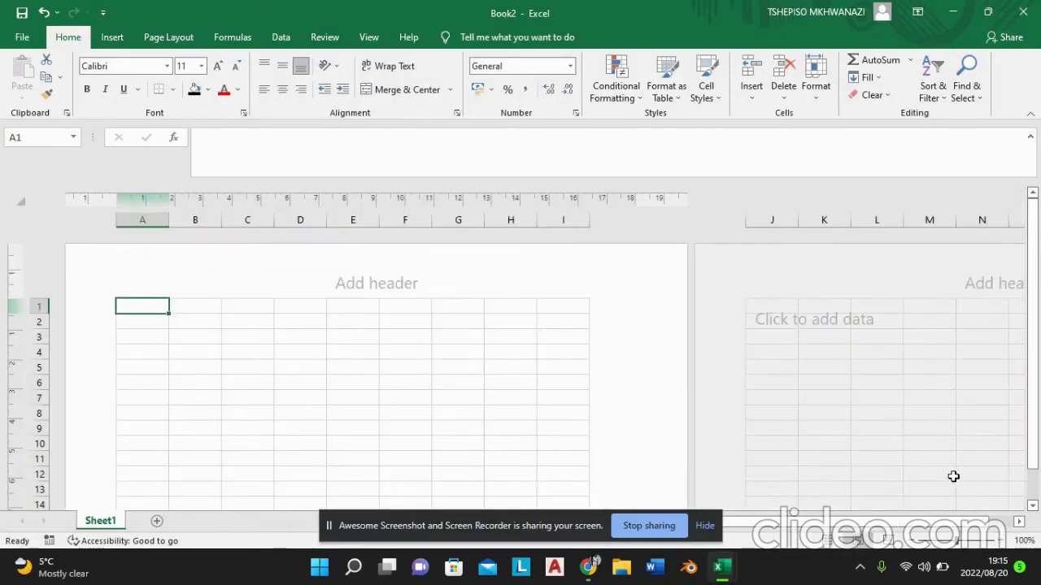
{"action": "scroll", "coordinate": [1037, 412], "scroll_direction": "down", "scroll_amount": 2}
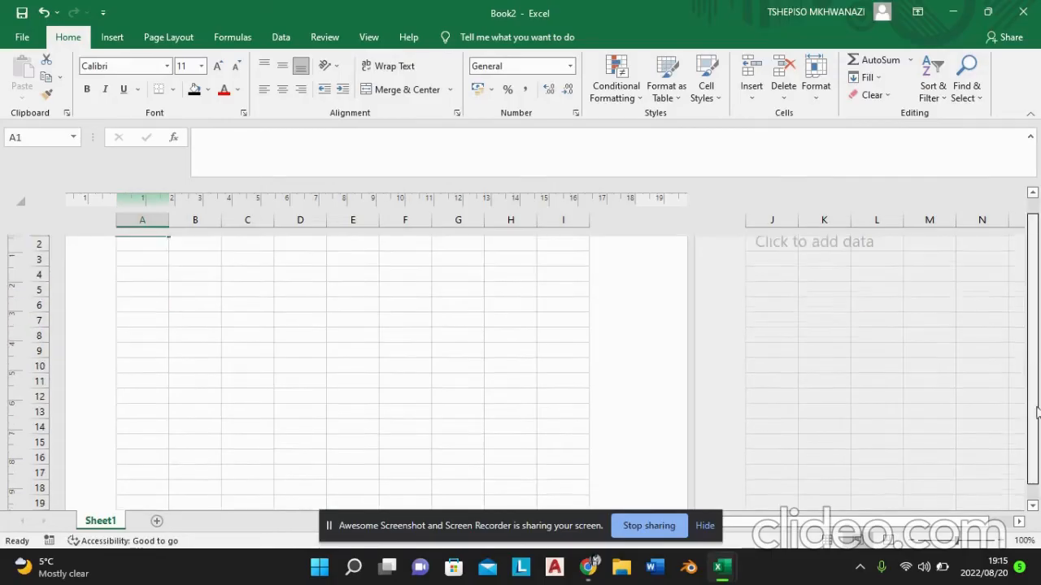
Step: Narrow columns A to C and E to G, and widen columns D and H so that columns A to H fit the first page
{"action": "scroll", "coordinate": [1036, 412], "scroll_direction": "up", "scroll_amount": 2}
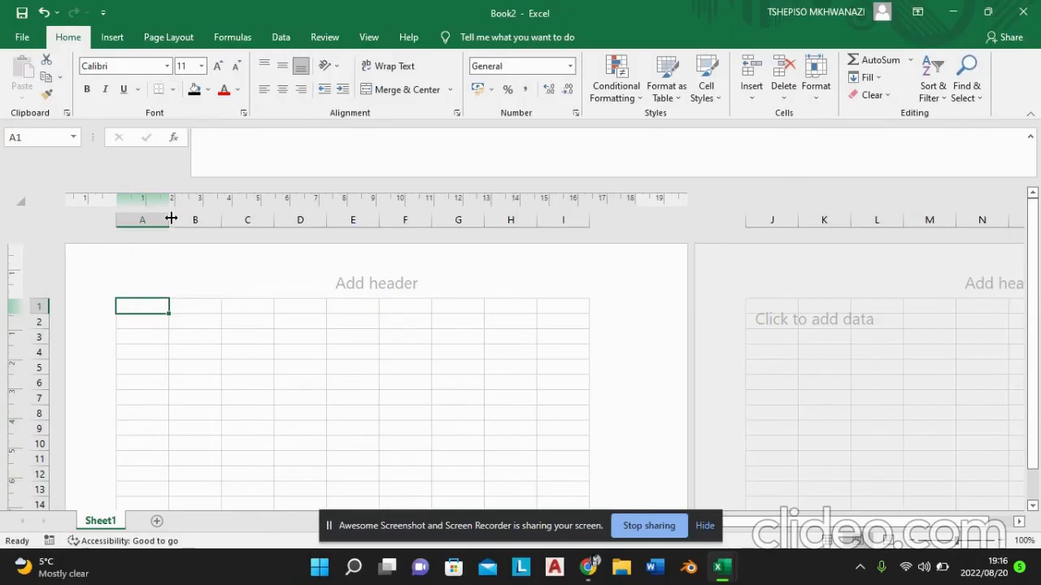
{"action": "left_click_drag", "start_coordinate": [169, 220], "coordinate": [230, 222]}
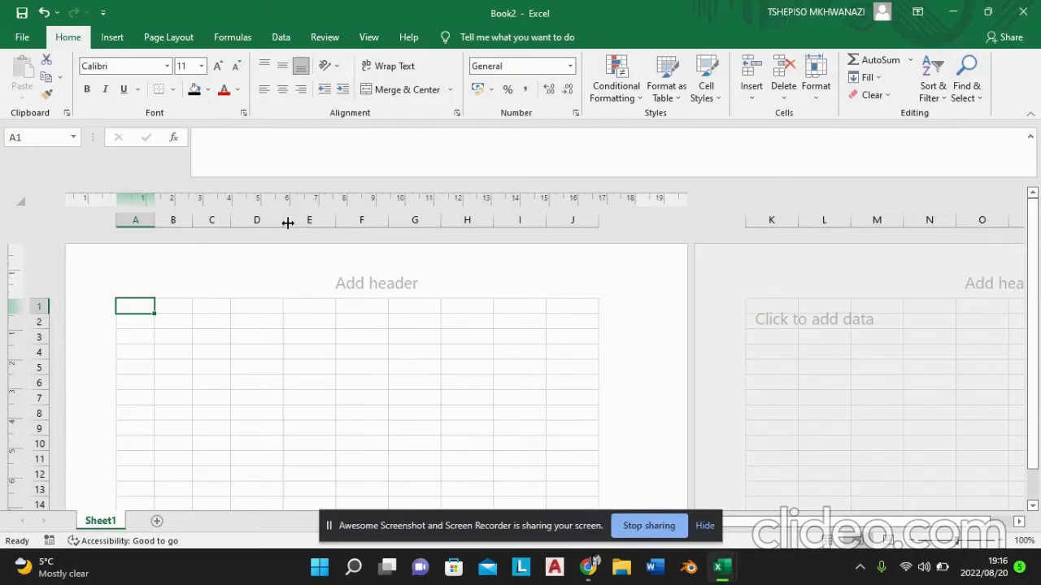
{"action": "left_click_drag", "start_coordinate": [280, 222], "coordinate": [473, 223]}
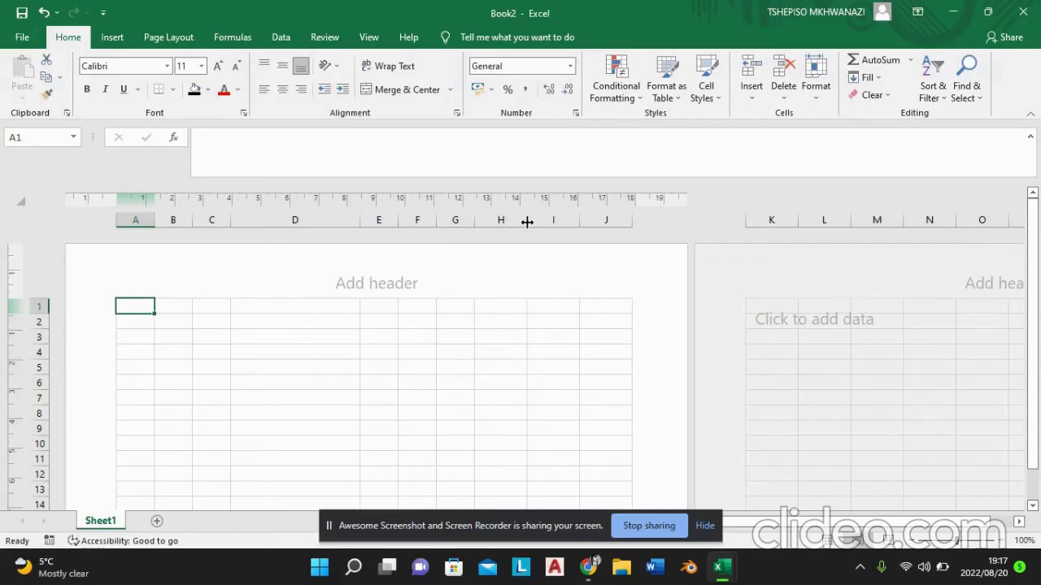
{"action": "left_click_drag", "start_coordinate": [526, 222], "coordinate": [611, 220]}
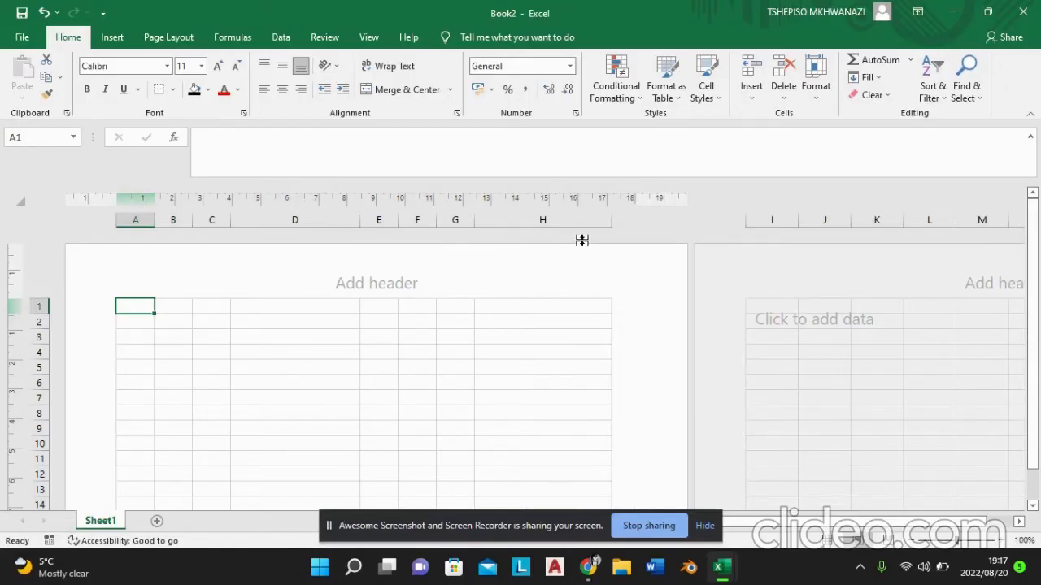
{"action": "left_click_drag", "start_coordinate": [611, 219], "coordinate": [610, 219]}
{"action": "left_click_drag", "start_coordinate": [357, 221], "coordinate": [367, 224]}
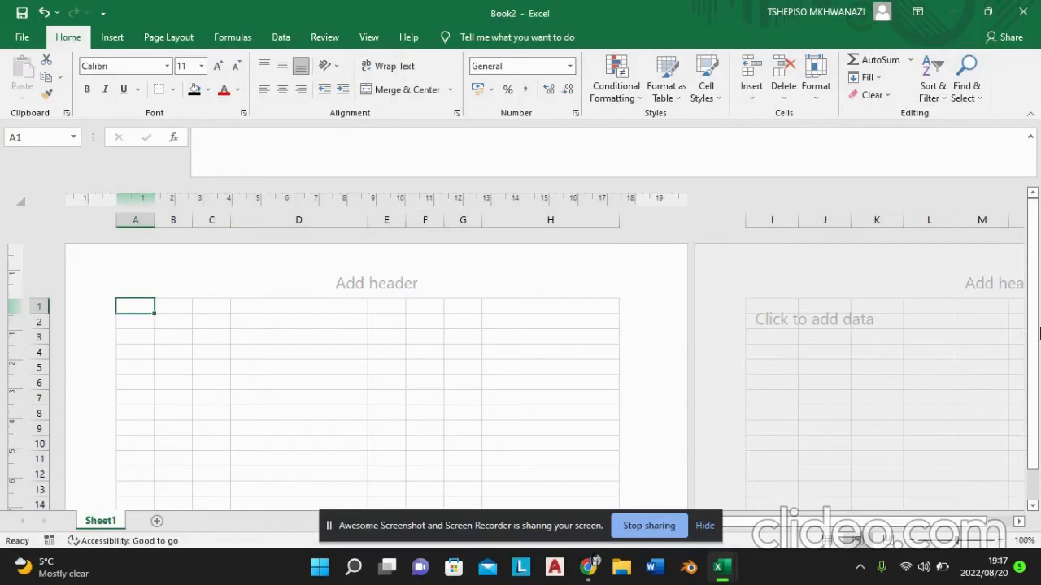
{"action": "left_click_drag", "start_coordinate": [1039, 338], "coordinate": [1036, 332]}
Step: Enter the heading labels "Name" in cell D1 and "Student no" in cell D2
{"action": "left_click", "coordinate": [260, 311]}
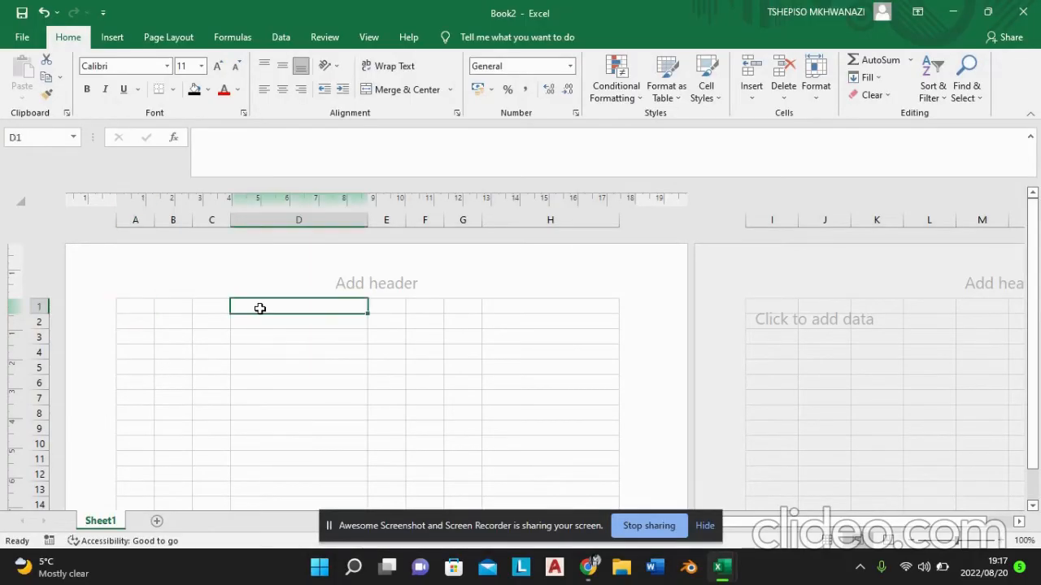
{"action": "double_click", "coordinate": [261, 308]}
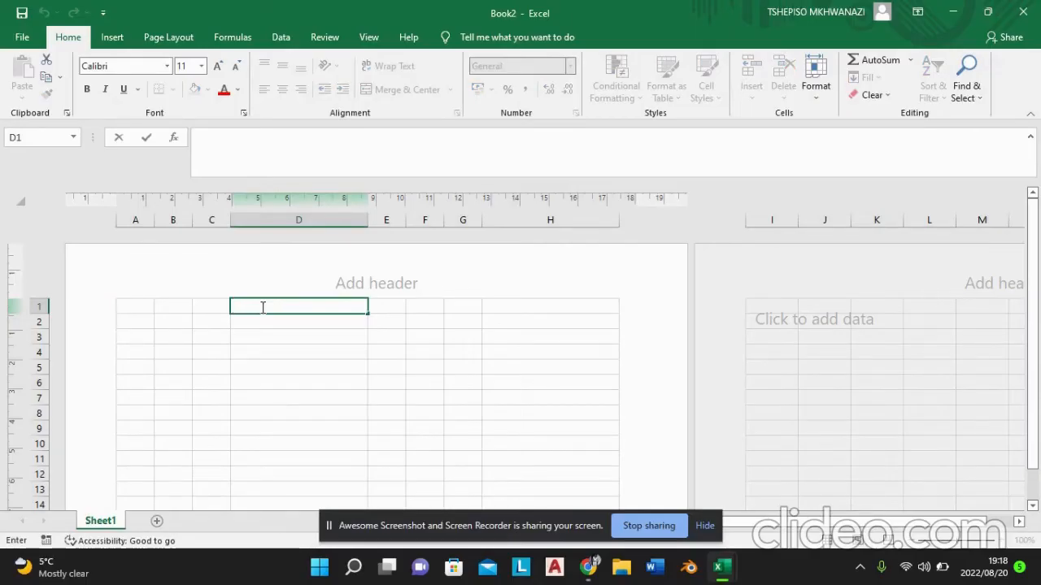
{"action": "type", "text": "Name"}
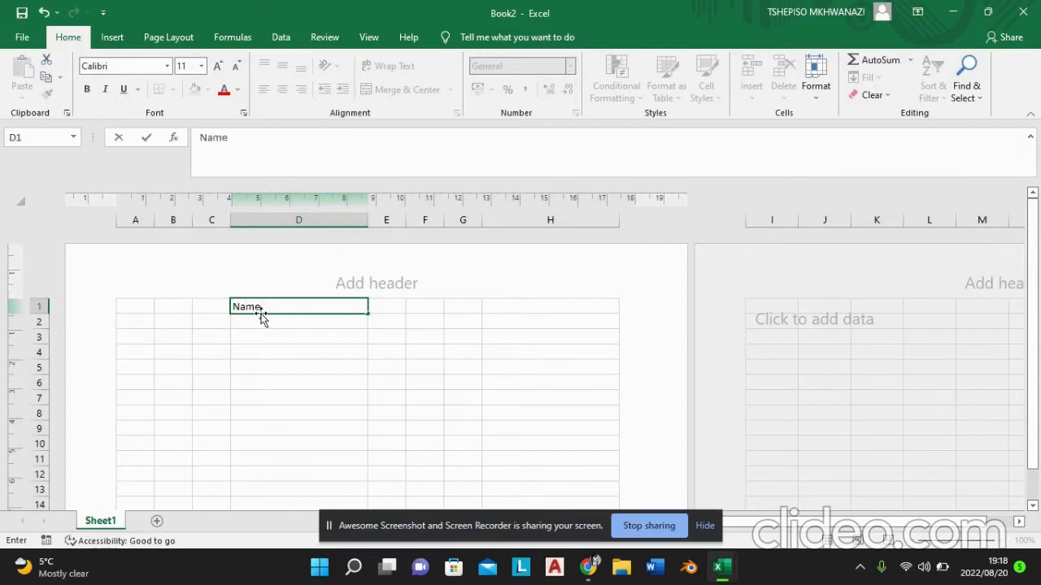
{"action": "left_click", "coordinate": [260, 318]}
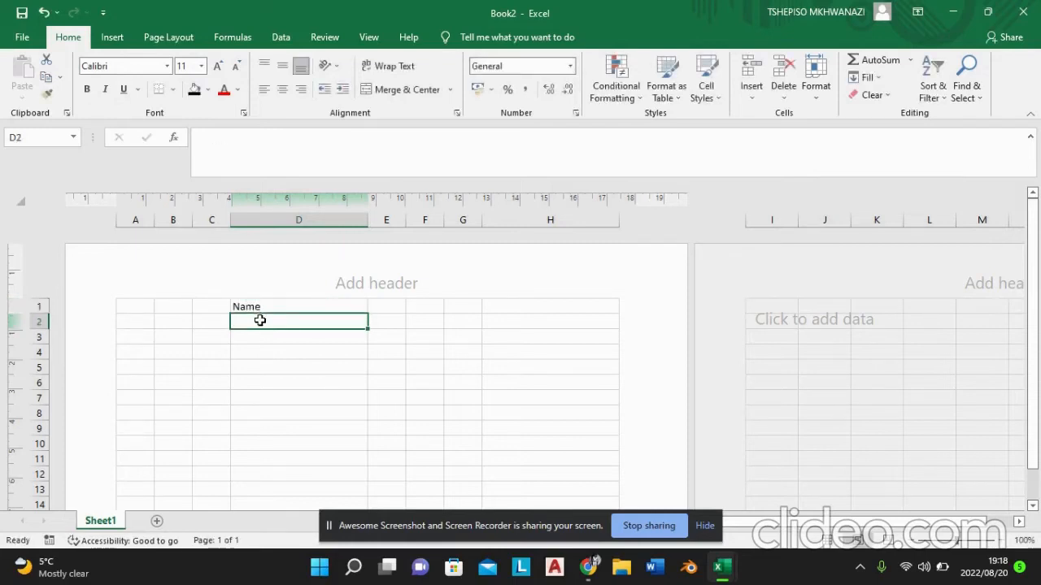
{"action": "type", "text": "Student no"}
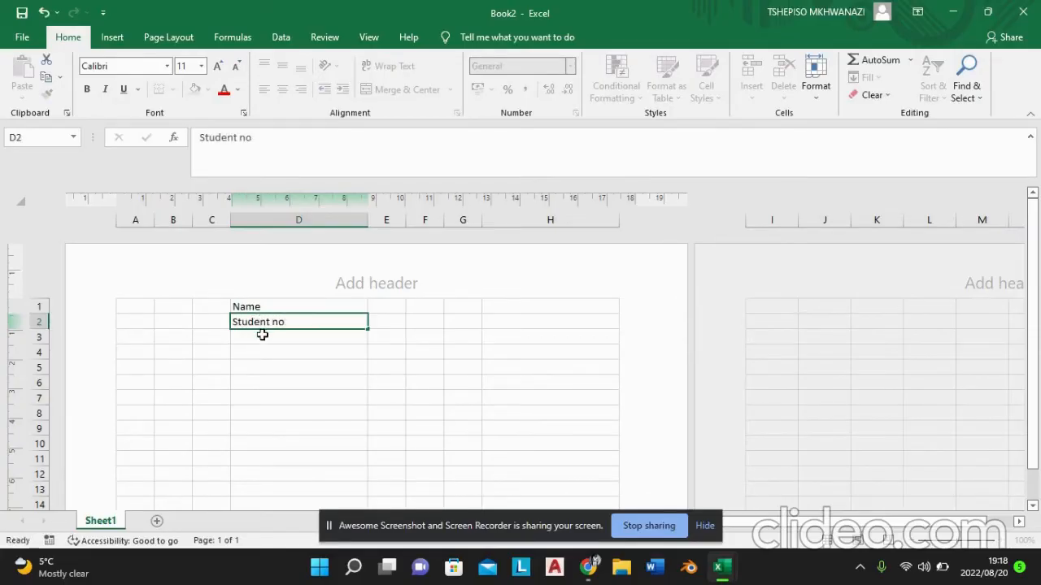
Step: Enter the project title "Project: Small building QS 1" in cell D3
{"action": "left_click", "coordinate": [262, 334]}
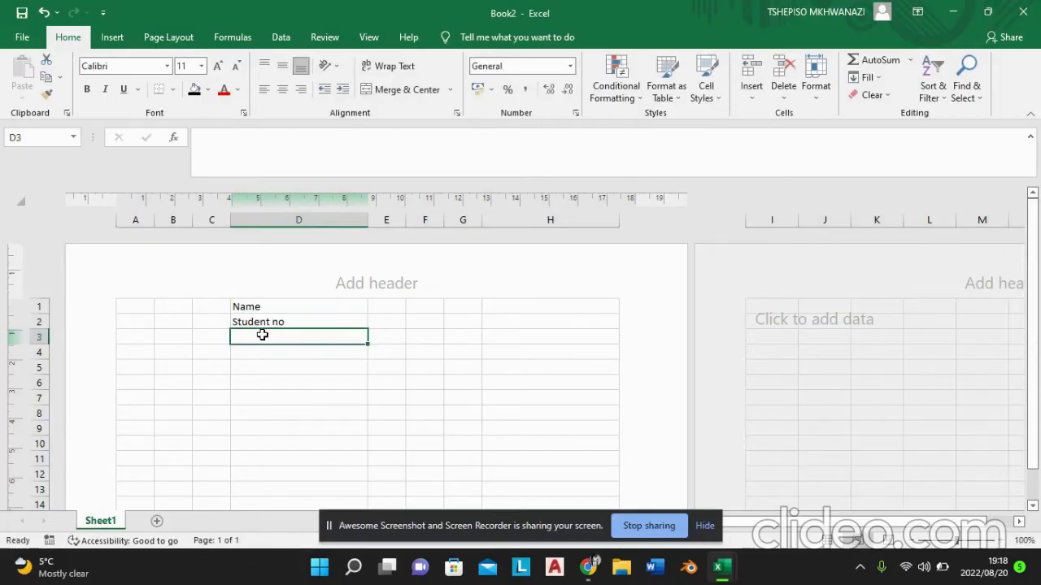
{"action": "type", "text": "project"}
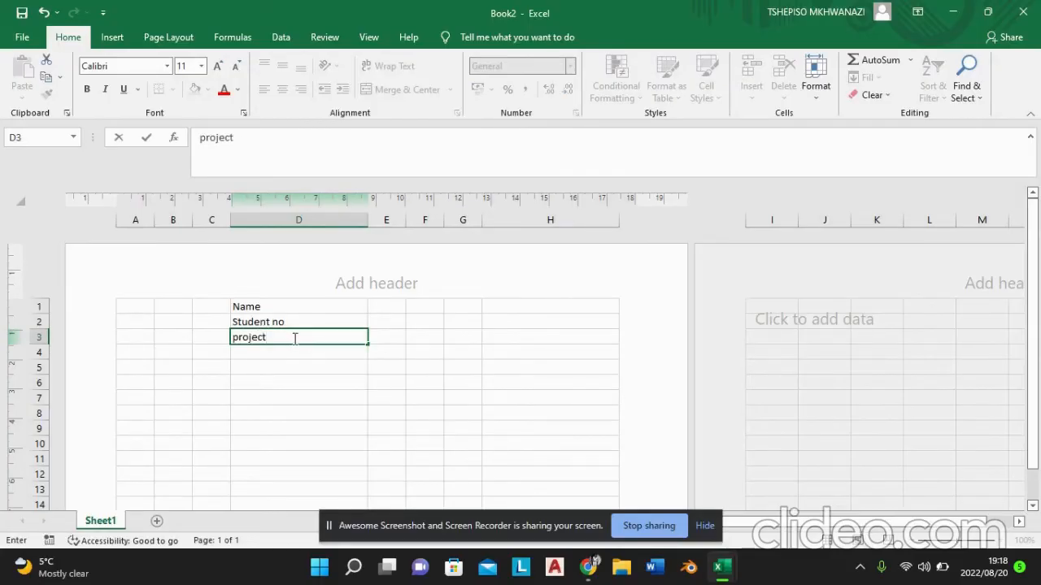
{"action": "type", "text": ": Small building"}
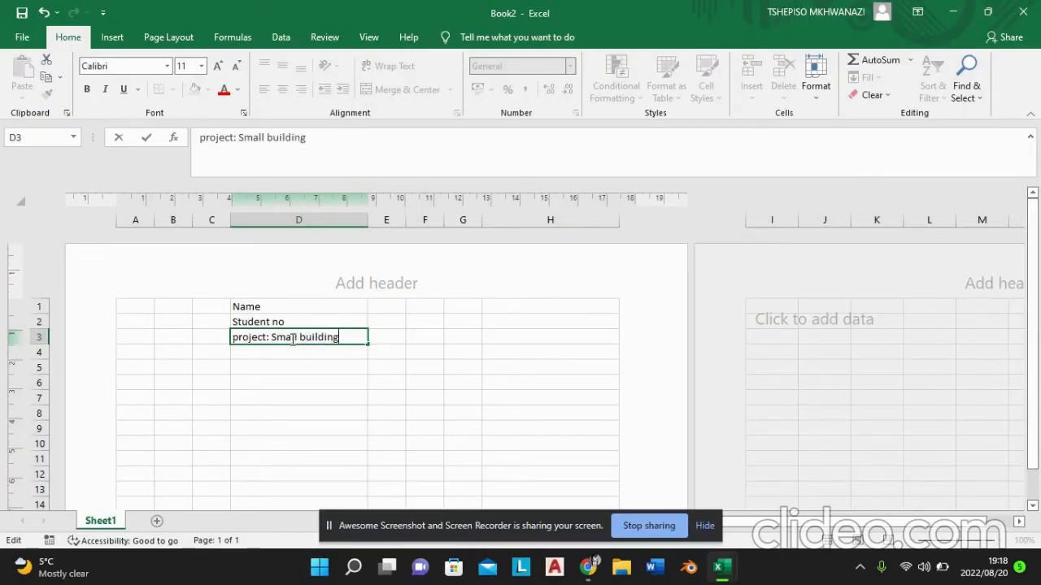
{"action": "key", "text": "Delete"}
{"action": "type", "text": "O"}
{"action": "key", "text": "BackSpace"}
{"action": "type", "text": "P"}
Step: Add thin solid left and right borders to column A from row 5 down to row 47 at the end of the first page
{"action": "left_click_drag", "start_coordinate": [1038, 258], "coordinate": [1035, 288]}
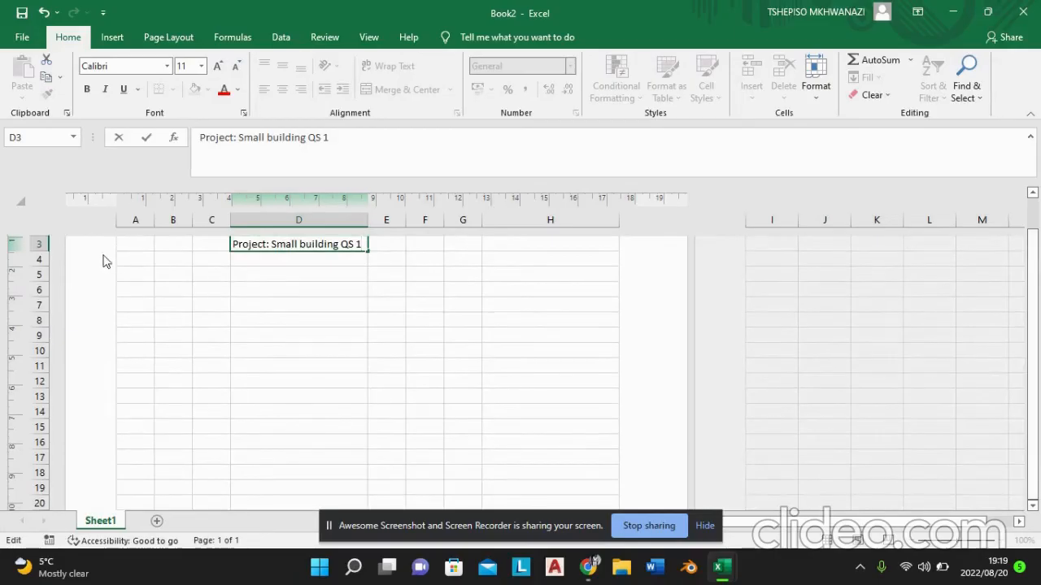
{"action": "left_click", "coordinate": [134, 260]}
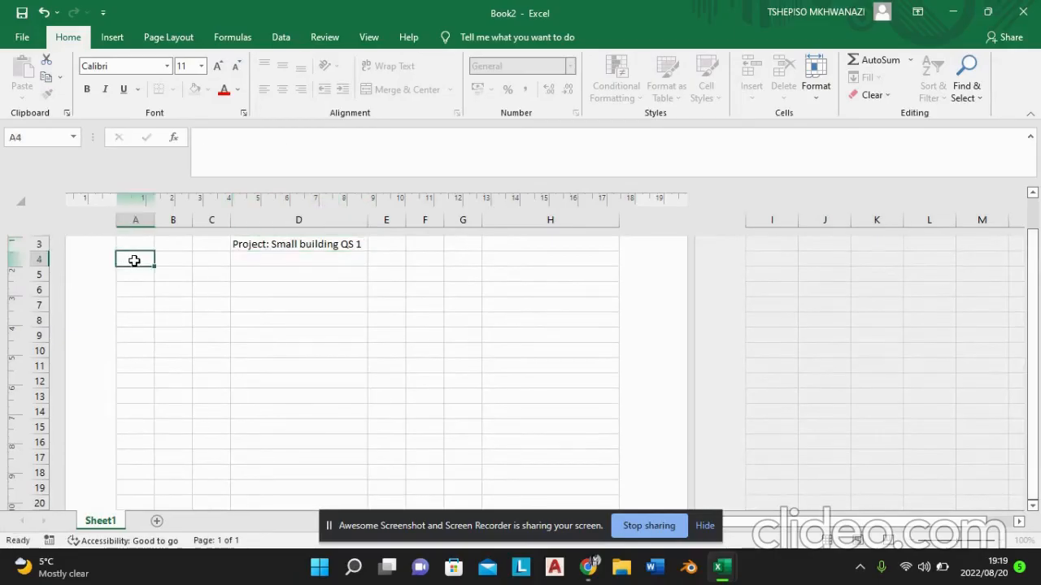
{"action": "left_click", "coordinate": [134, 275]}
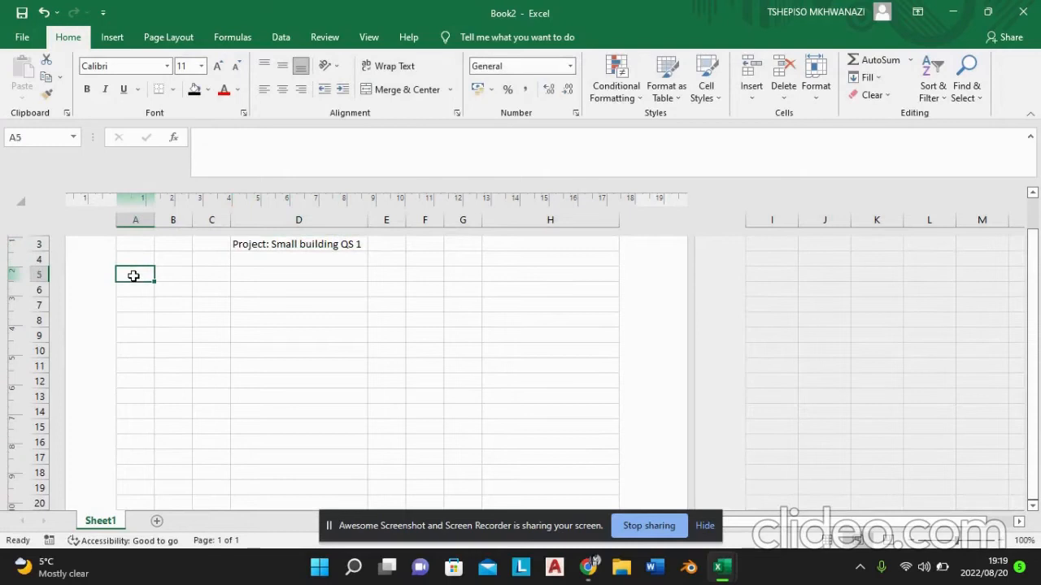
{"action": "left_click_drag", "start_coordinate": [134, 282], "coordinate": [144, 318]}
{"action": "left_click", "coordinate": [135, 258]}
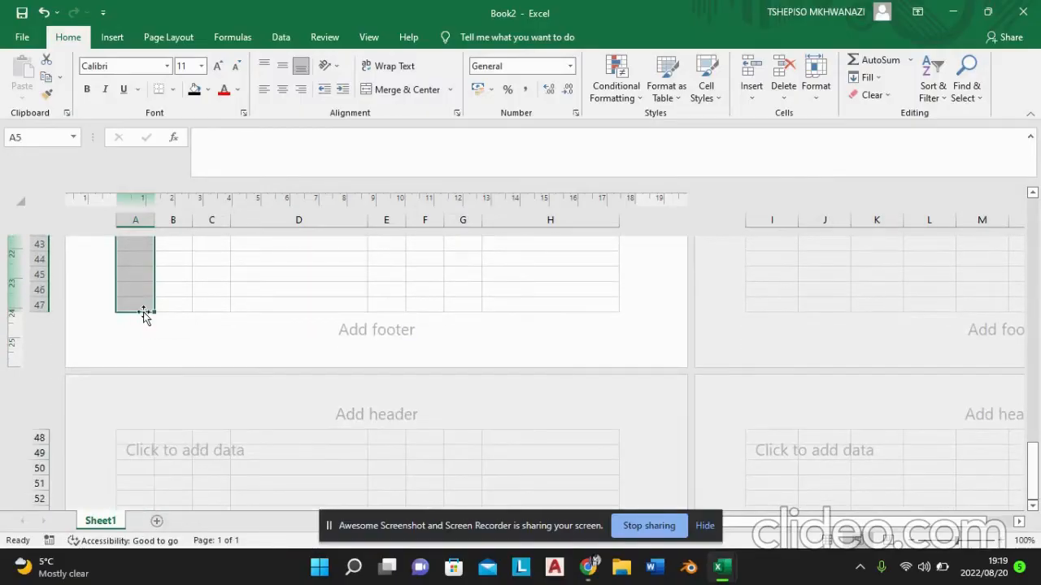
{"action": "left_click", "coordinate": [171, 90]}
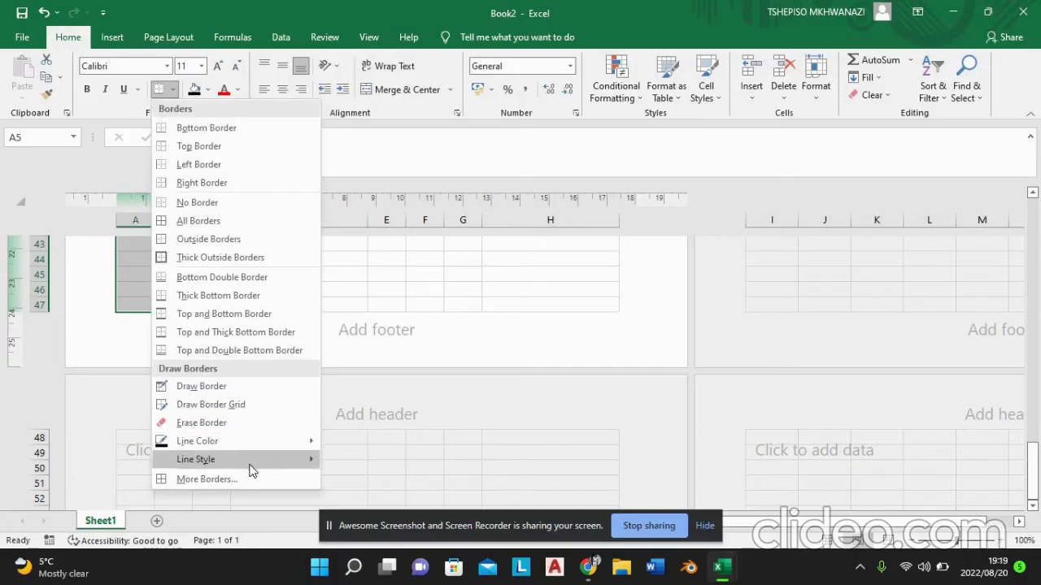
{"action": "mouse_move", "coordinate": [249, 461]}
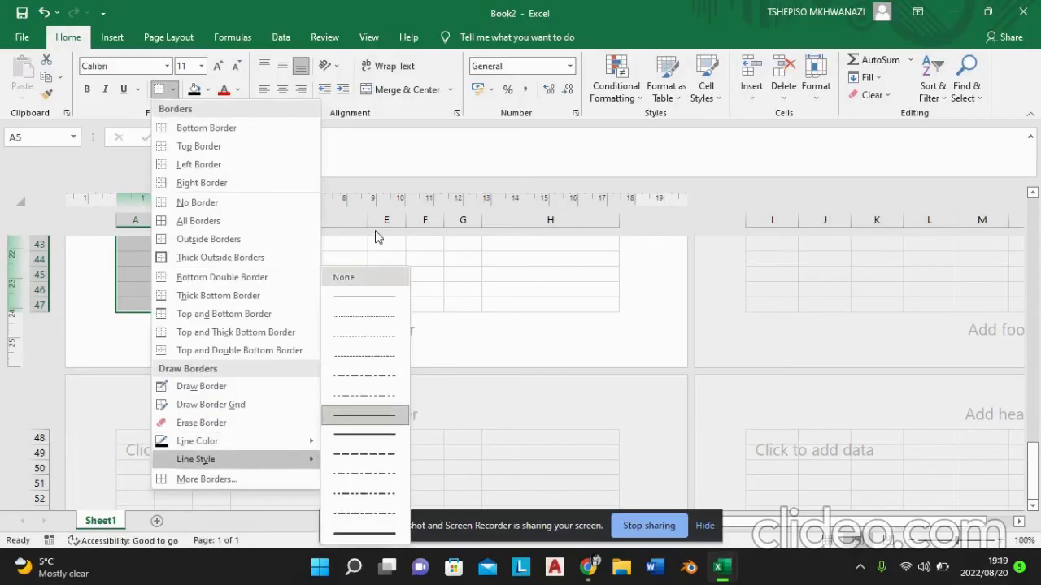
{"action": "left_click", "coordinate": [365, 294]}
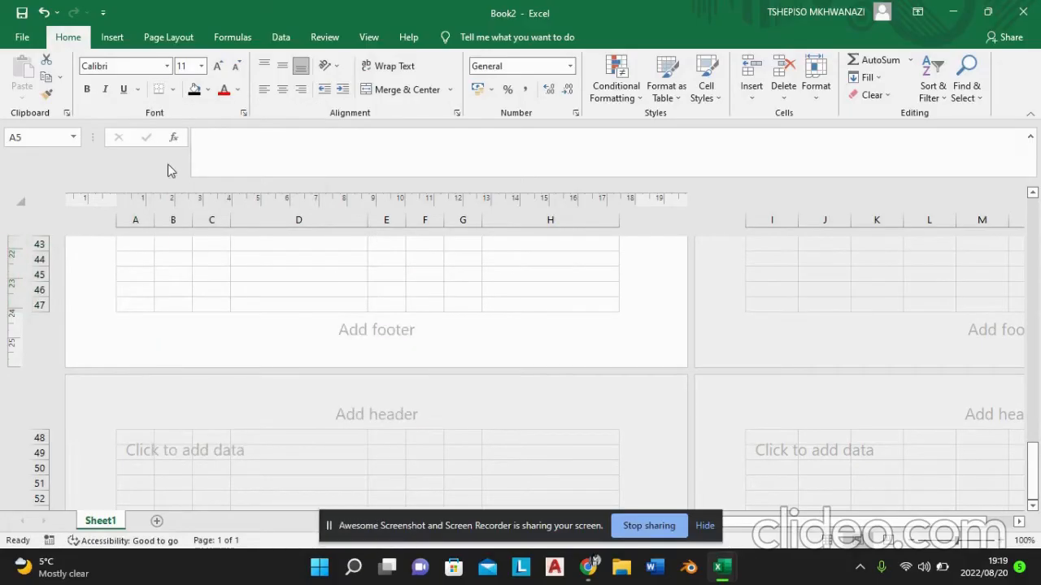
{"action": "left_click", "coordinate": [172, 91]}
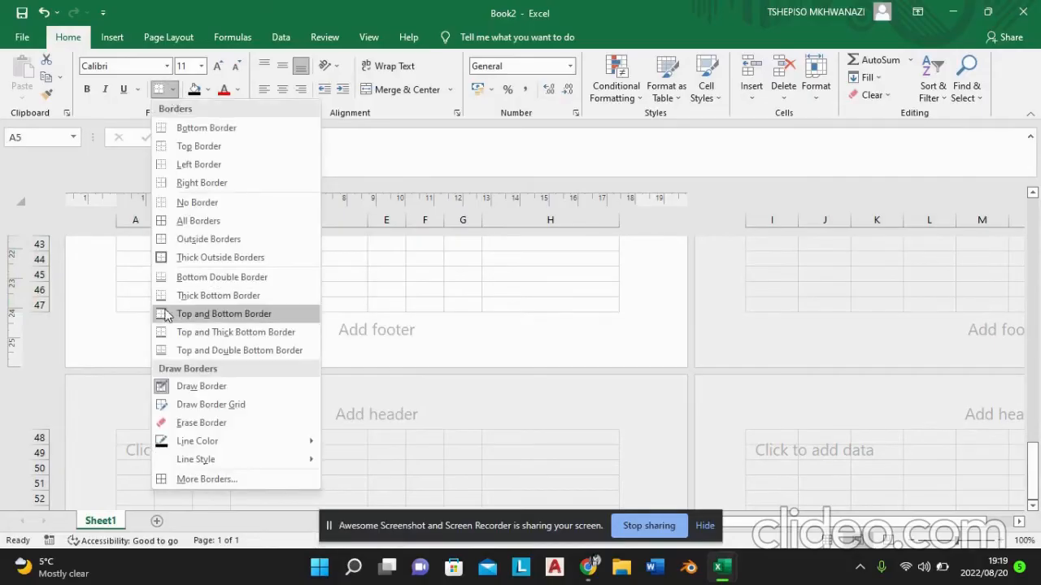
{"action": "left_click", "coordinate": [195, 476]}
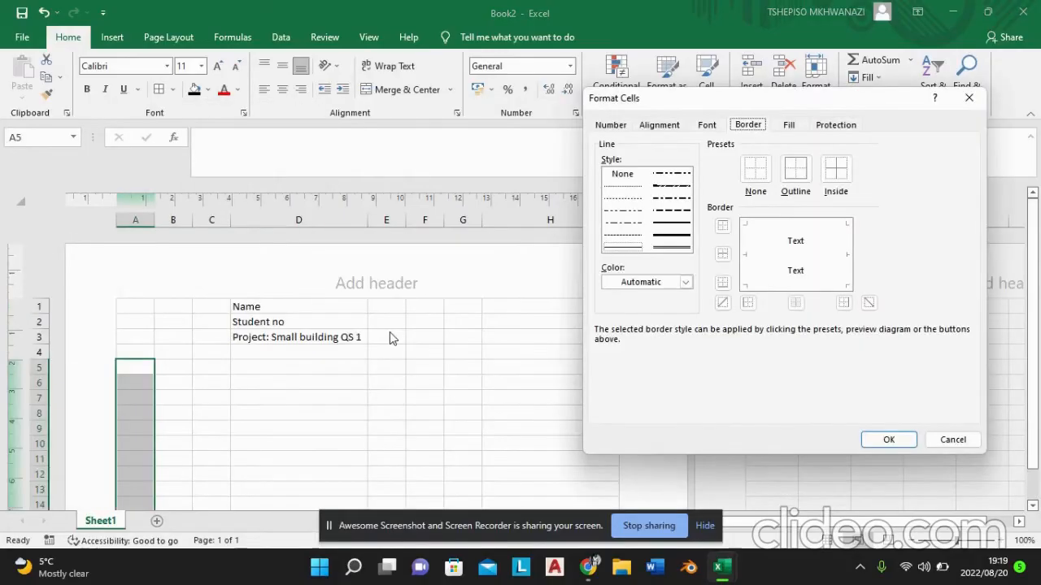
{"action": "left_click", "coordinate": [747, 304]}
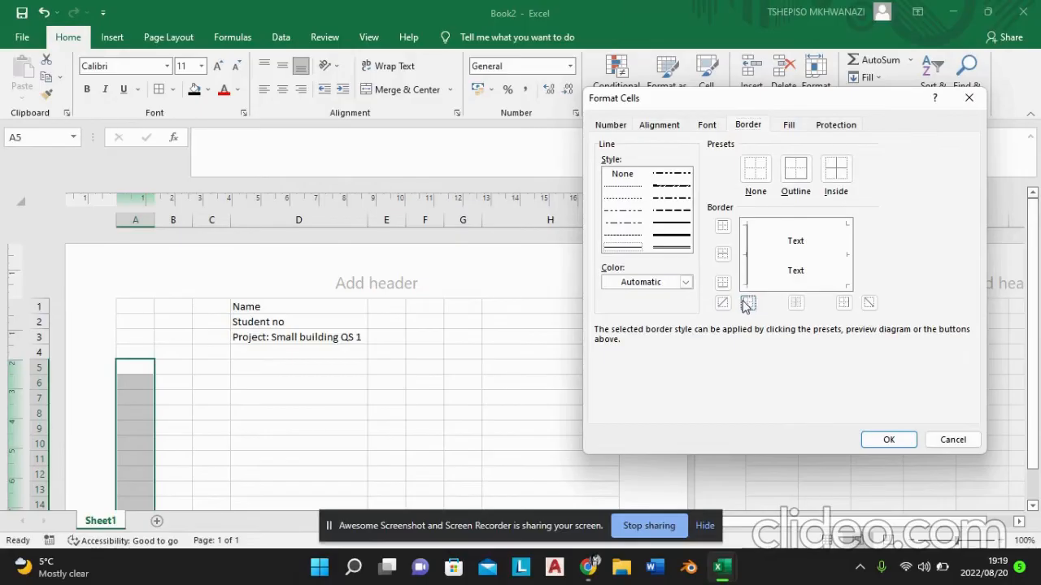
{"action": "left_click", "coordinate": [843, 303]}
{"action": "left_click", "coordinate": [888, 440]}
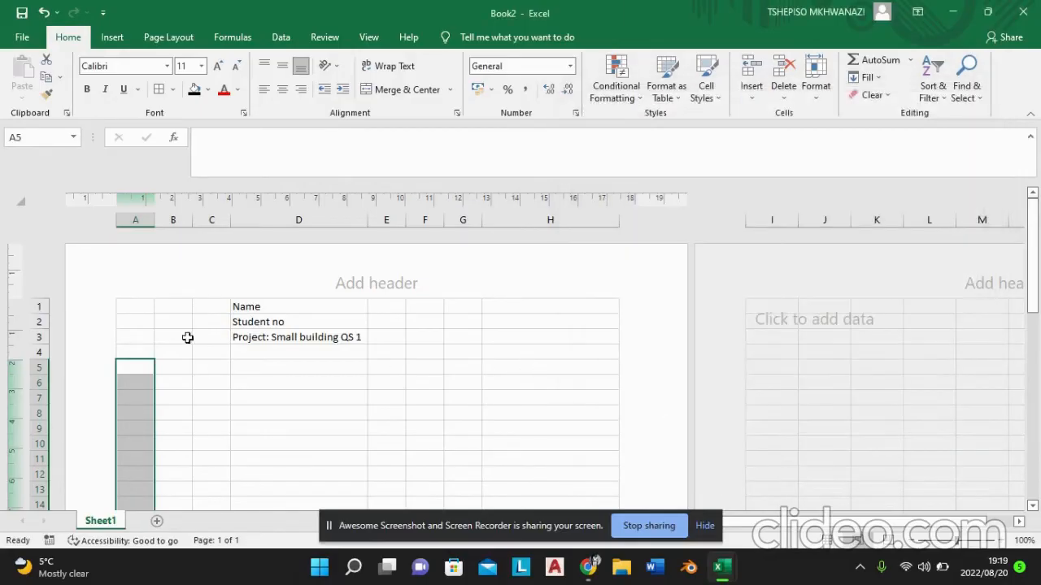
Step: Add thin solid left and right borders to cells C5 to C47
{"action": "left_click", "coordinate": [180, 365]}
{"action": "mouse_move", "coordinate": [211, 366]}
{"action": "left_mouse_down"}
{"action": "mouse_move", "coordinate": [214, 527]}
{"action": "mouse_move", "coordinate": [215, 336]}
{"action": "mouse_move", "coordinate": [213, 364]}
{"action": "left_mouse_up"}
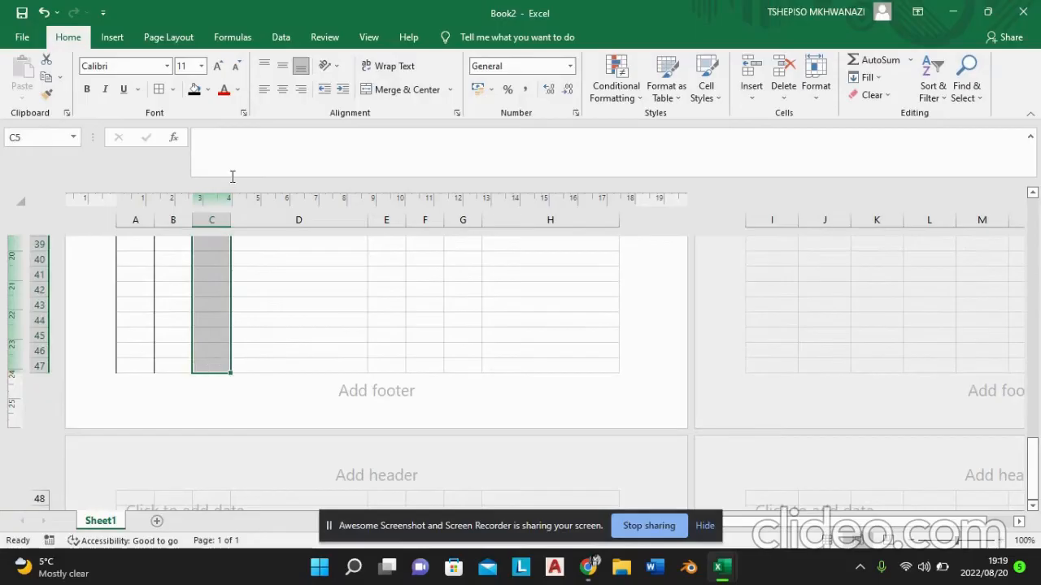
{"action": "left_click", "coordinate": [176, 90]}
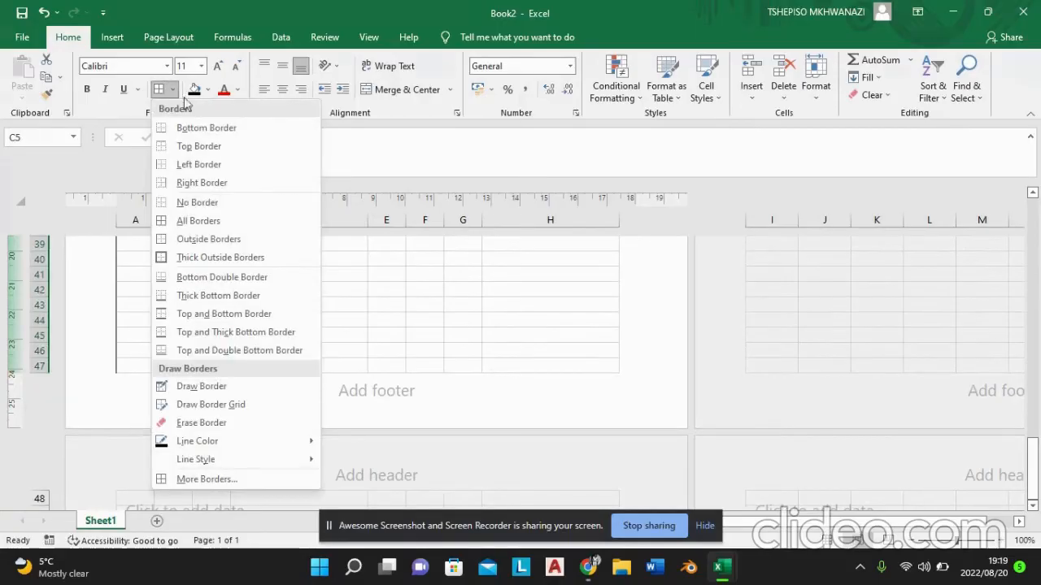
{"action": "mouse_move", "coordinate": [253, 455]}
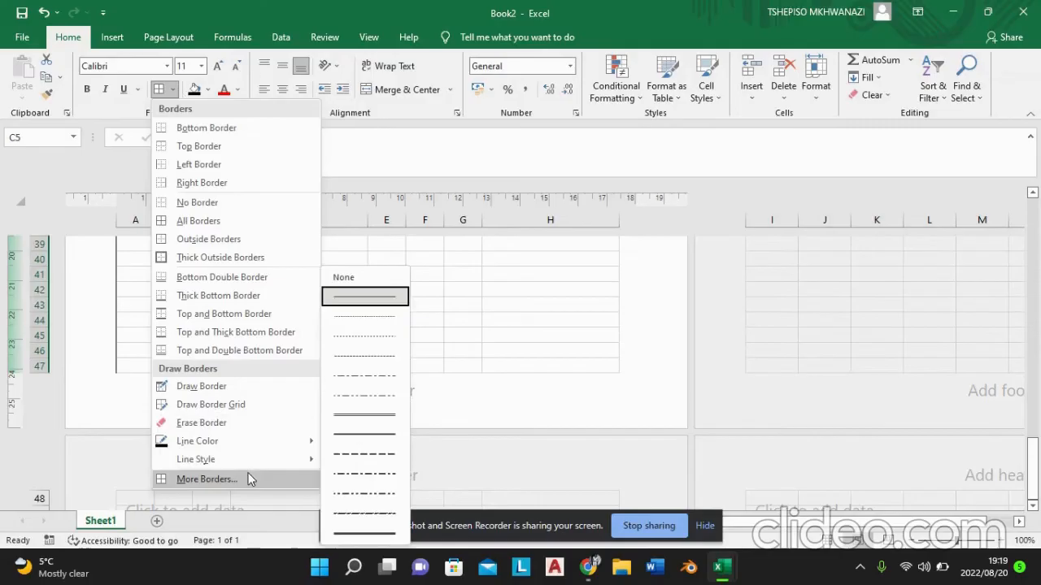
{"action": "left_click", "coordinate": [253, 479]}
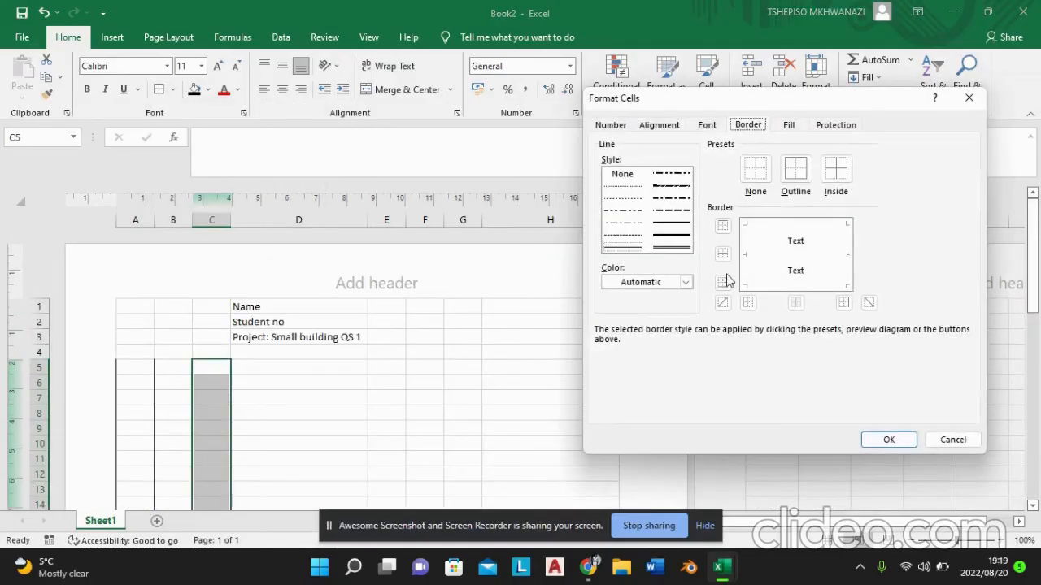
{"action": "left_click", "coordinate": [748, 303]}
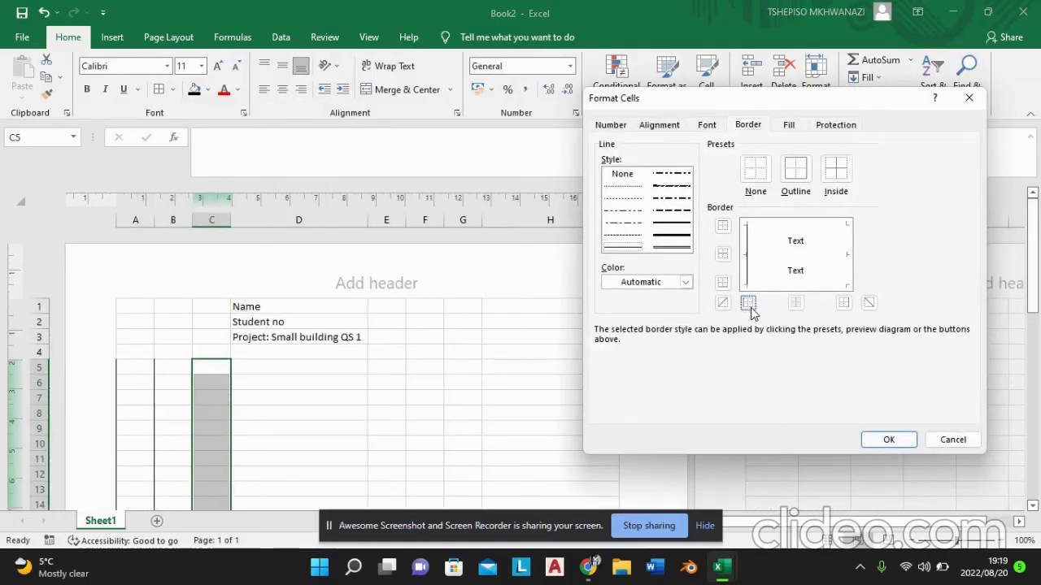
{"action": "left_click", "coordinate": [845, 302]}
{"action": "left_click", "coordinate": [894, 441]}
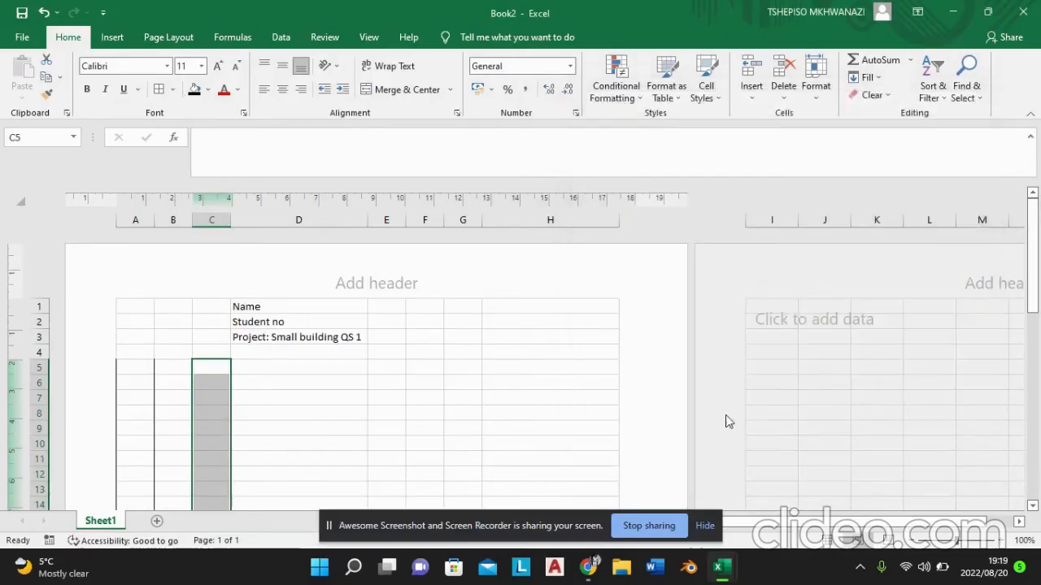
Step: Add a double-line right border to cells D5 to D47
{"action": "left_click", "coordinate": [313, 364]}
{"action": "mouse_move", "coordinate": [313, 364]}
{"action": "left_mouse_down"}
{"action": "mouse_move", "coordinate": [330, 457]}
{"action": "mouse_move", "coordinate": [324, 542]}
{"action": "mouse_move", "coordinate": [328, 376]}
{"action": "left_mouse_up"}
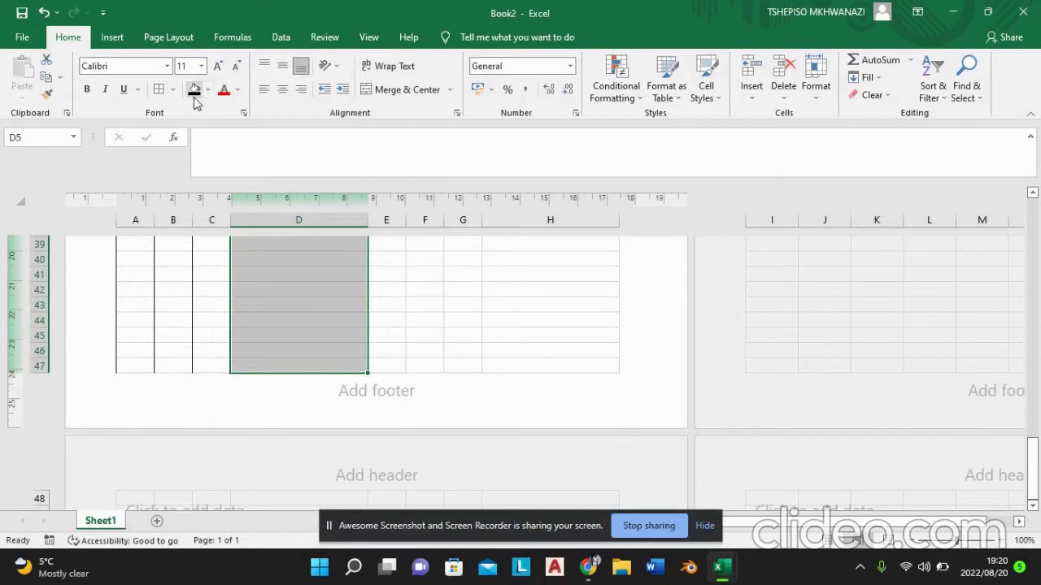
{"action": "left_click", "coordinate": [173, 89]}
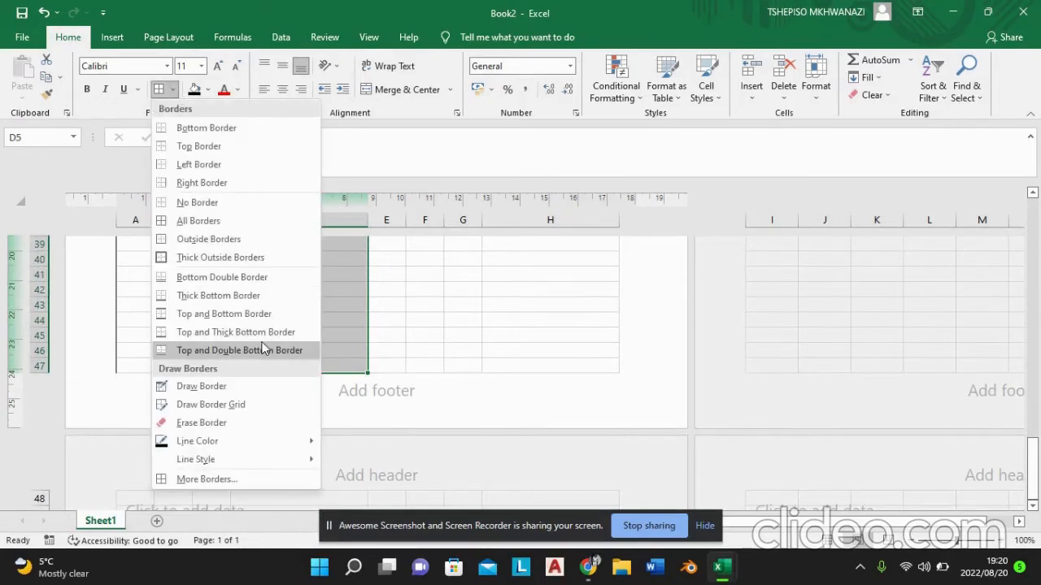
{"action": "mouse_move", "coordinate": [279, 454]}
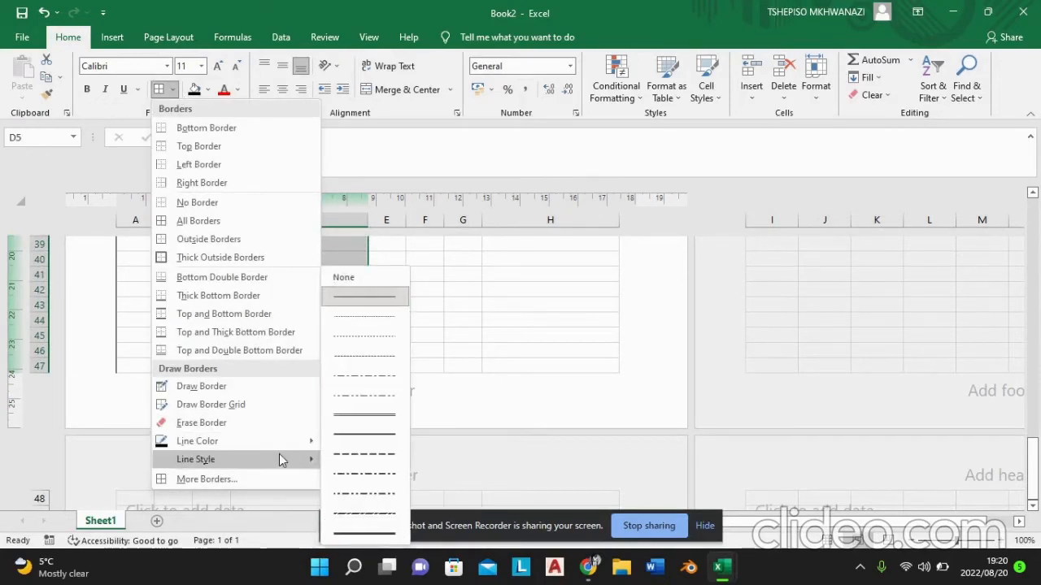
{"action": "left_click", "coordinate": [387, 413]}
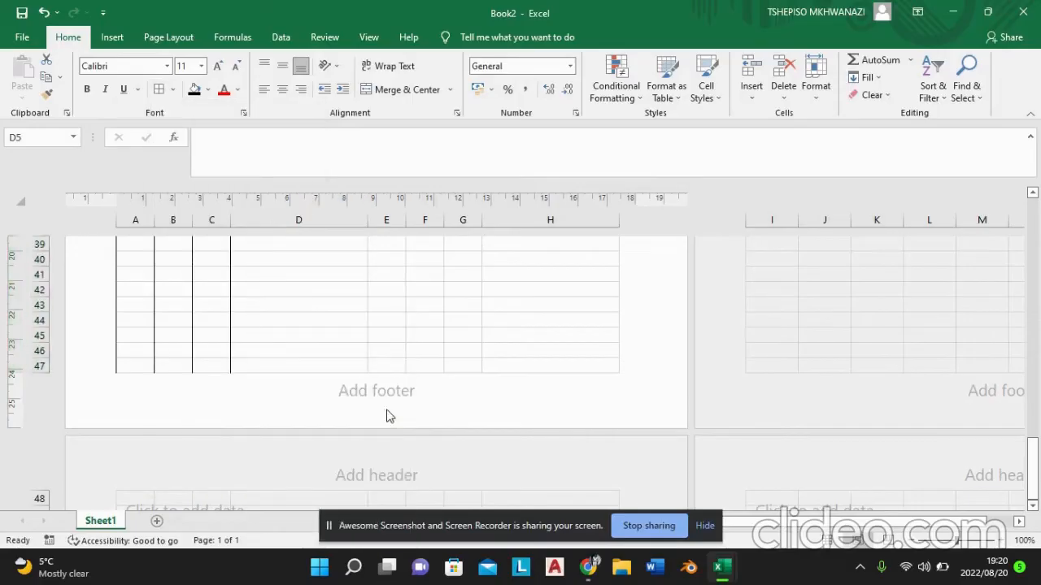
{"action": "left_click", "coordinate": [173, 89]}
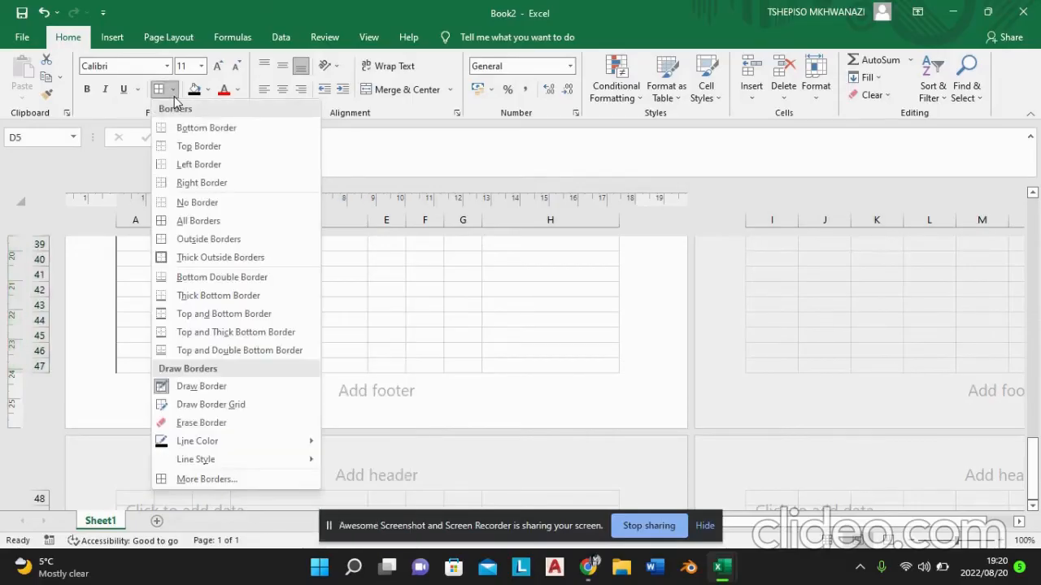
{"action": "left_click", "coordinate": [201, 183]}
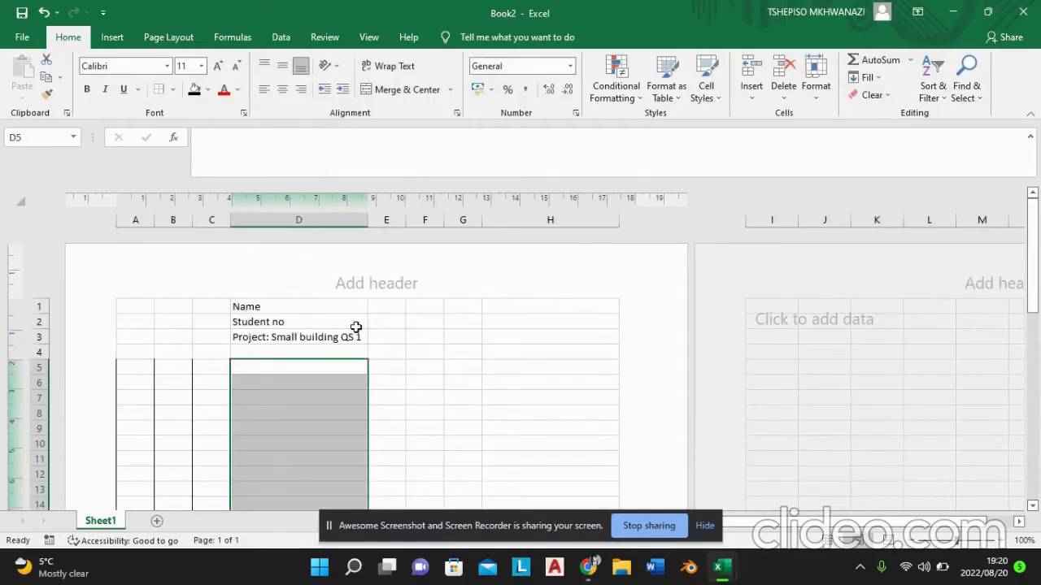
Step: Add thin solid left and right borders to cells F5 to F47
{"action": "left_click", "coordinate": [386, 365]}
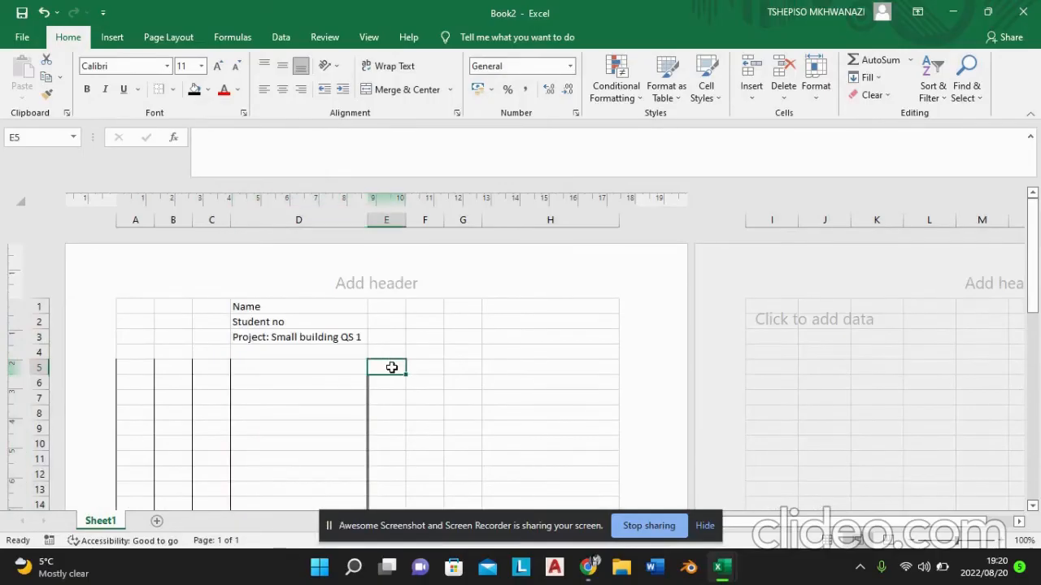
{"action": "mouse_move", "coordinate": [411, 365]}
{"action": "left_mouse_down"}
{"action": "mouse_move", "coordinate": [433, 533]}
{"action": "mouse_move", "coordinate": [435, 436]}
{"action": "mouse_move", "coordinate": [418, 360]}
{"action": "left_mouse_up"}
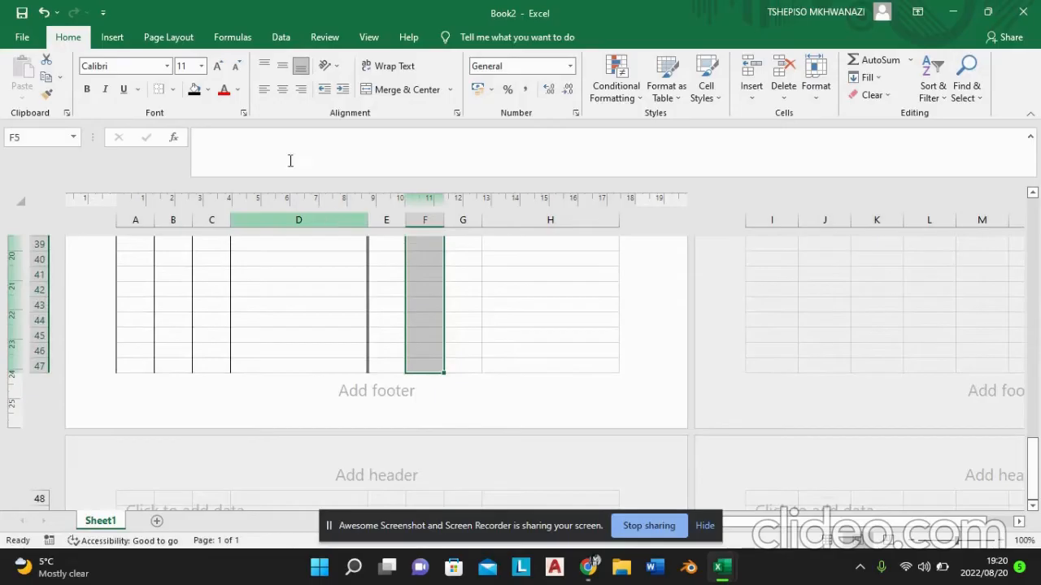
{"action": "left_click", "coordinate": [172, 89]}
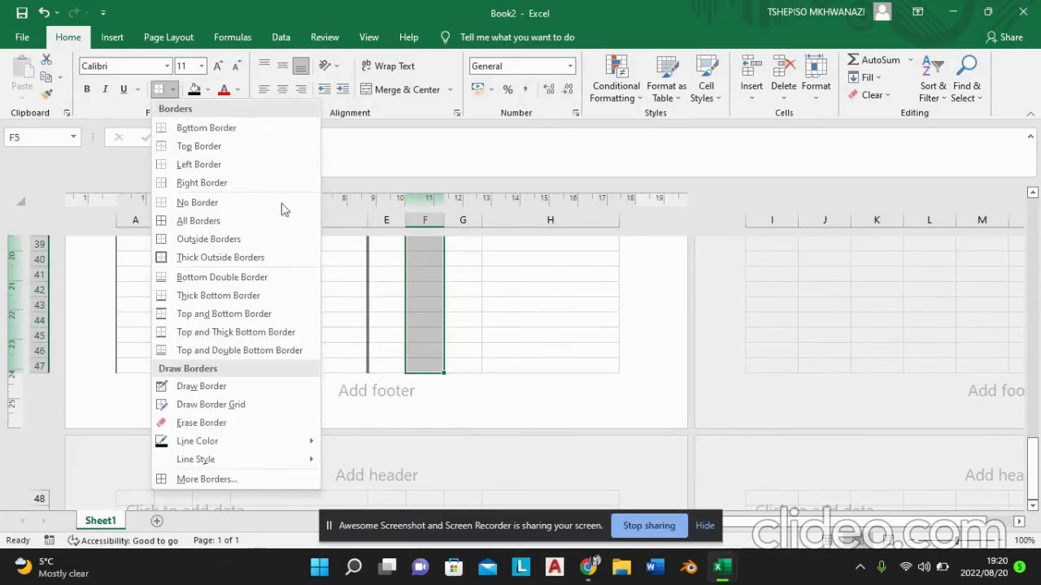
{"action": "left_click", "coordinate": [260, 480]}
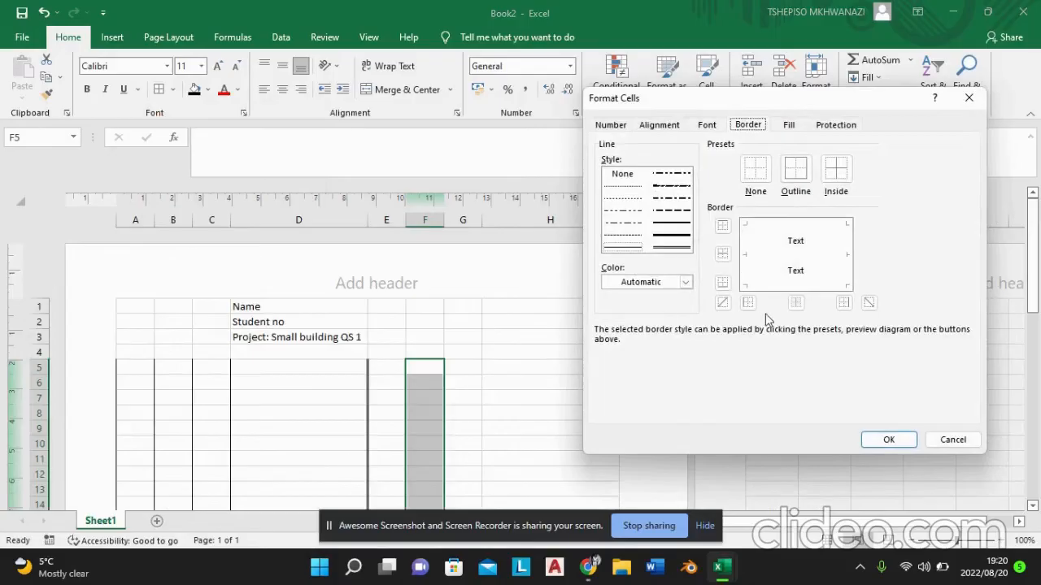
{"action": "left_click", "coordinate": [748, 303]}
{"action": "left_click", "coordinate": [844, 303]}
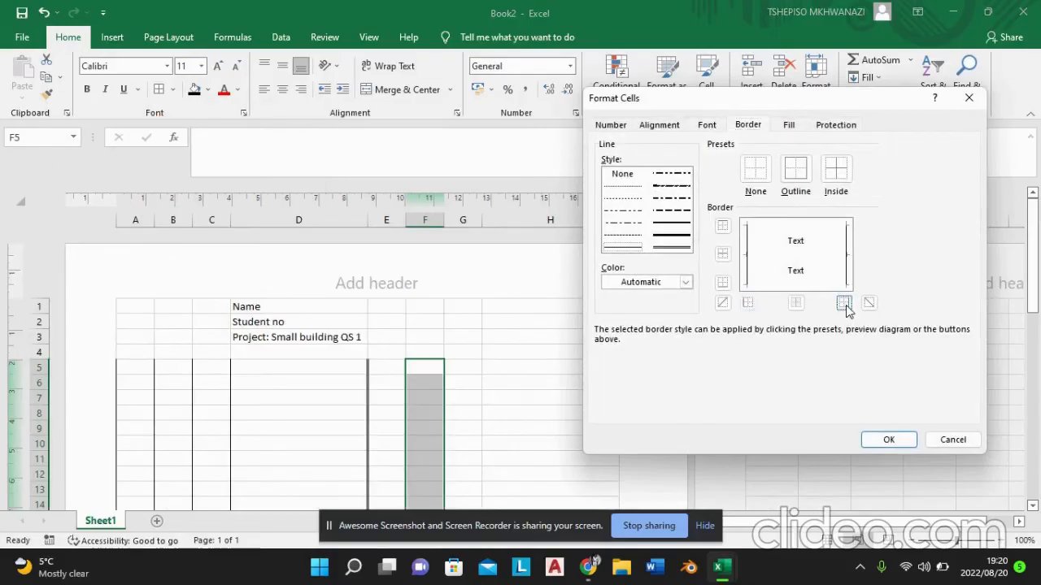
{"action": "left_click", "coordinate": [886, 439]}
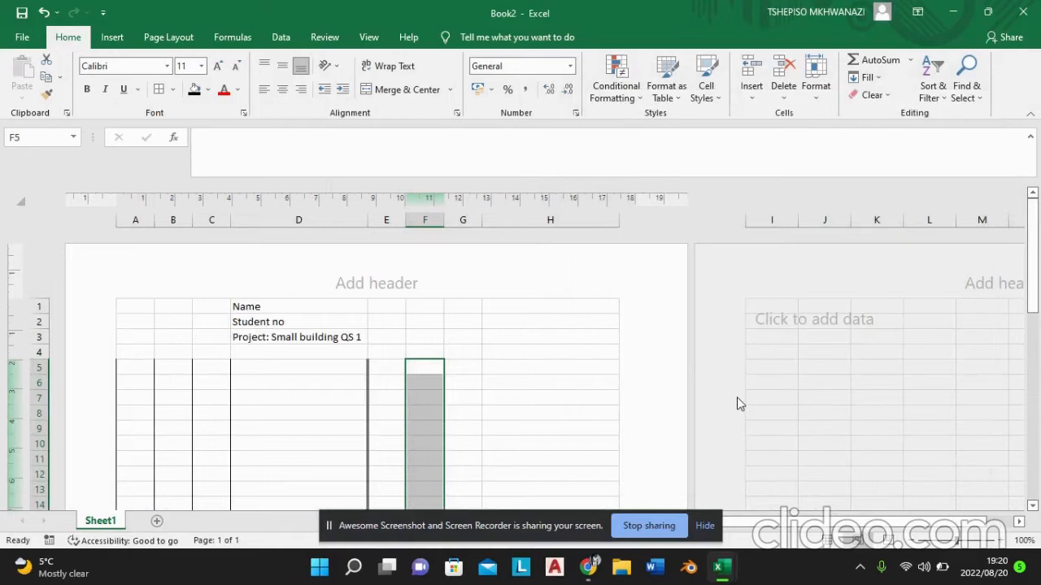
Step: Set the border line style to a single thin solid line and leave border-drawing mode
{"action": "left_click", "coordinate": [173, 90]}
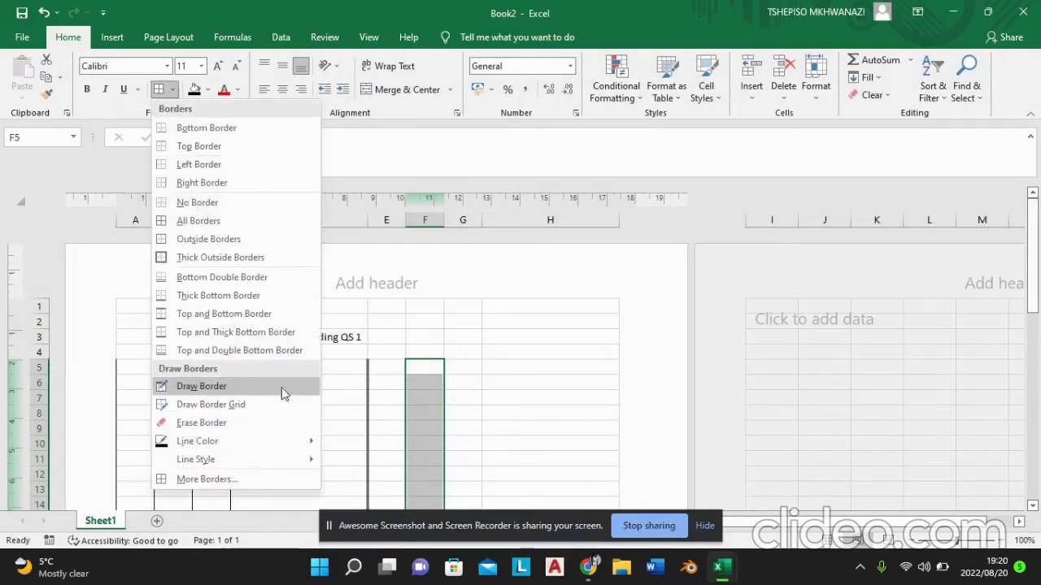
{"action": "mouse_move", "coordinate": [280, 461]}
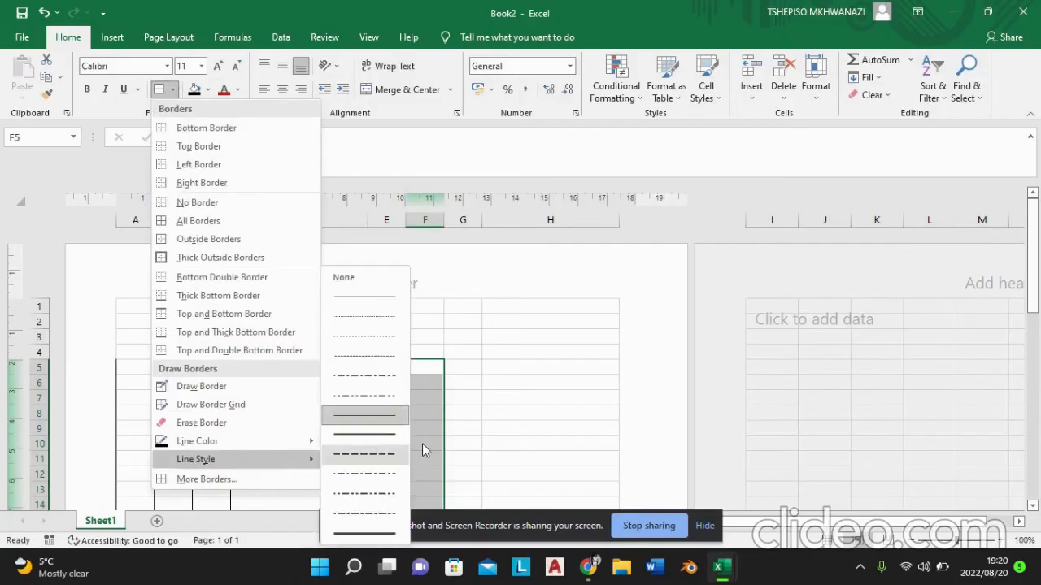
{"action": "left_click", "coordinate": [364, 296]}
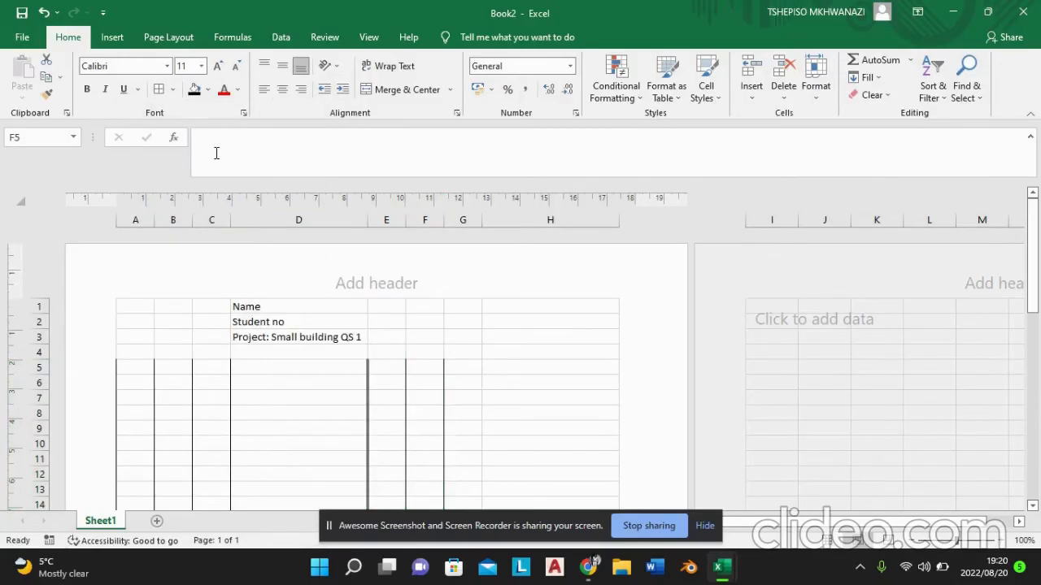
{"action": "left_click", "coordinate": [175, 93]}
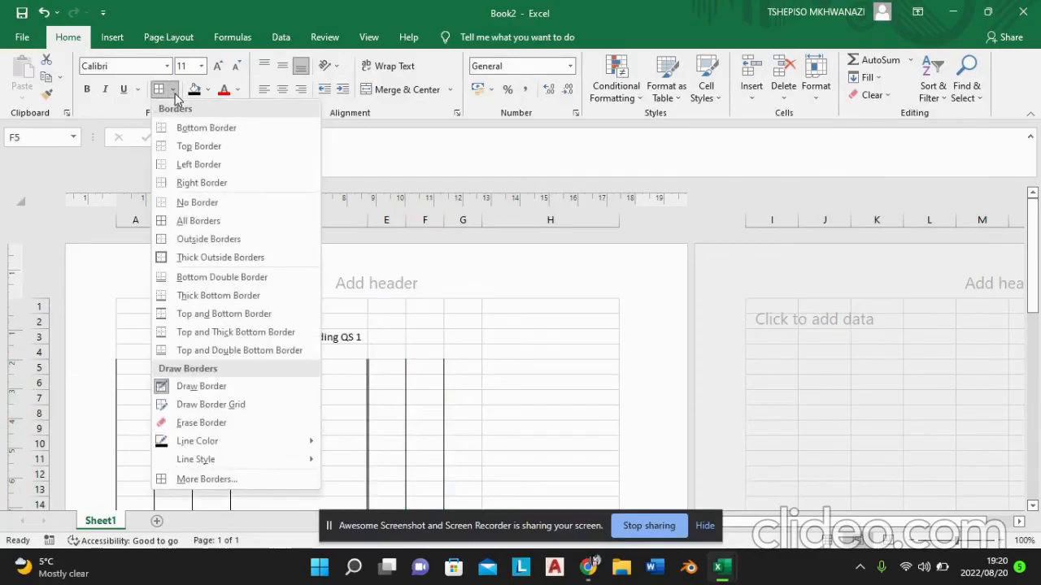
{"action": "left_click", "coordinate": [170, 92]}
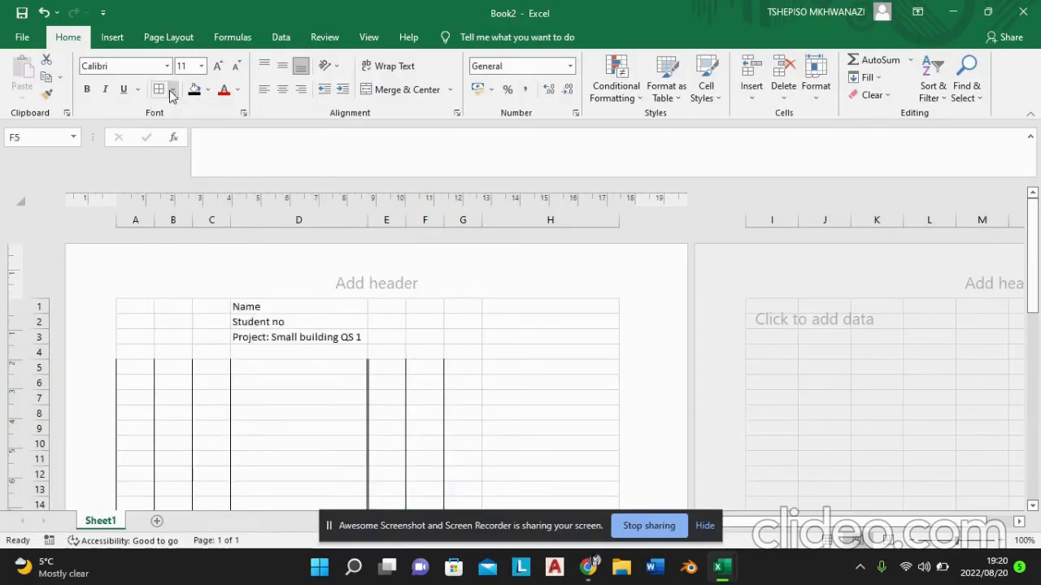
{"action": "key", "text": "Escape"}
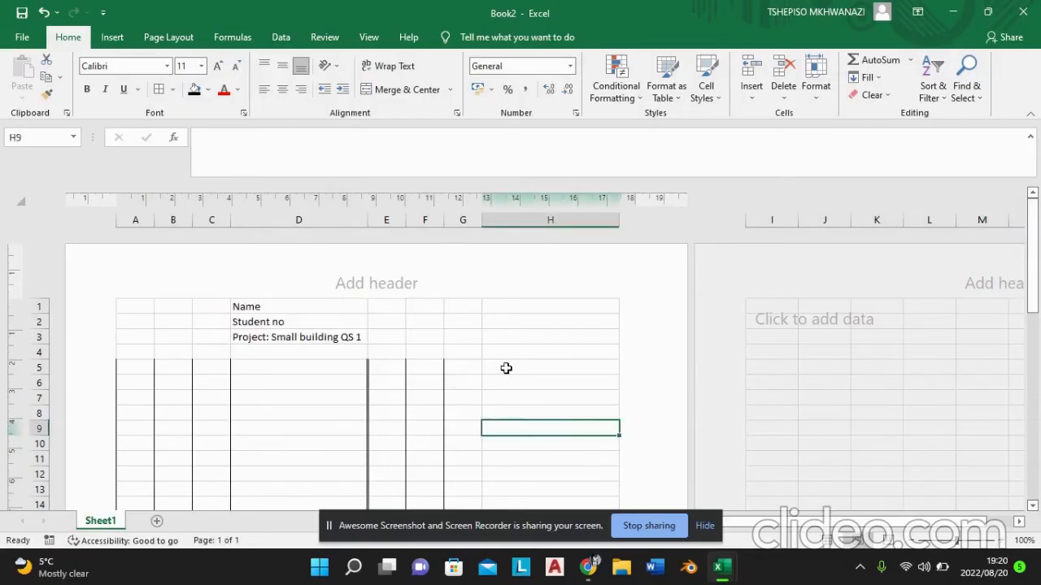
Step: Add thin solid left and right borders to cells H5 to H47
{"action": "left_click", "coordinate": [498, 369]}
{"action": "left_click_drag", "start_coordinate": [498, 369], "coordinate": [521, 265]}
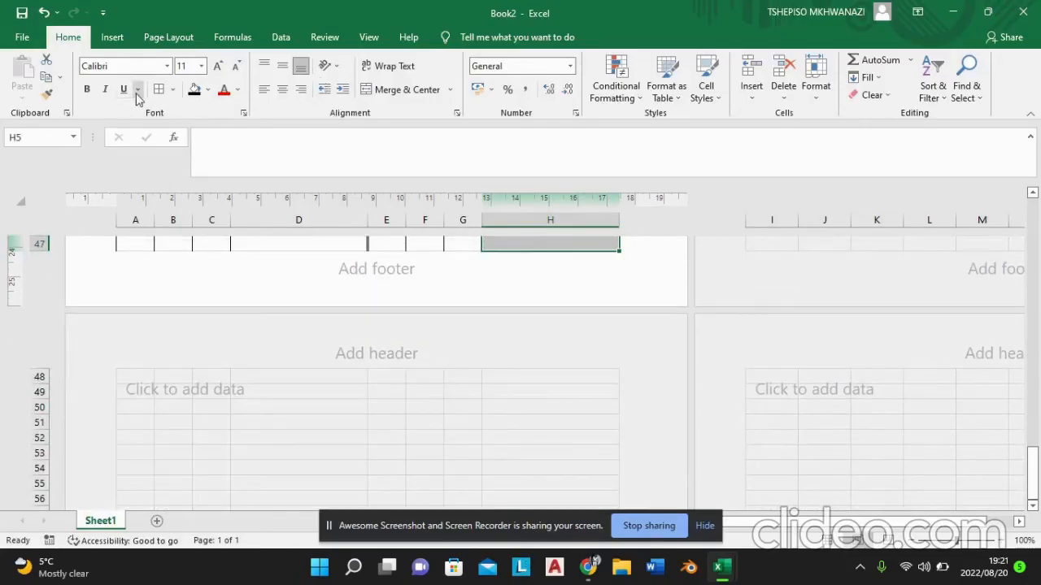
{"action": "left_click", "coordinate": [173, 90]}
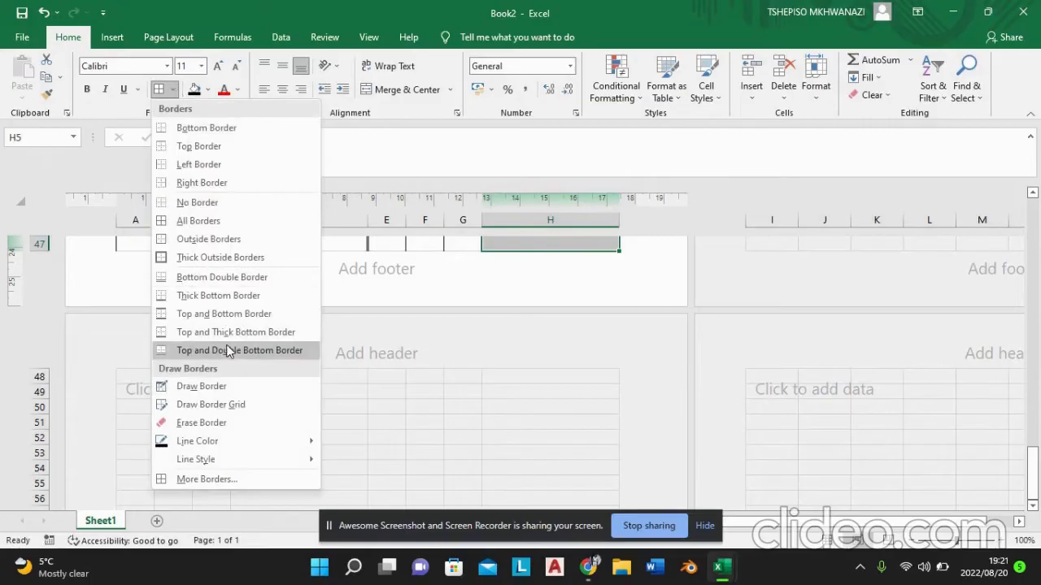
{"action": "left_click", "coordinate": [222, 476]}
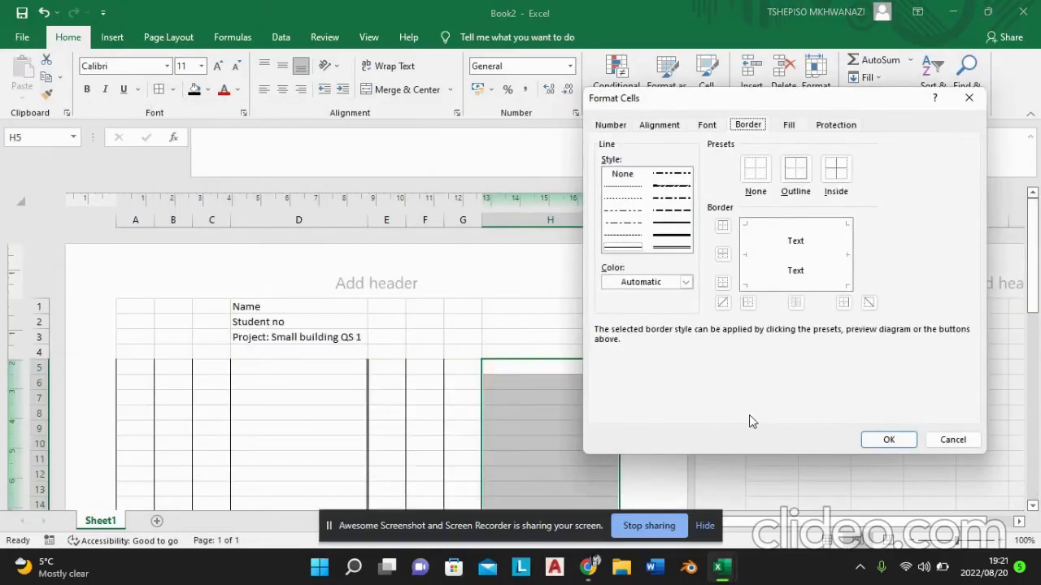
{"action": "left_click", "coordinate": [748, 303]}
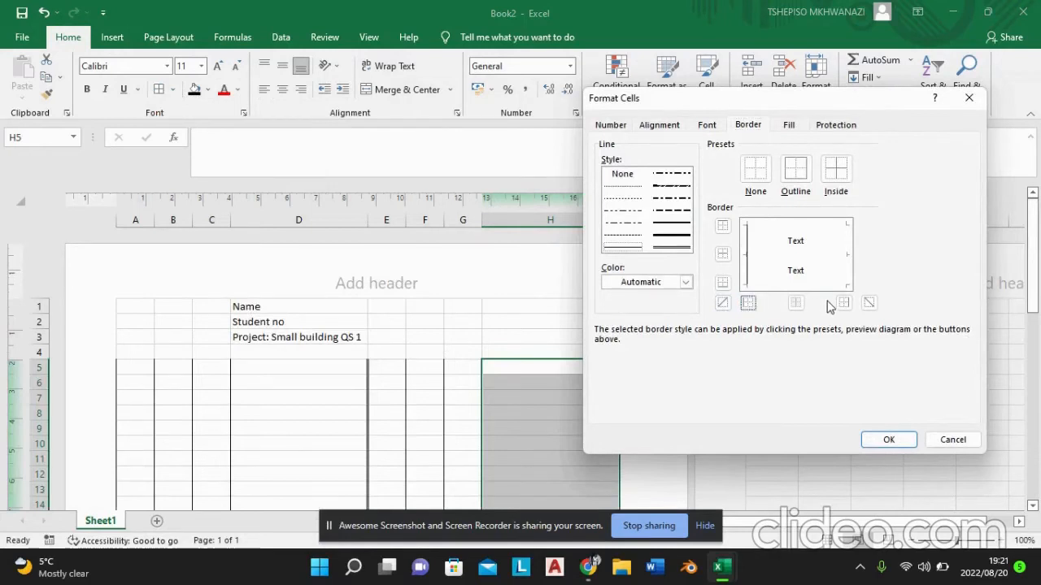
{"action": "left_click", "coordinate": [844, 303]}
{"action": "left_click", "coordinate": [887, 440]}
{"action": "left_click_drag", "start_coordinate": [1035, 292], "coordinate": [1008, 272]}
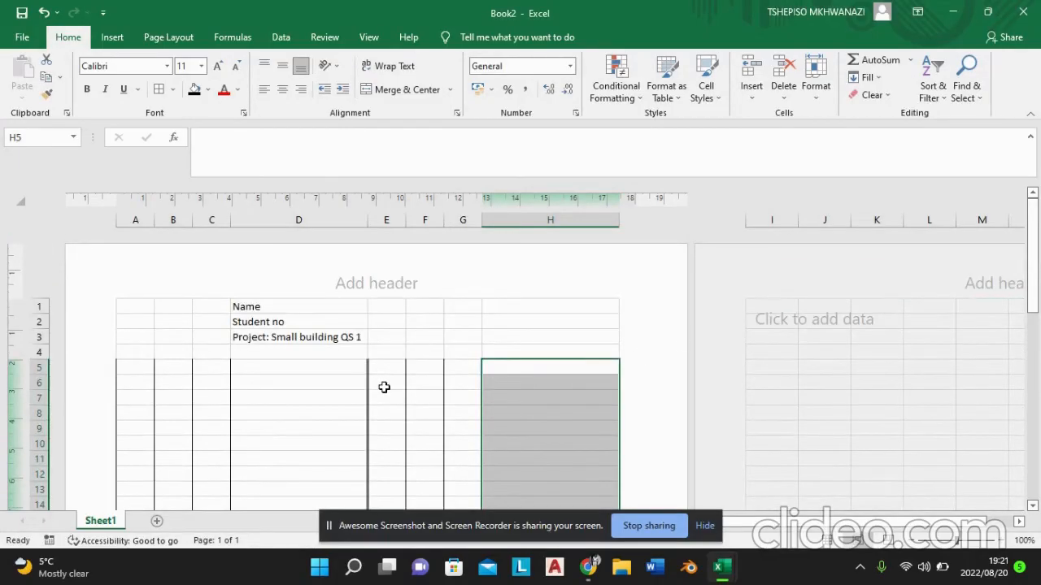
Step: Enter the heading "Taking off list" in cell D5 and underline it
{"action": "left_click", "coordinate": [312, 363]}
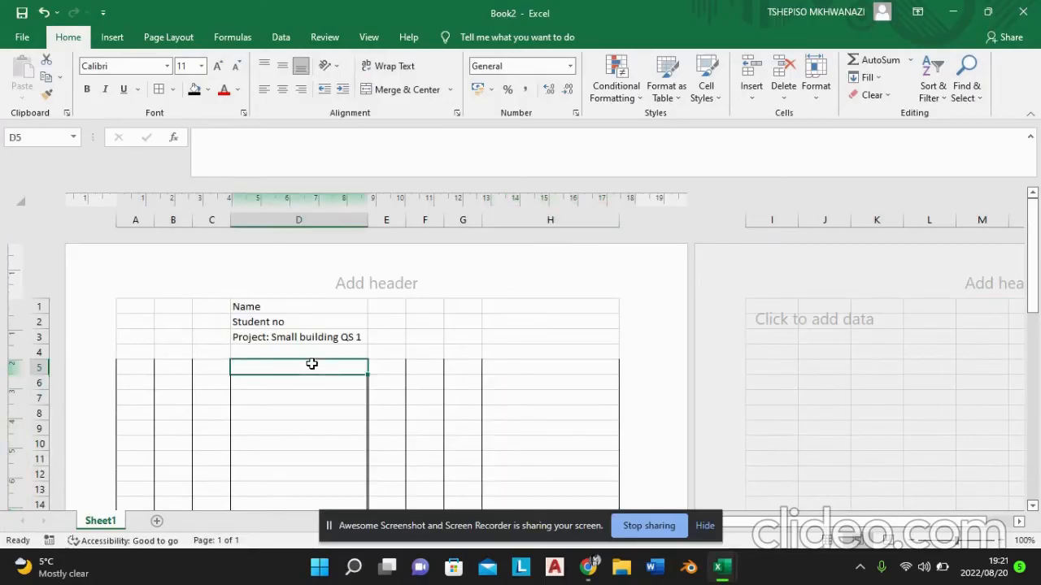
{"action": "double_click", "coordinate": [311, 364]}
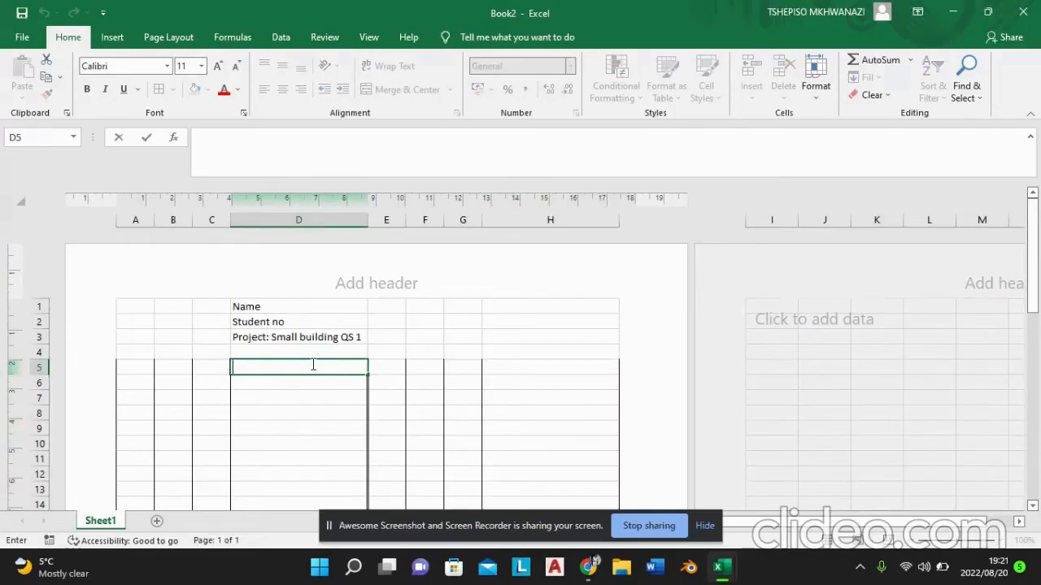
{"action": "type", "text": "Tak"}
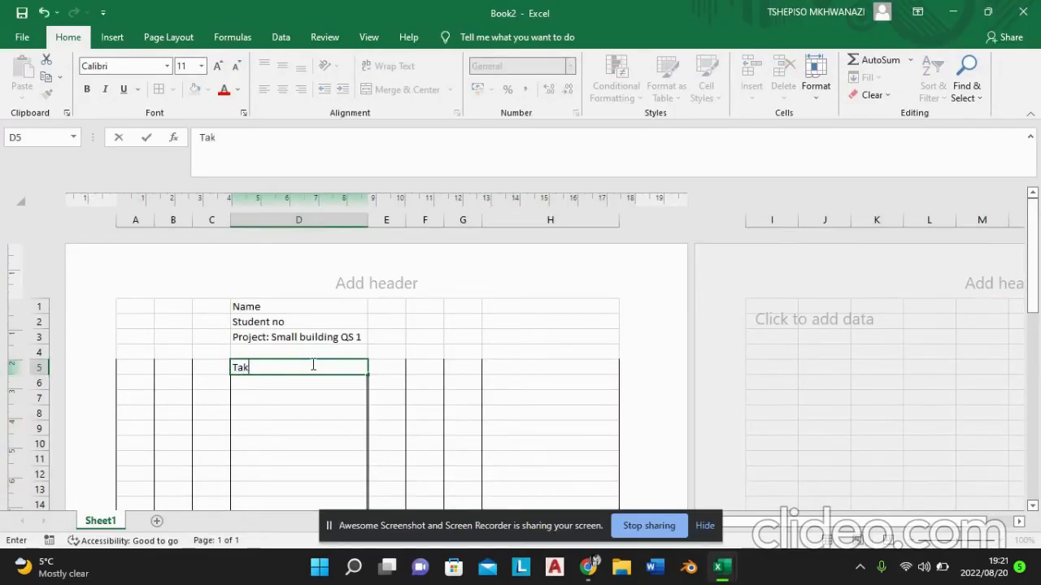
{"action": "type", "text": "ing off list"}
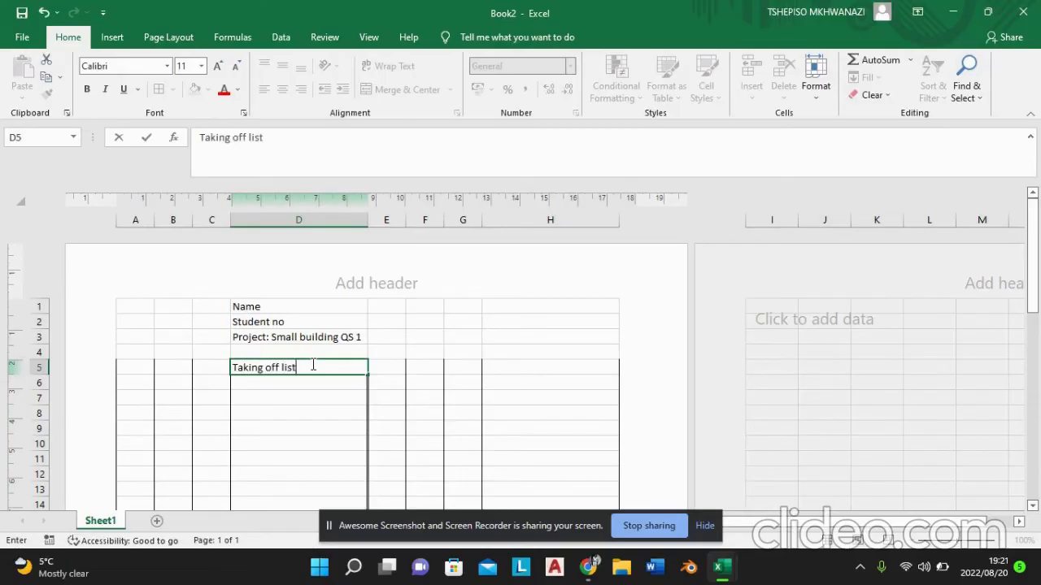
{"action": "key", "text": "Return"}
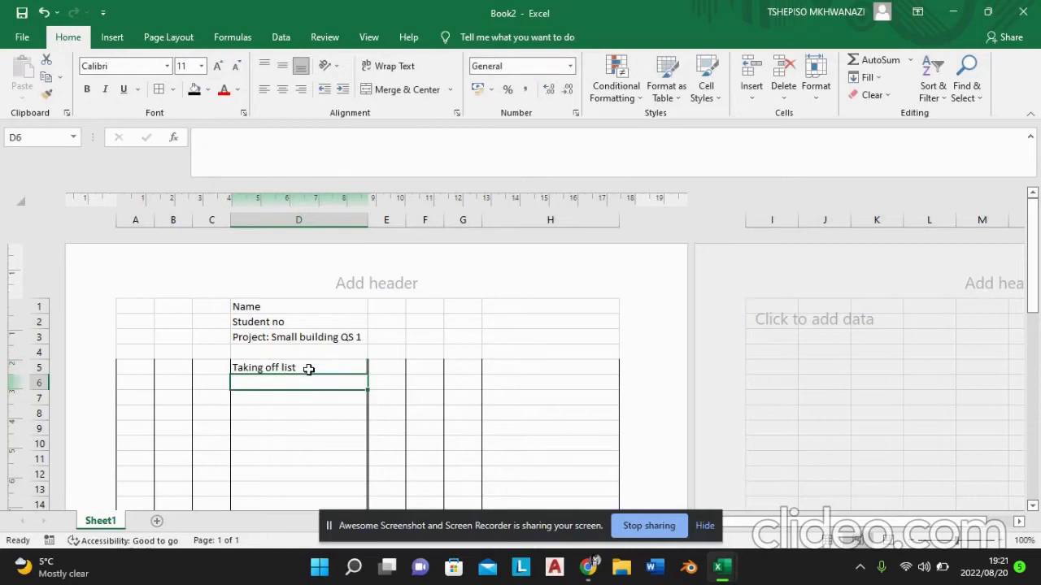
{"action": "left_click", "coordinate": [309, 368]}
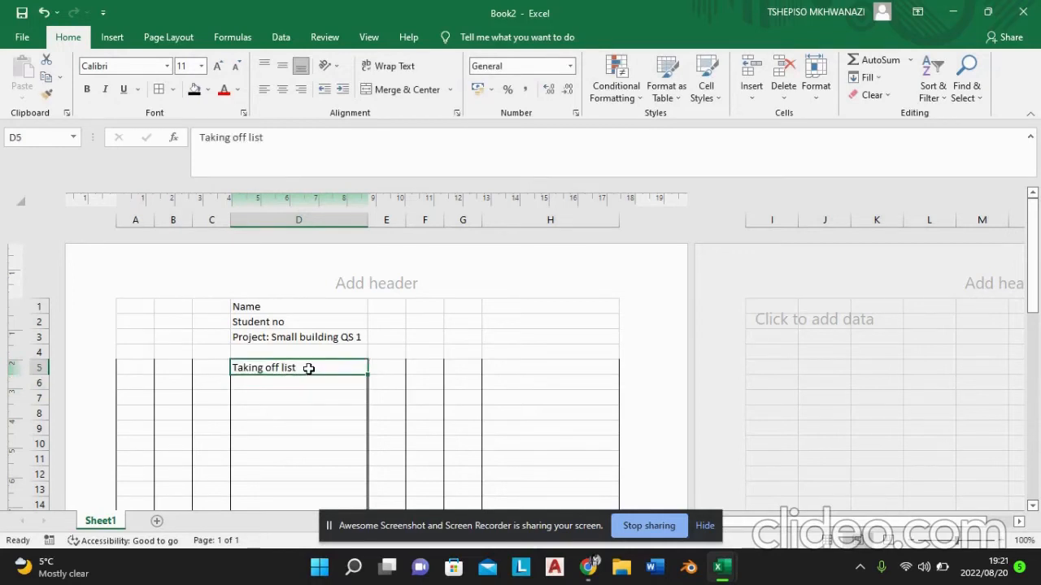
{"action": "left_click", "coordinate": [122, 89]}
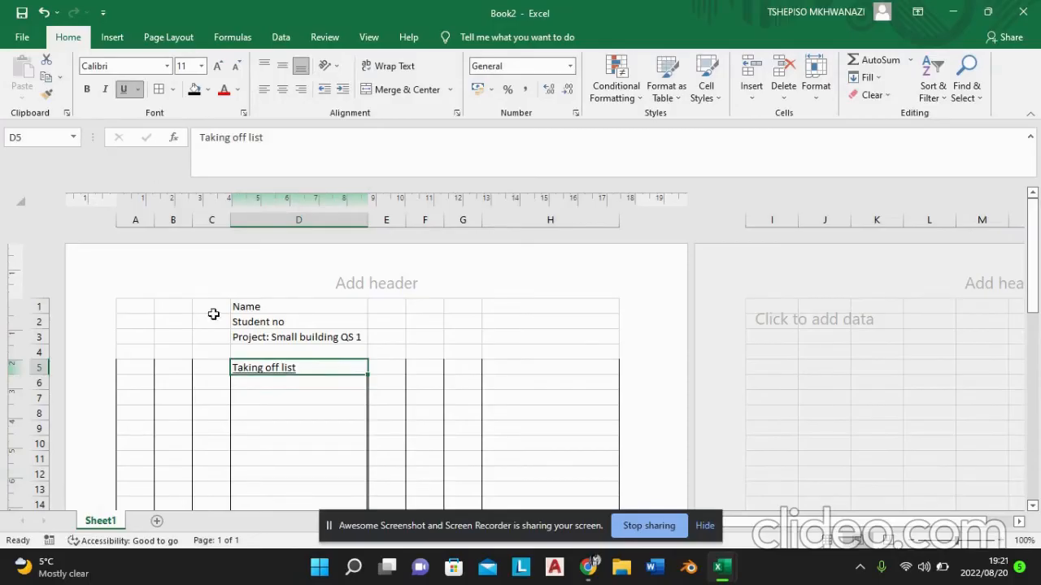
Step: Enter the first list item, "Site Clearance", in cell D6
{"action": "double_click", "coordinate": [260, 385]}
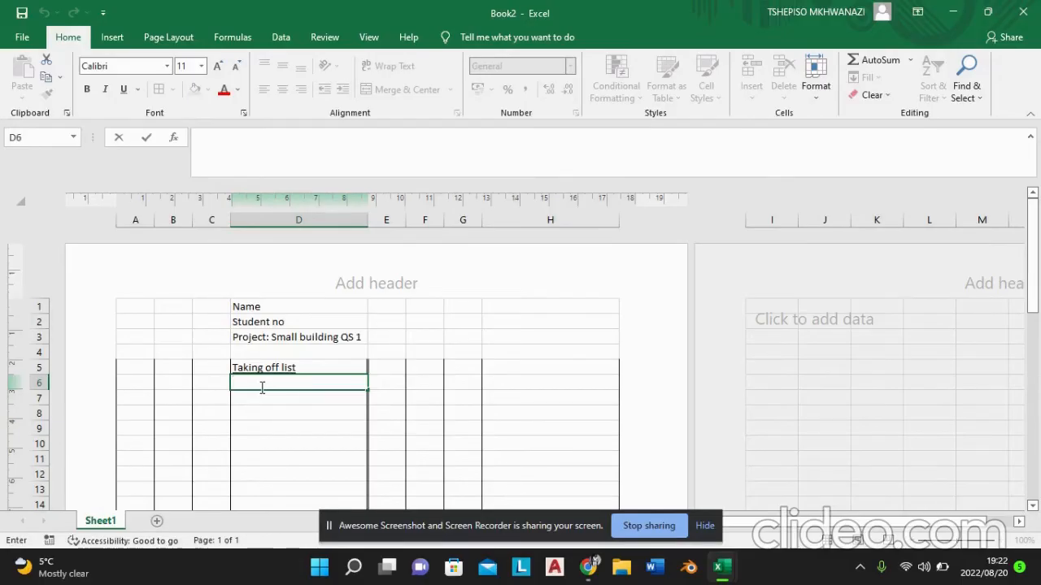
{"action": "type", "text": "Site C"}
{"action": "key", "text": "BackSpace"}
{"action": "type", "text": "learance"}
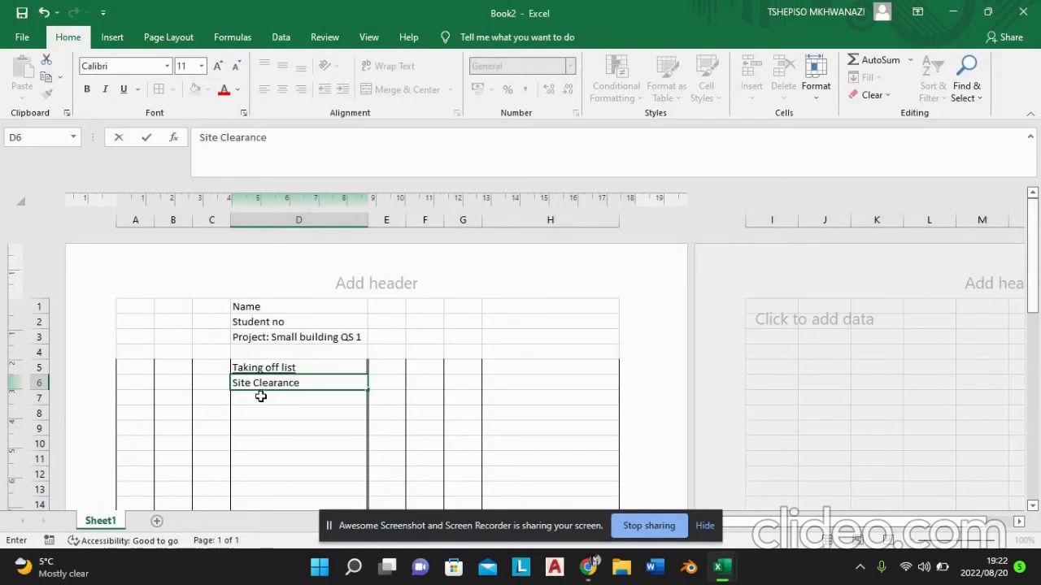
Step: Enter the list item "Topsoil removal" in cell D7
{"action": "left_click", "coordinate": [260, 399]}
{"action": "double_click", "coordinate": [262, 400]}
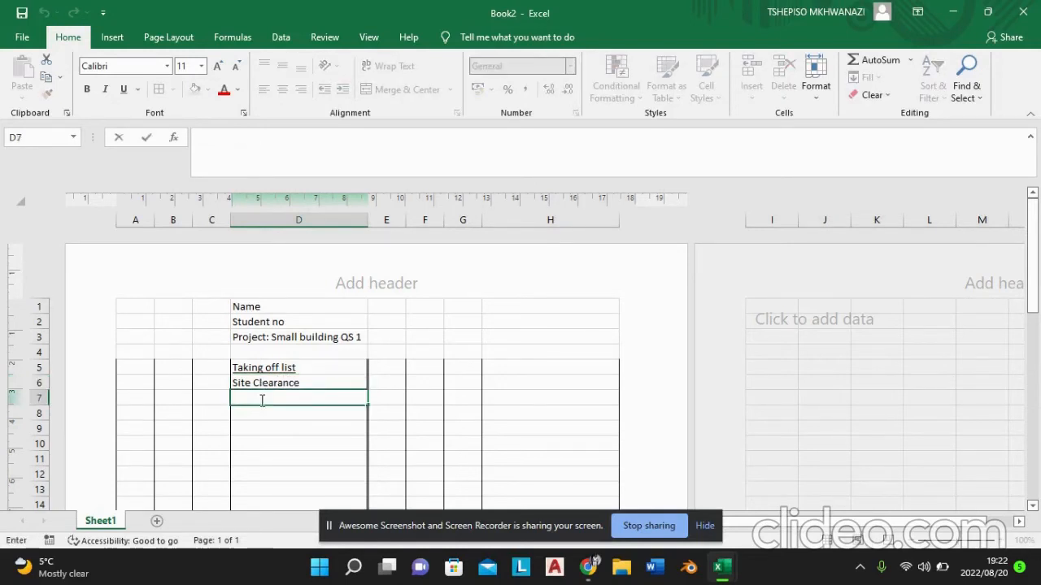
{"action": "type", "text": "Topsoil r"}
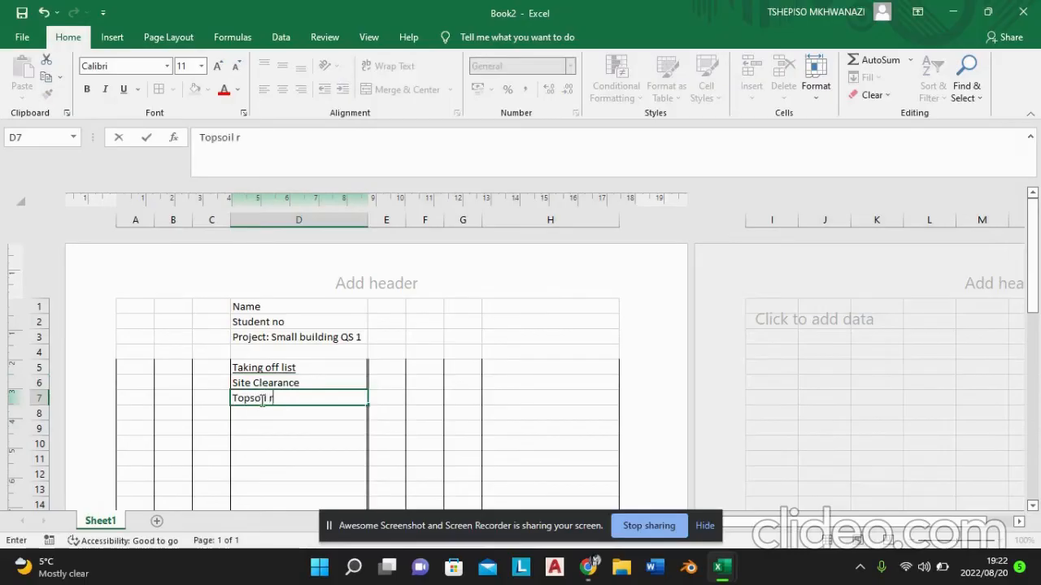
{"action": "type", "text": "emoval"}
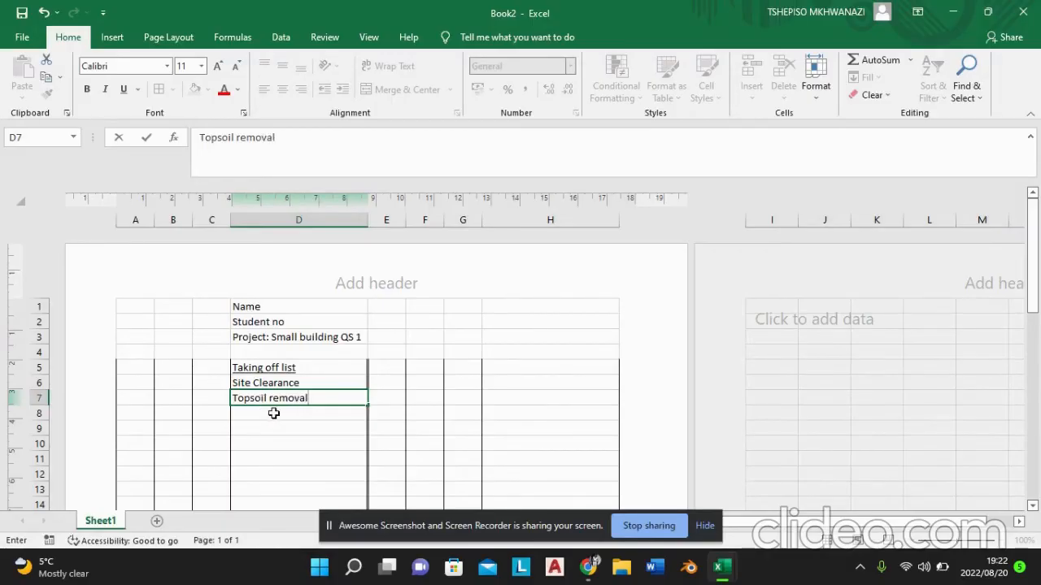
{"action": "left_click", "coordinate": [271, 412]}
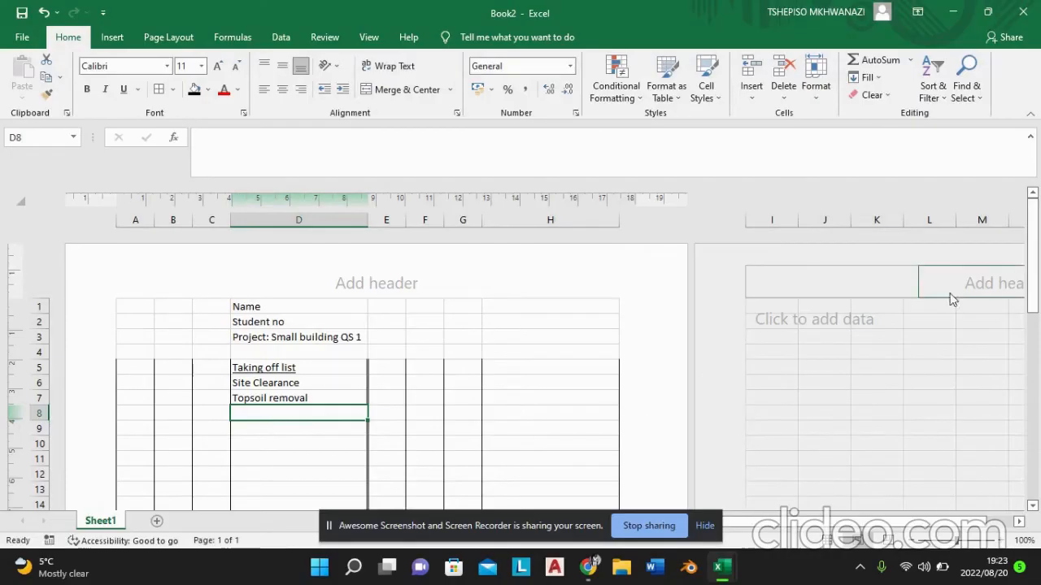
Step: Enter the heading "Waste calc for CL" in cell D9 and underline it
{"action": "left_click_drag", "start_coordinate": [1028, 286], "coordinate": [1031, 308]}
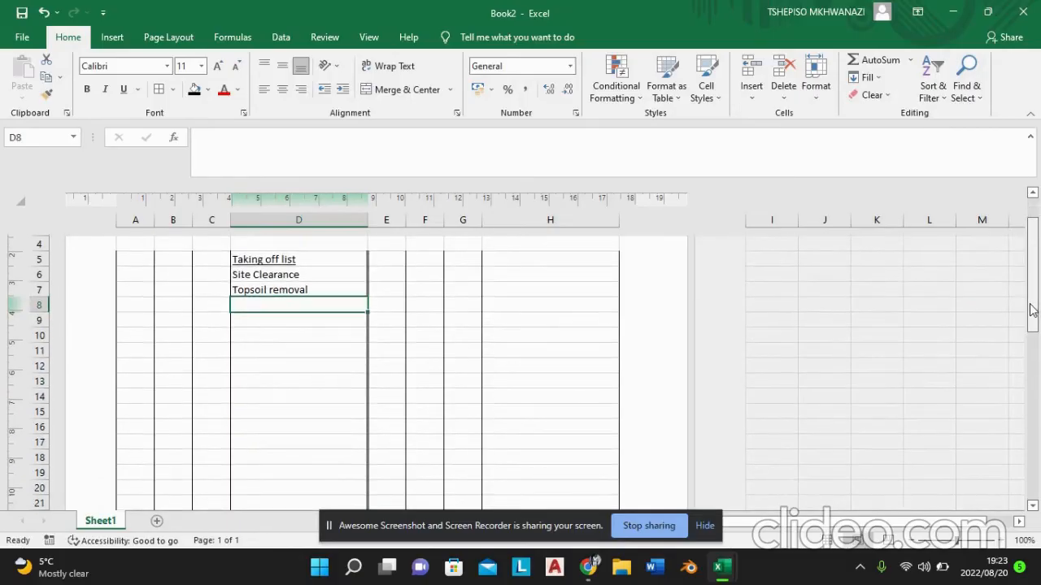
{"action": "double_click", "coordinate": [280, 321]}
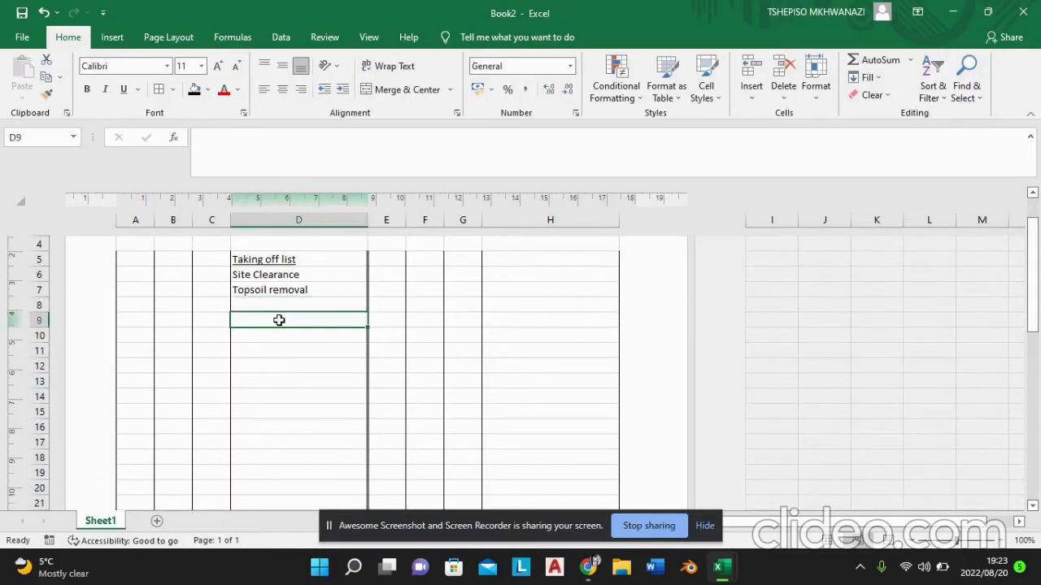
{"action": "type", "text": "Waste "}
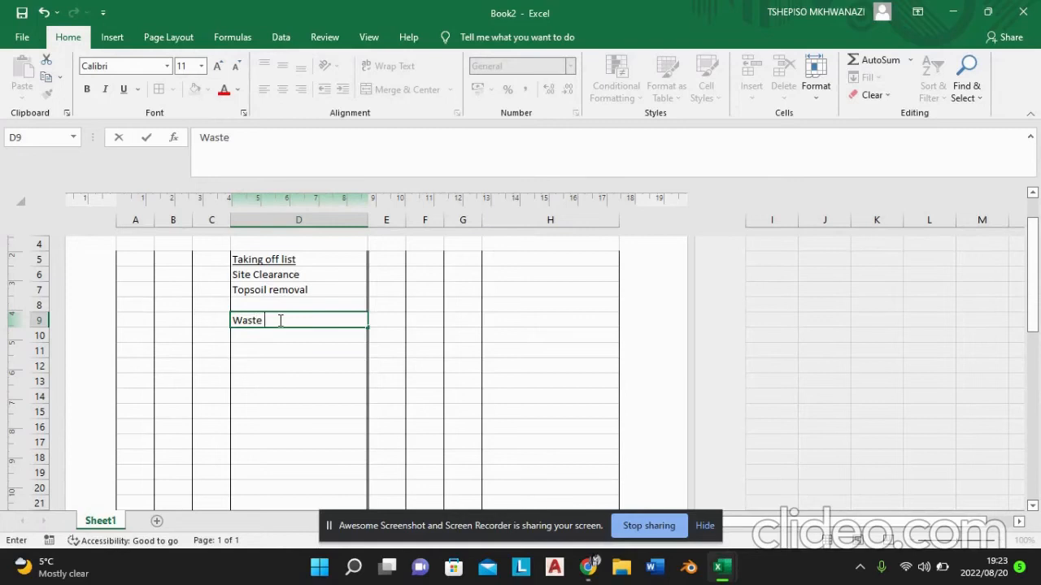
{"action": "type", "text": "calc for CL"}
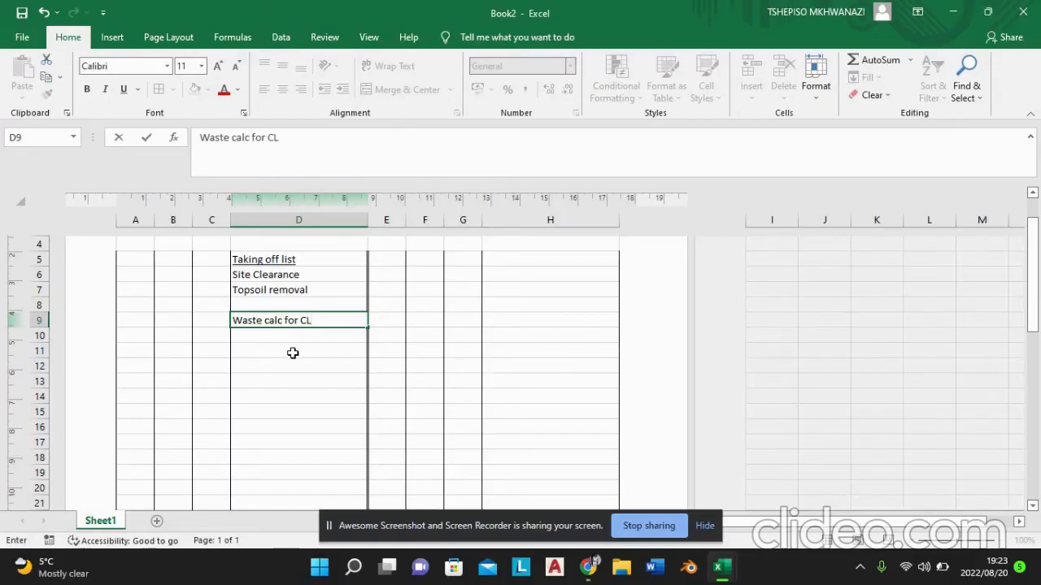
{"action": "key", "text": "Return"}
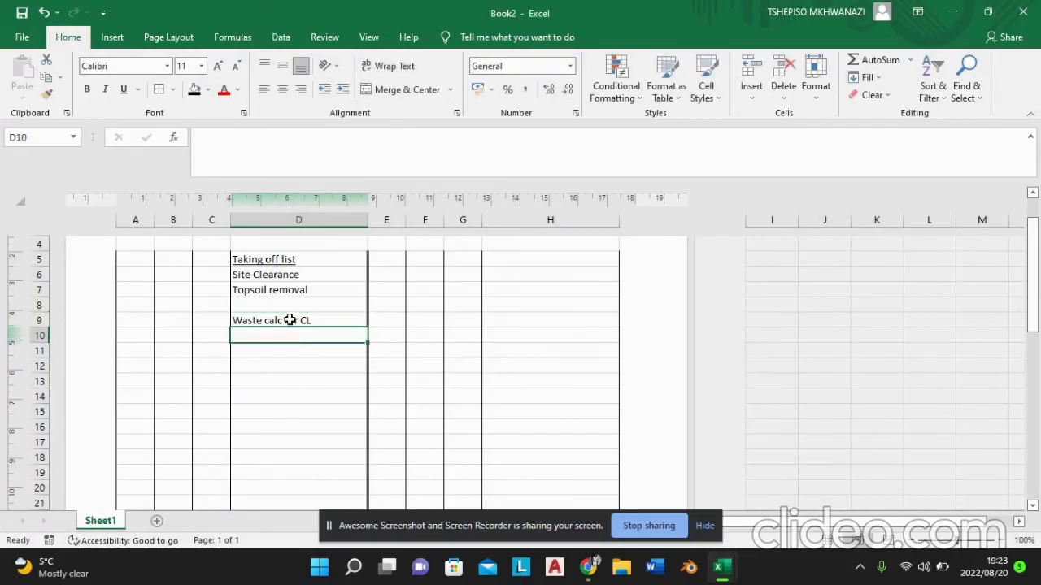
{"action": "left_click", "coordinate": [289, 321]}
{"action": "left_click", "coordinate": [126, 90]}
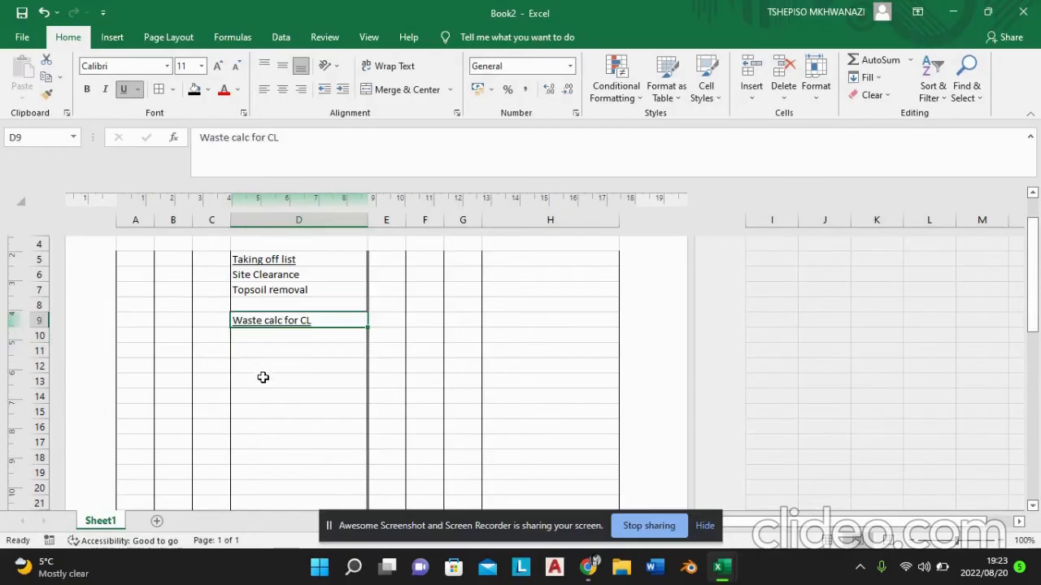
{"action": "left_click", "coordinate": [260, 334]}
{"action": "double_click", "coordinate": [260, 335]}
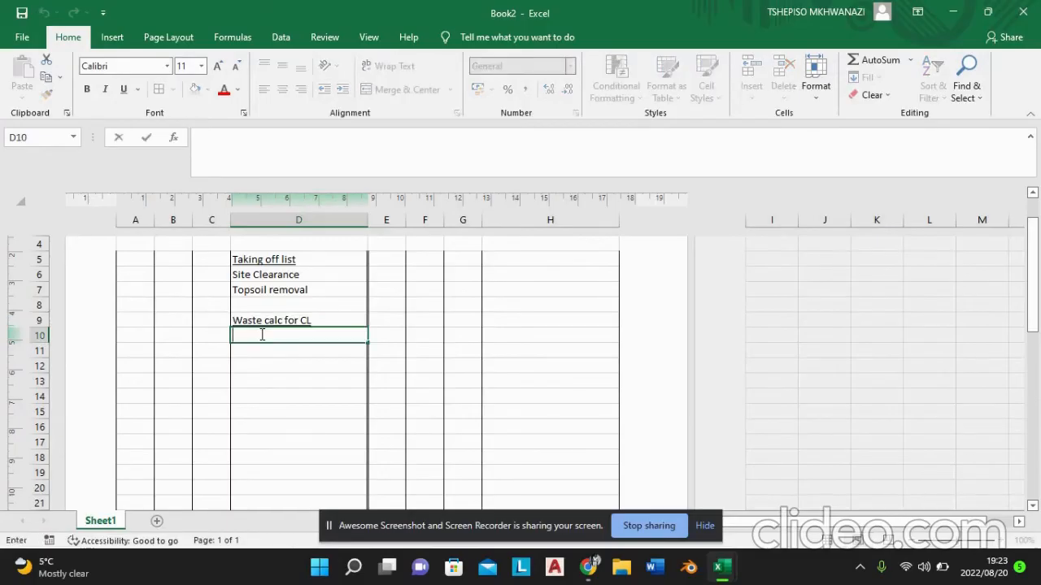
{"action": "left_click", "coordinate": [218, 334]}
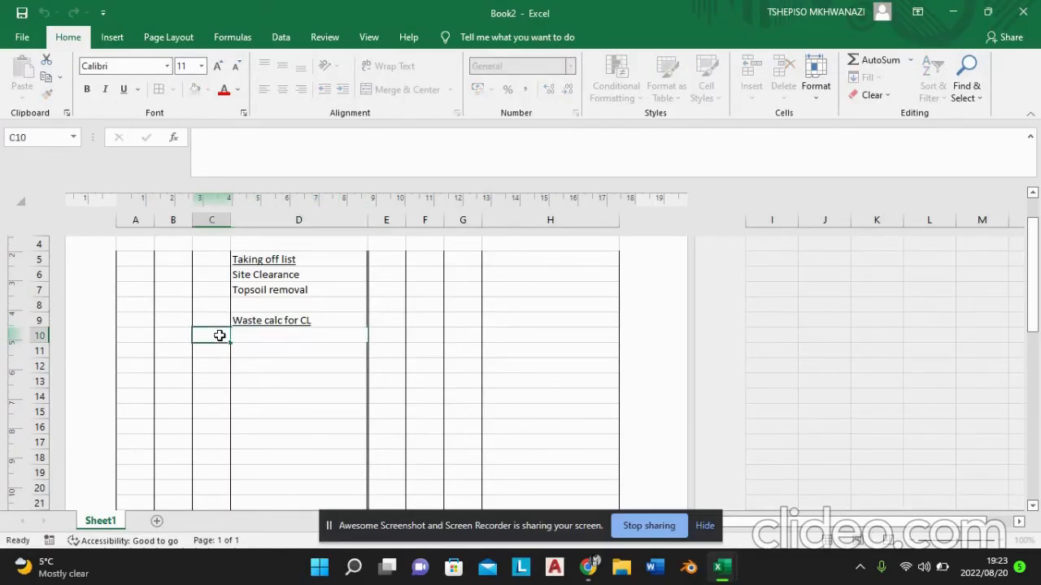
Step: Note the building length as "L=4m" in cell I8, outside the ruled columns
{"action": "left_click", "coordinate": [776, 303]}
{"action": "double_click", "coordinate": [778, 302]}
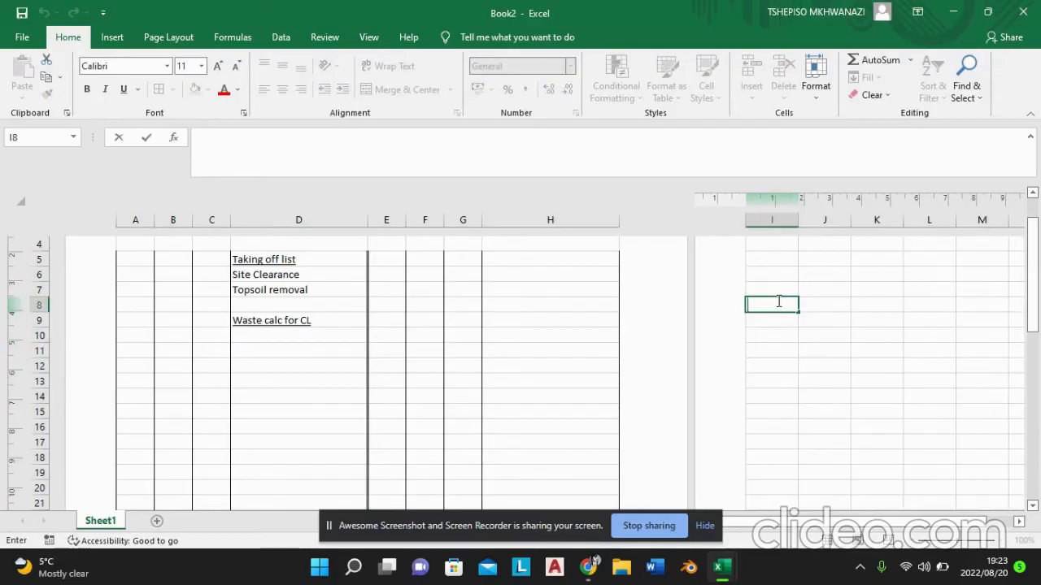
{"action": "type", "text": "L=4m"}
Step: Note the building width as "W=3m" in cell I9
{"action": "left_click", "coordinate": [773, 321]}
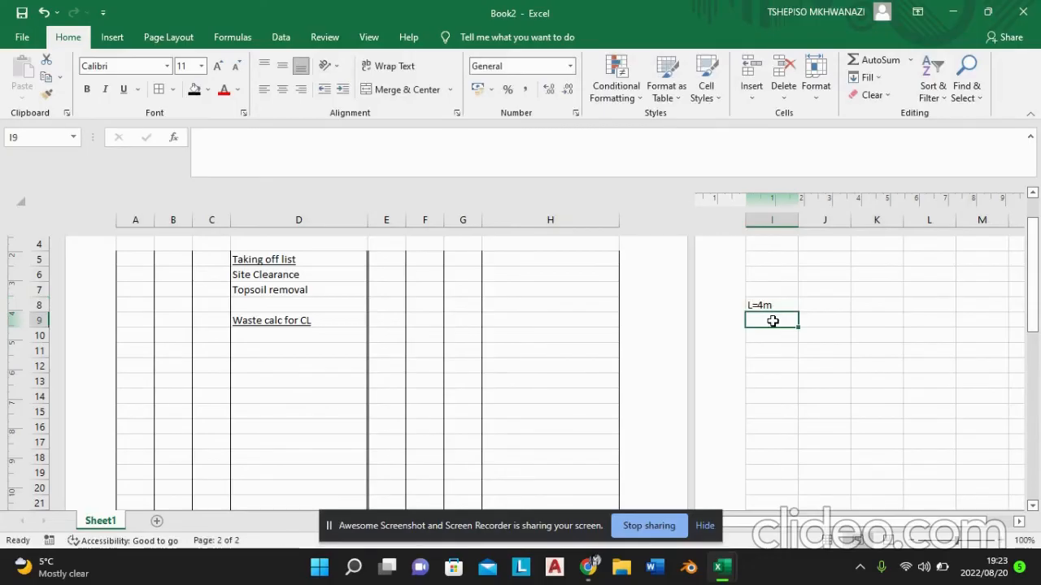
{"action": "type", "text": "W="}
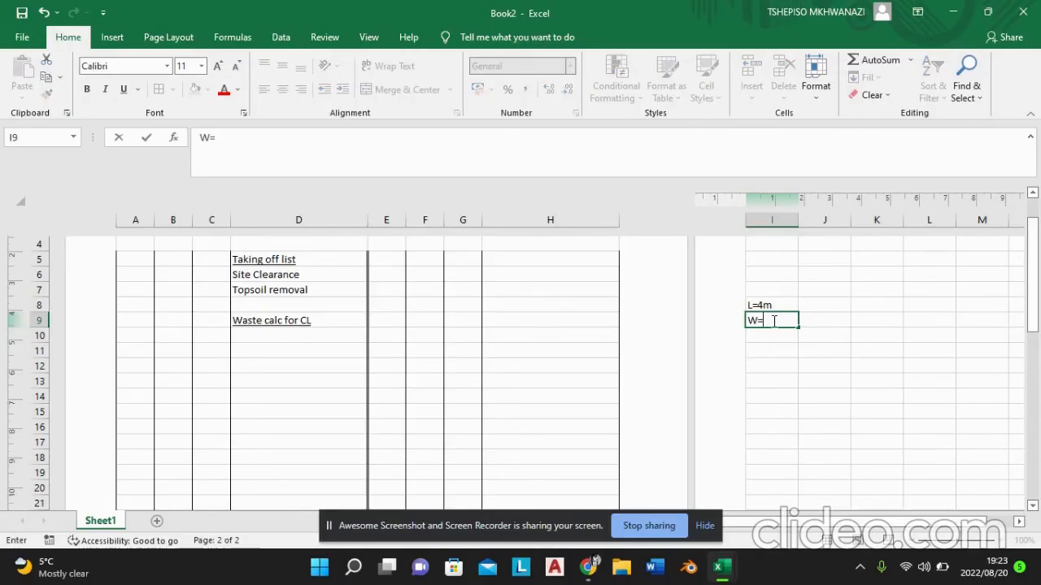
{"action": "type", "text": "3M"}
{"action": "key", "text": "BackSpace"}
{"action": "type", "text": "m"}
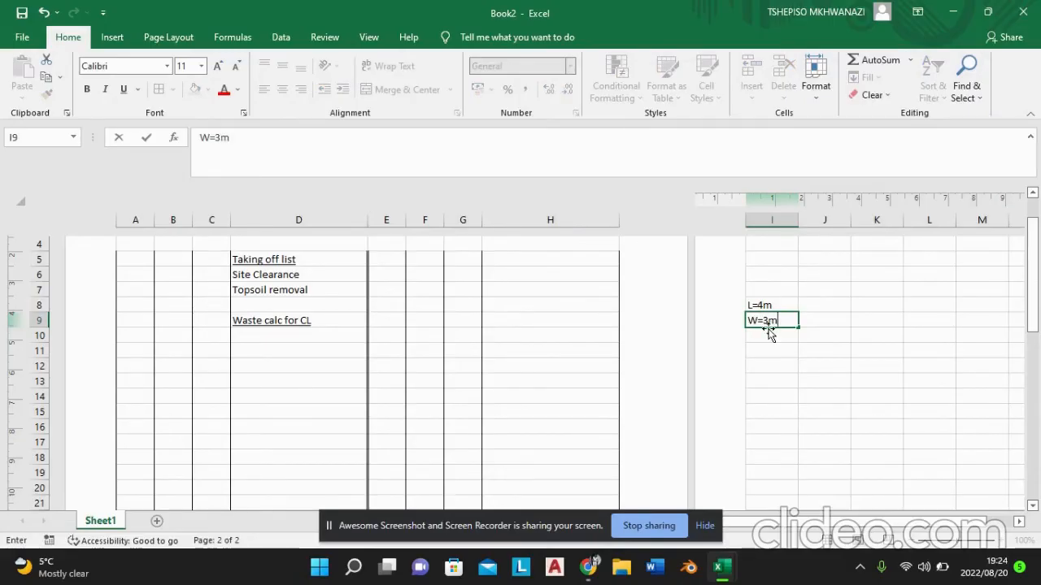
{"action": "left_click", "coordinate": [751, 342]}
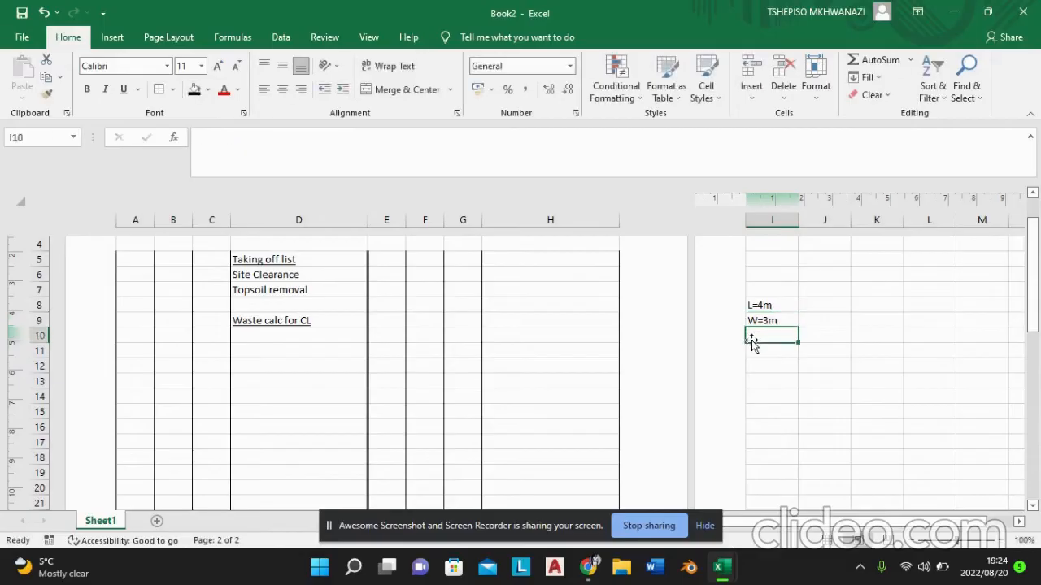
Step: Note the trench width as "Trench W=0,7m" in cell I10
{"action": "double_click", "coordinate": [757, 335]}
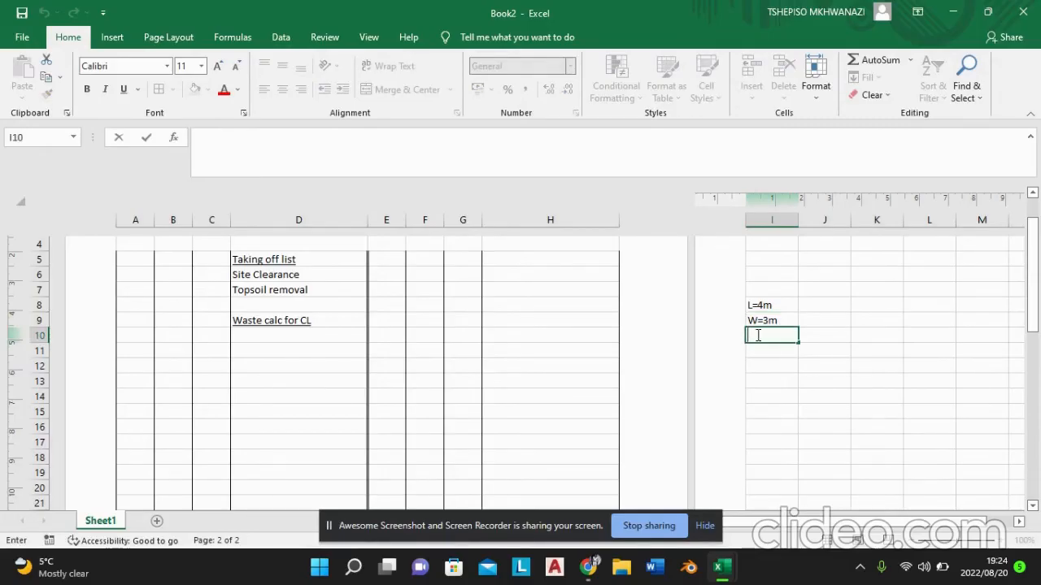
{"action": "type", "text": "Trench w"}
{"action": "key", "text": "BackSpace"}
{"action": "type", "text": "W"}
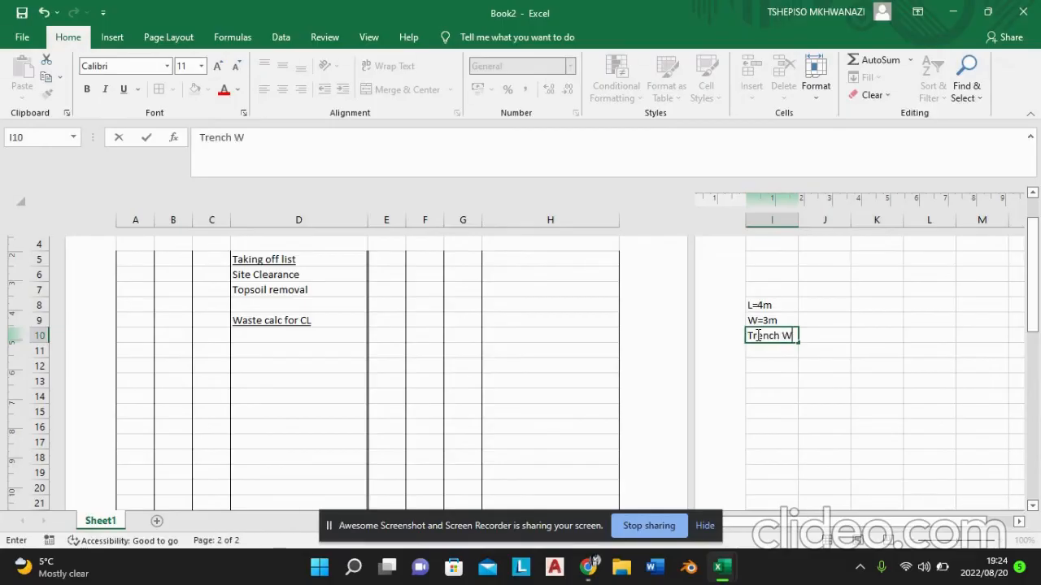
{"action": "type", "text": "+"}
{"action": "key", "text": "BackSpace"}
{"action": "type", "text": "="}
{"action": "type", "text": "0,7m"}
Step: Label the dimension rows under the waste calculation heading with "L" in cell C10 and "W" in cell C11
{"action": "left_click", "coordinate": [276, 336]}
{"action": "double_click", "coordinate": [276, 336]}
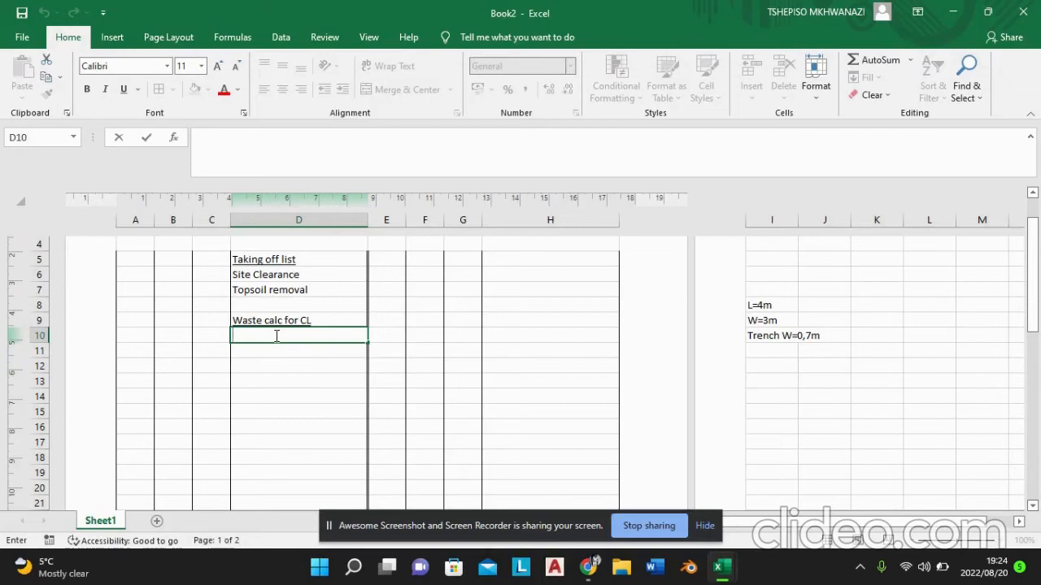
{"action": "left_click", "coordinate": [217, 339]}
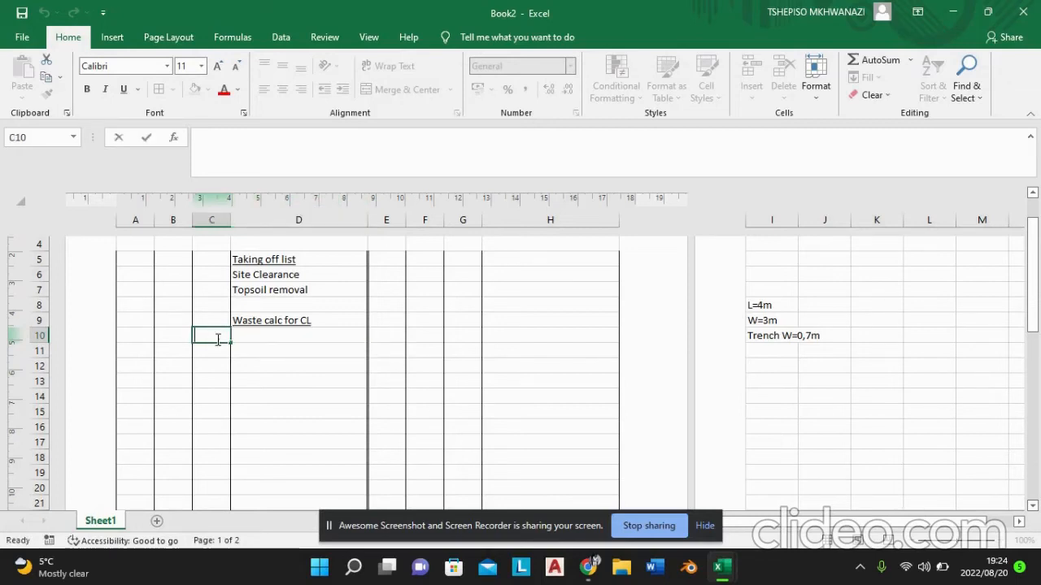
{"action": "type", "text": "L"}
{"action": "left_click", "coordinate": [212, 351]}
{"action": "double_click", "coordinate": [213, 352]}
{"action": "type", "text": "W"}
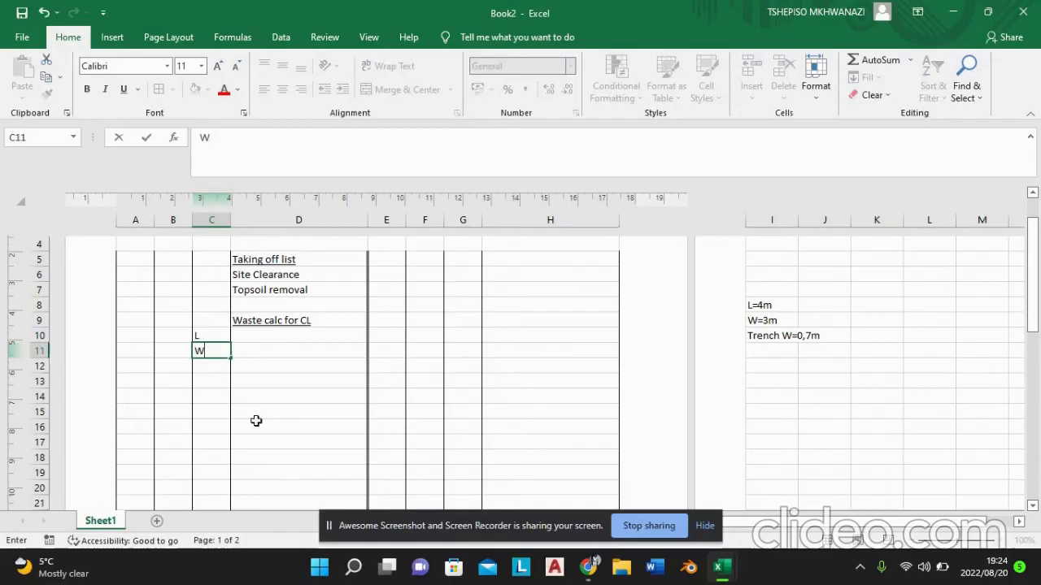
Step: Enter the length 4000 in cell D10 beside the "L" label
{"action": "left_click", "coordinate": [303, 334]}
{"action": "double_click", "coordinate": [304, 334]}
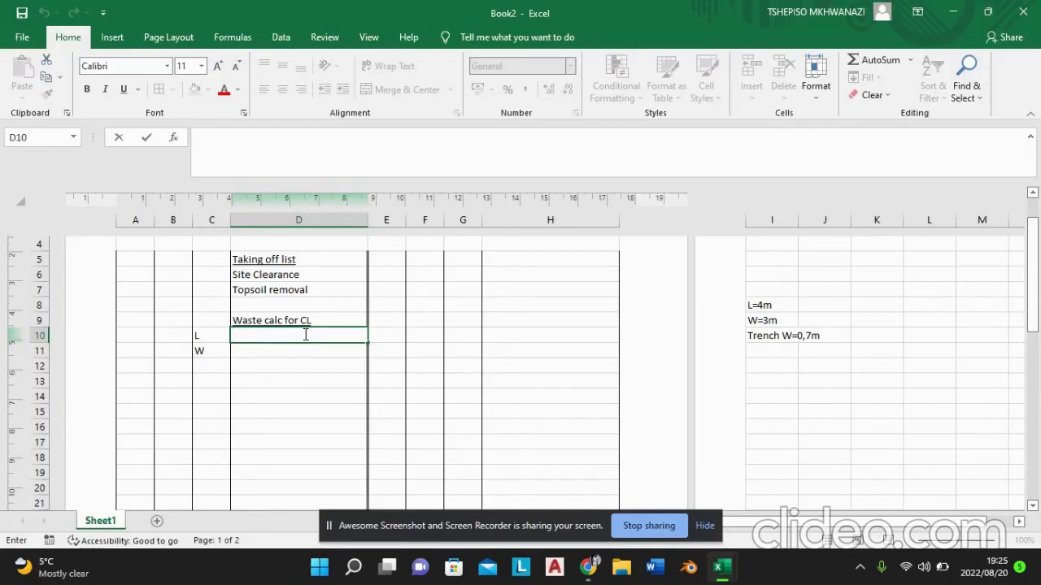
{"action": "type", "text": "$"}
{"action": "key", "text": "BackSpace"}
{"action": "type", "text": "4000"}
{"action": "left_click", "coordinate": [298, 355]}
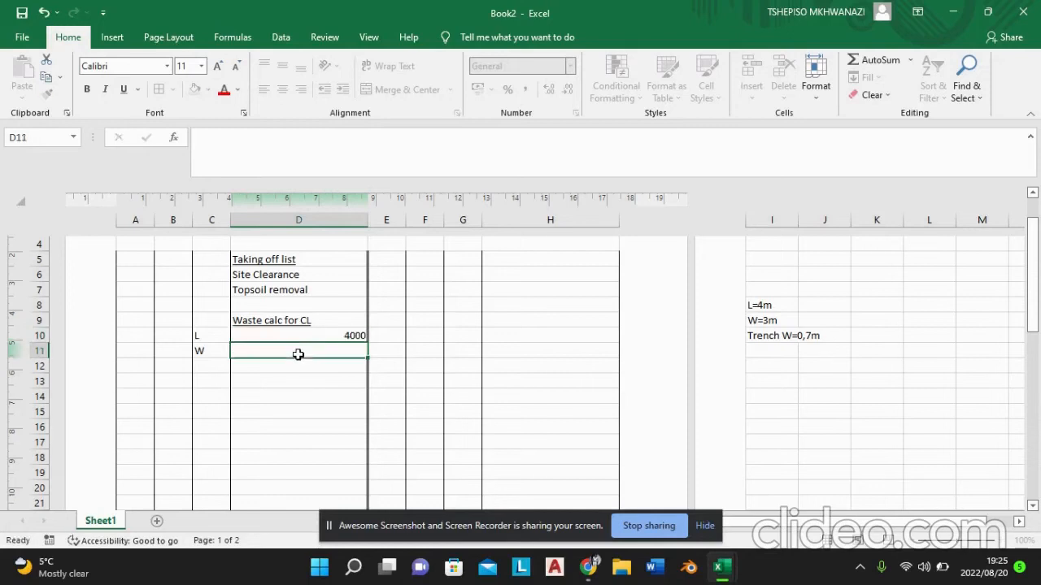
Step: Enter the width 3000 in cell D11 beside the "W" label
{"action": "double_click", "coordinate": [299, 355]}
{"action": "type", "text": "3000"}
{"action": "key", "text": "Return"}
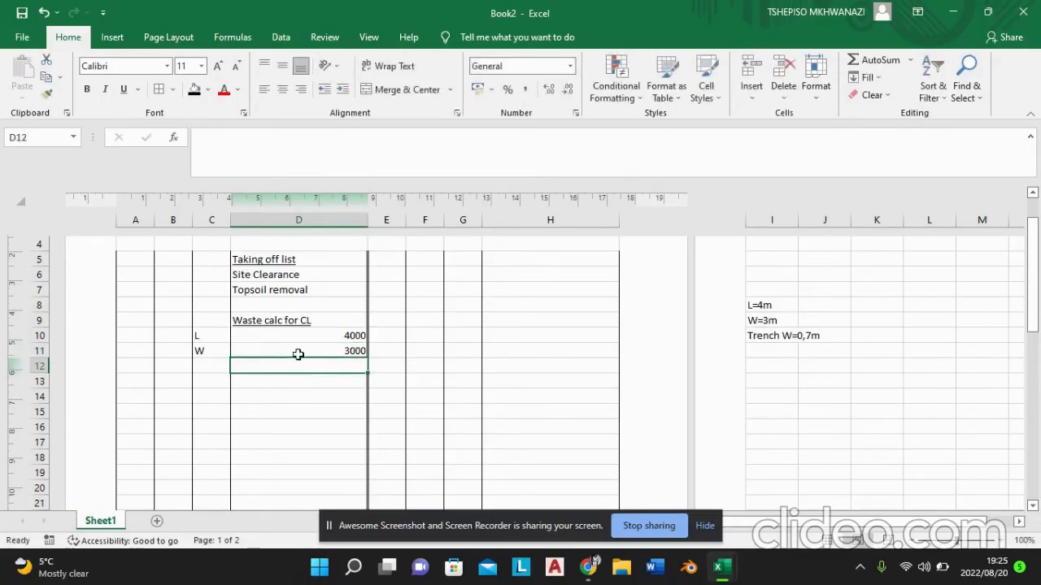
Step: Add the length and width in cell D12 with a SUM formula of D10 and D11
{"action": "double_click", "coordinate": [296, 364]}
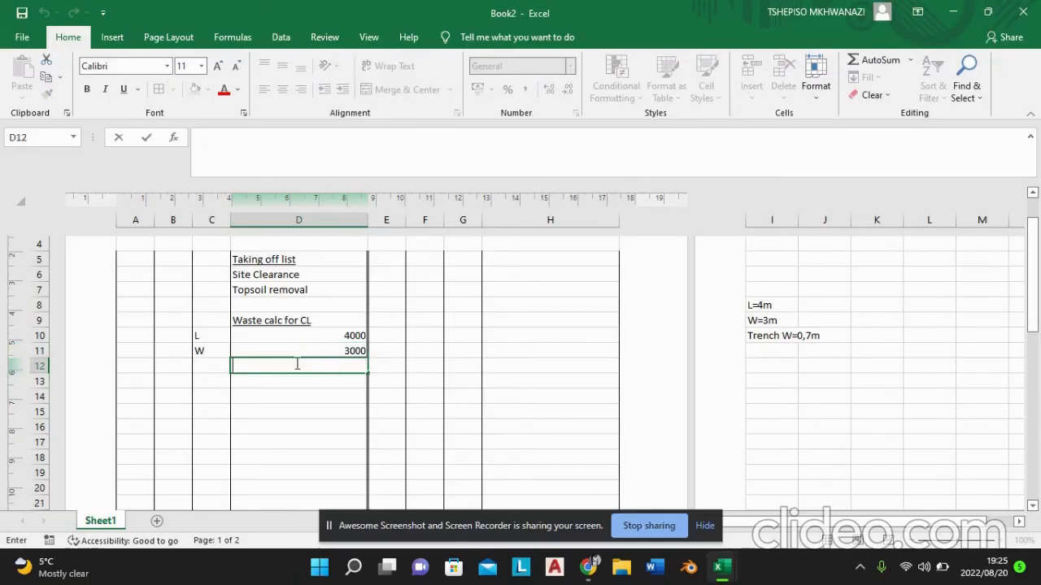
{"action": "type", "text": "="}
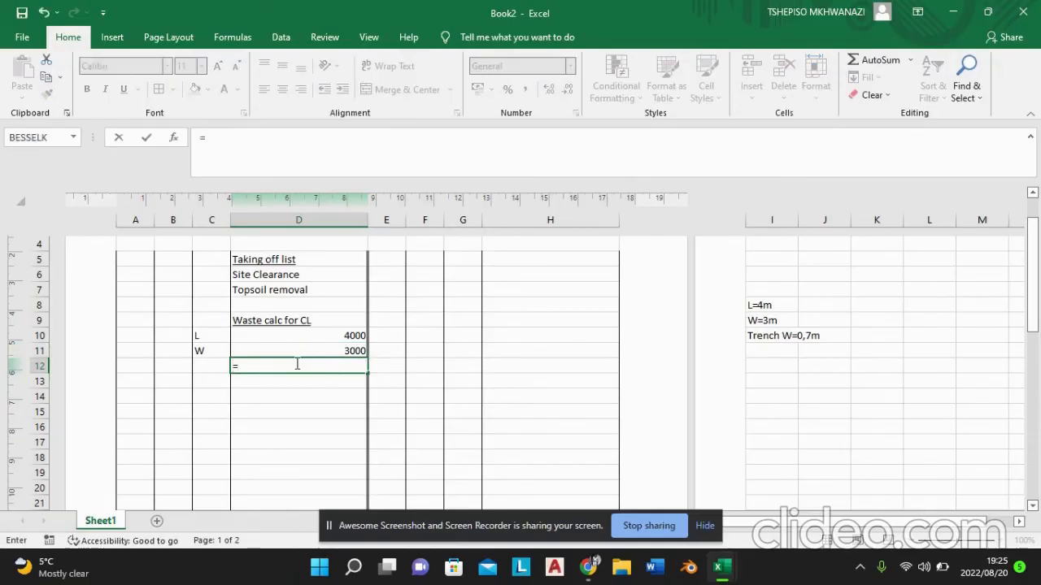
{"action": "type", "text": "sum"}
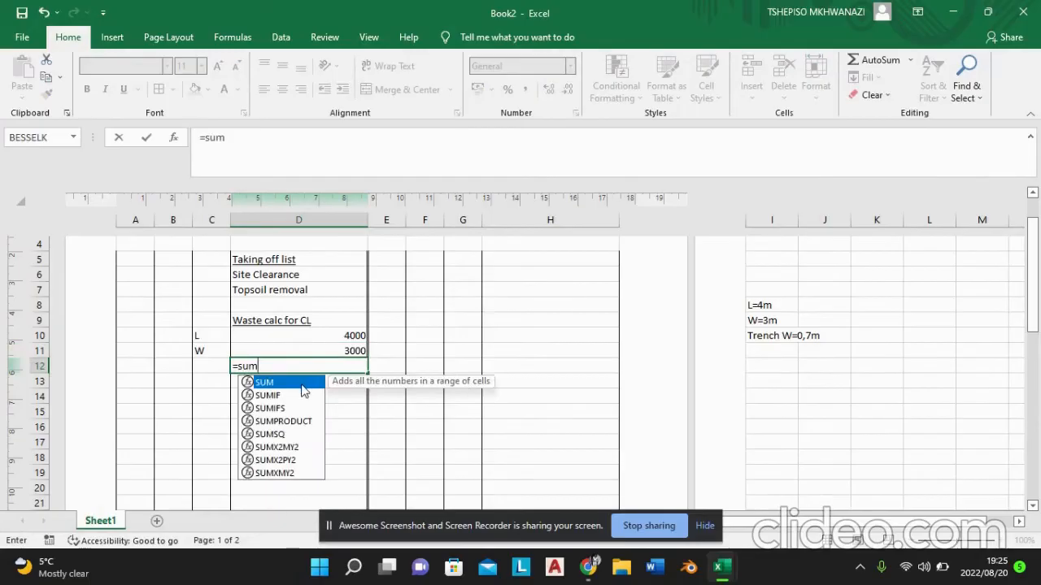
{"action": "key", "text": "Tab"}
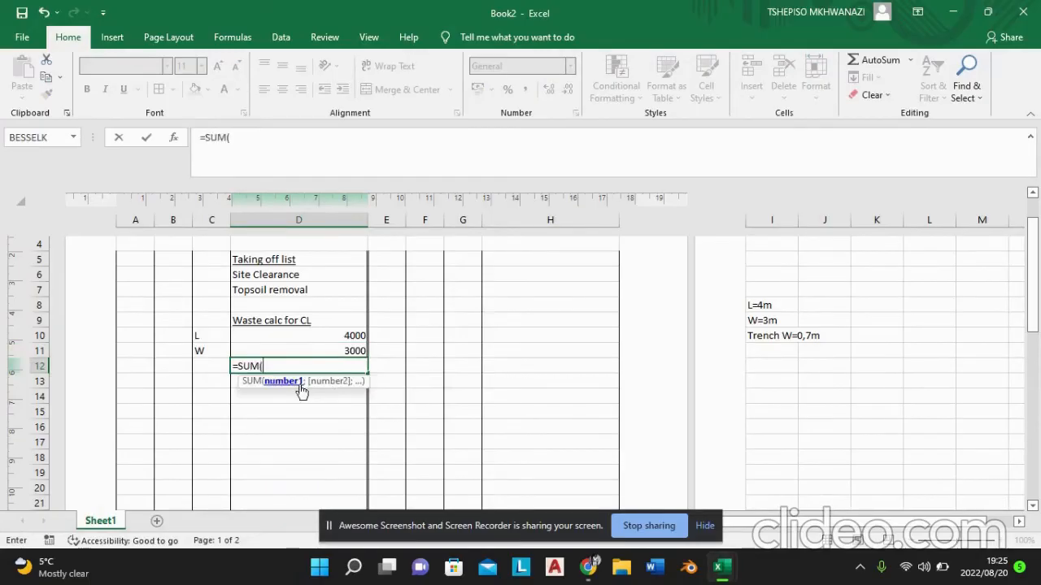
{"action": "left_click", "coordinate": [358, 336]}
{"action": "type", "text": ";"}
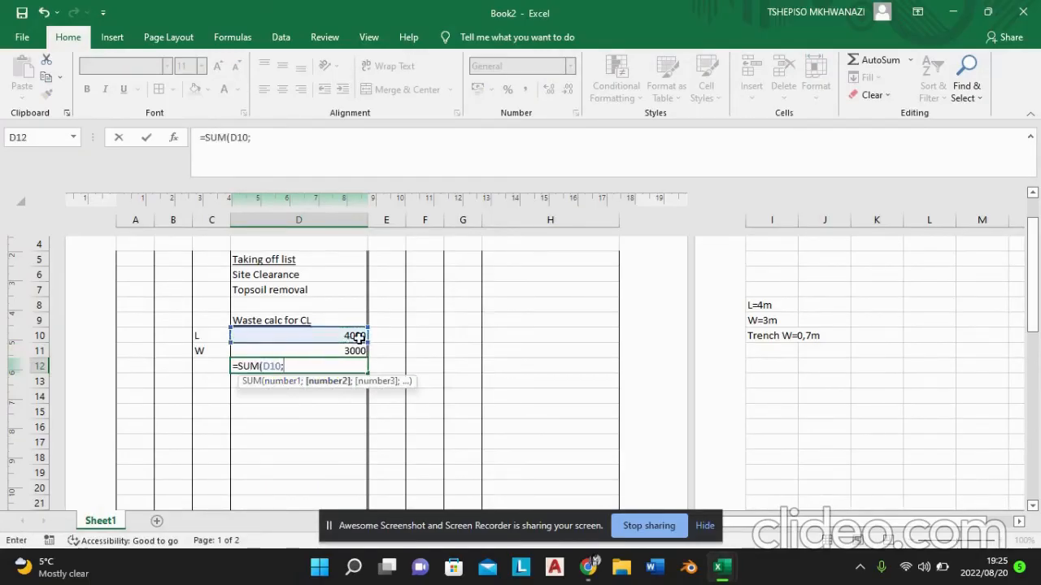
{"action": "left_click", "coordinate": [357, 349]}
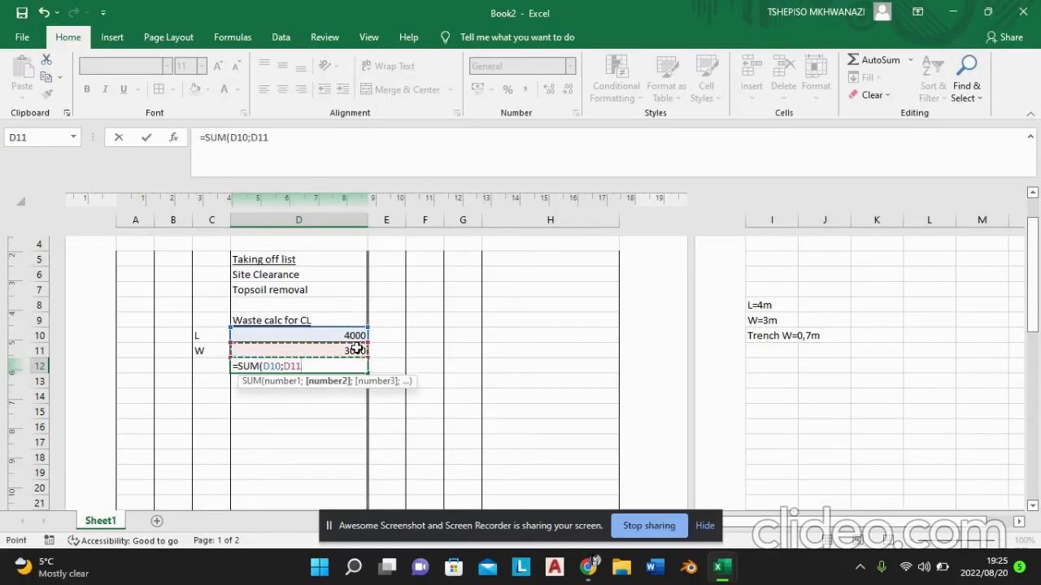
{"action": "key", "text": "Return"}
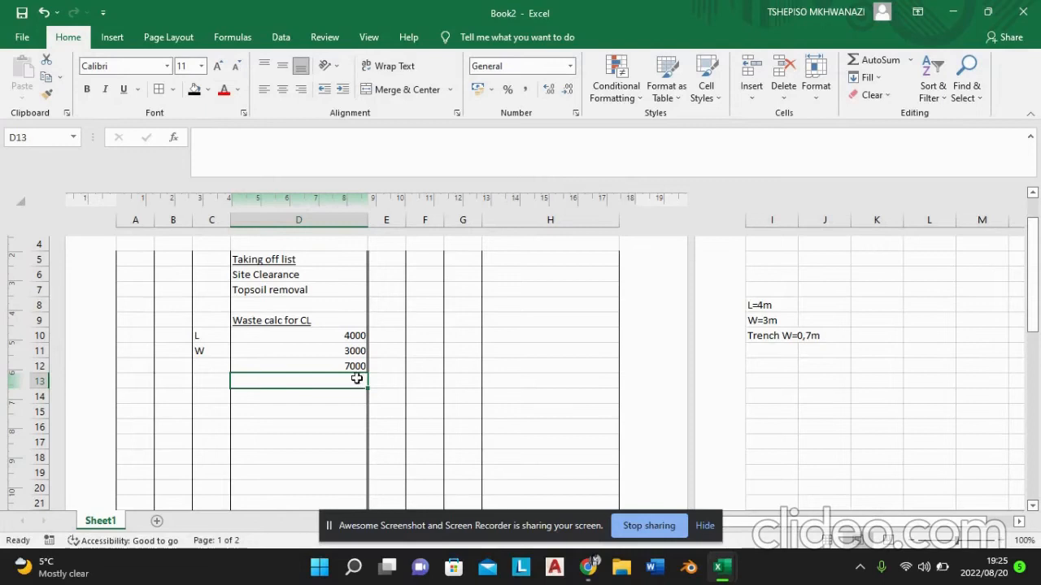
Step: Multiply the sum in D12 by 2 using a PRODUCT formula in cell D13
{"action": "double_click", "coordinate": [355, 382]}
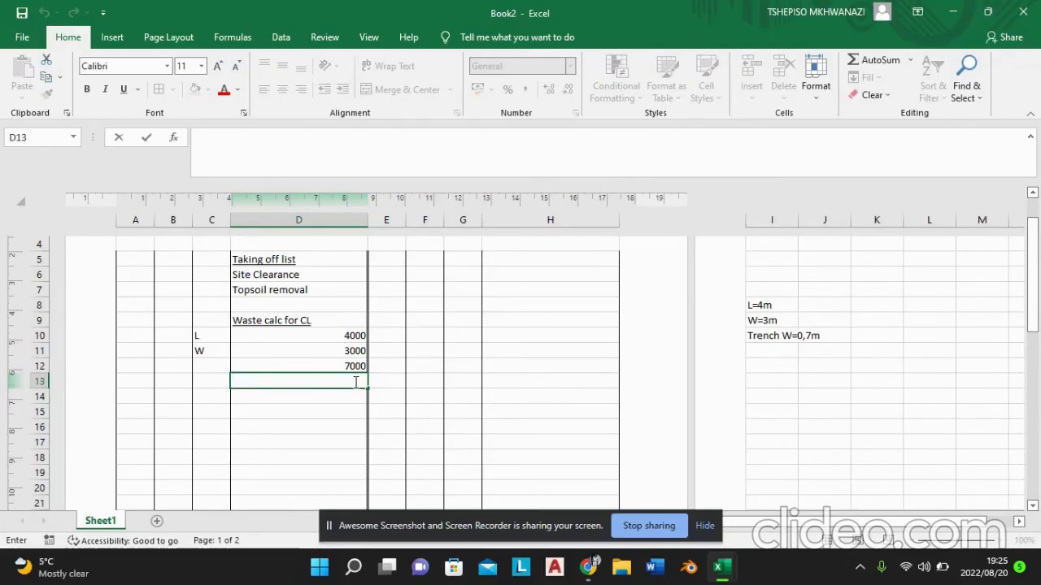
{"action": "type", "text": "="}
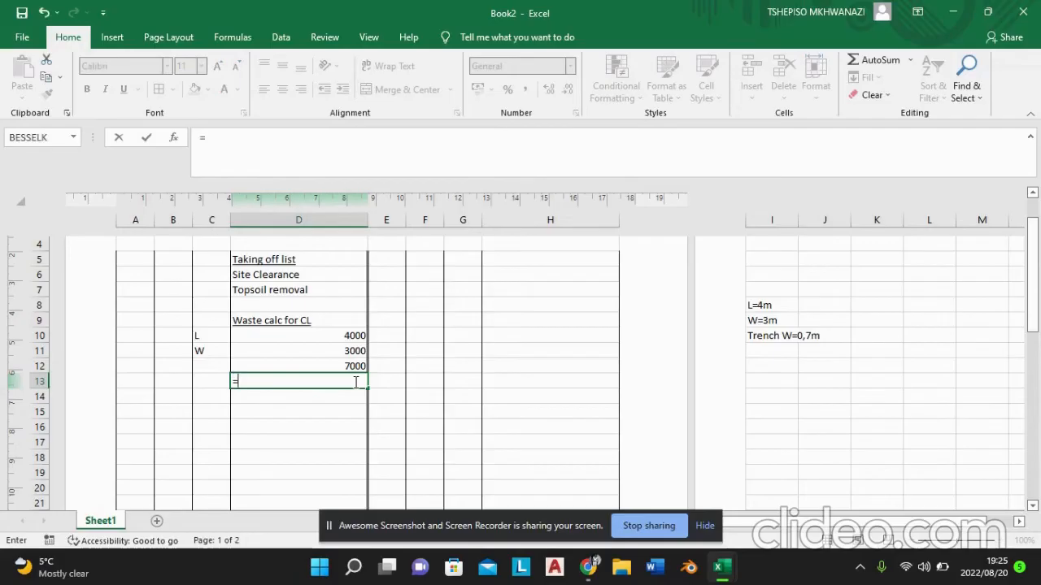
{"action": "type", "text": "product"}
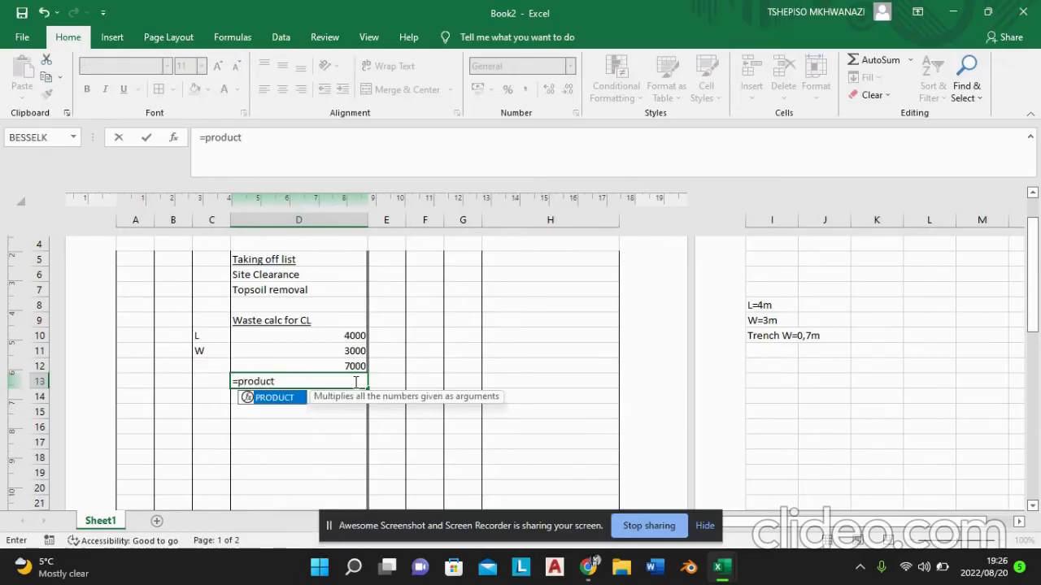
{"action": "double_click", "coordinate": [299, 399]}
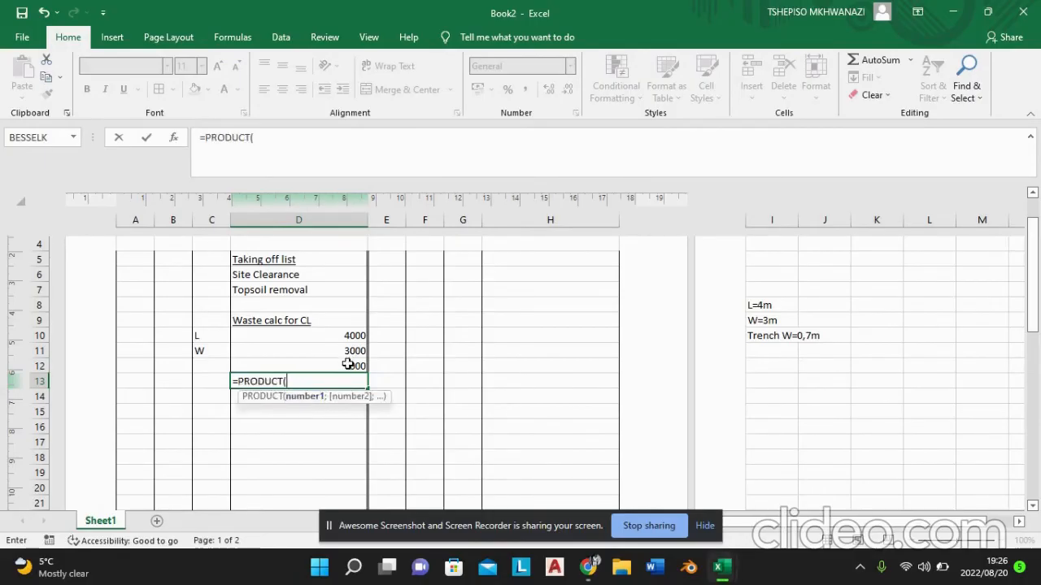
{"action": "left_click", "coordinate": [348, 364]}
{"action": "type", "text": ";2"}
{"action": "key", "text": "Return"}
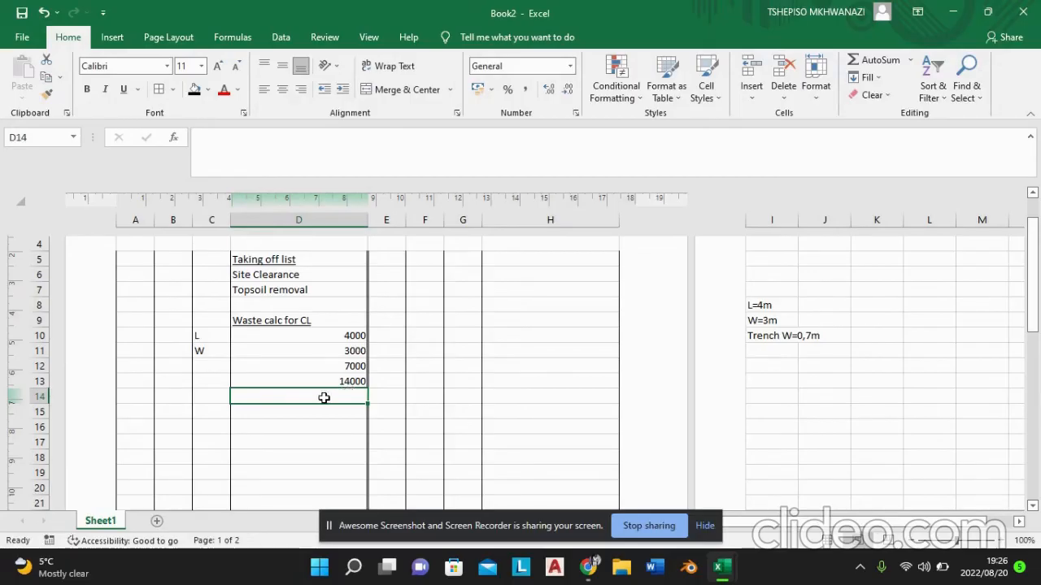
Step: Enter the label "less corners" in cell D14 below the doubled total
{"action": "double_click", "coordinate": [325, 398]}
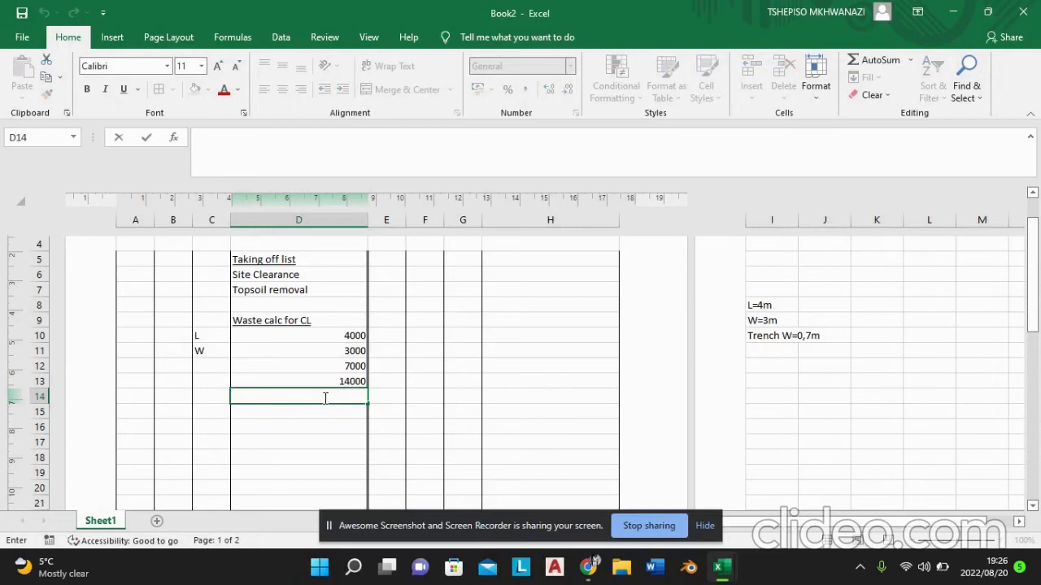
{"action": "type", "text": "less"}
{"action": "type", "text": "corn"}
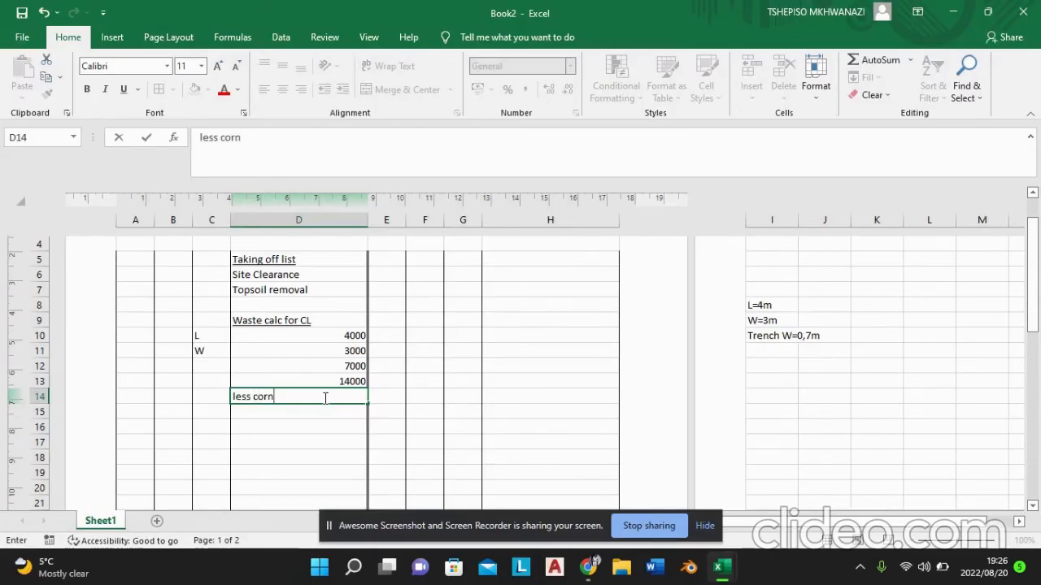
{"action": "type", "text": "ers"}
{"action": "left_click", "coordinate": [321, 419]}
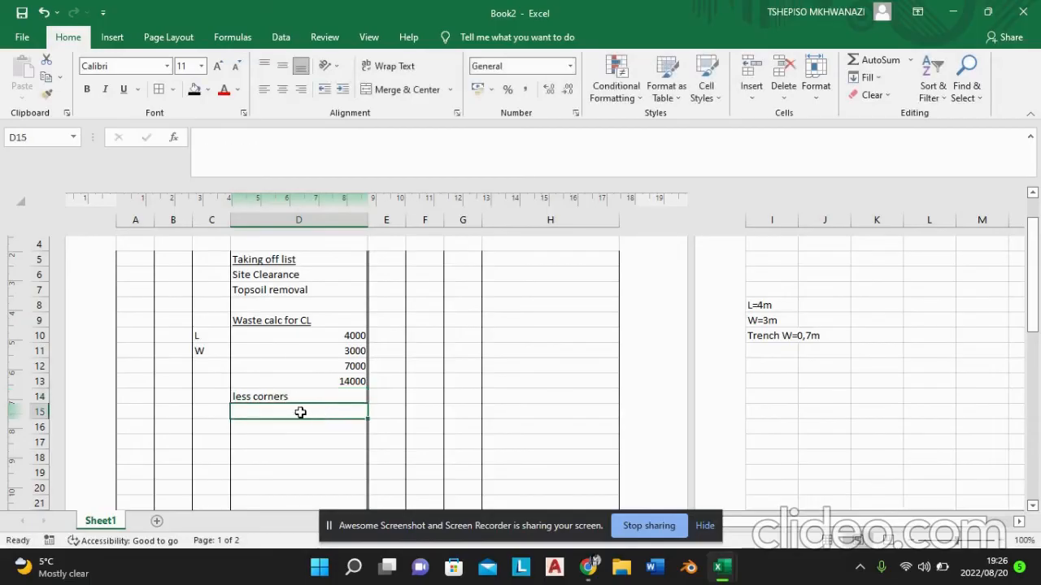
Step: Start the corner deduction in cell D15 with 4 followed by a multiplication sign (×) inserted as a symbol
{"action": "double_click", "coordinate": [300, 413]}
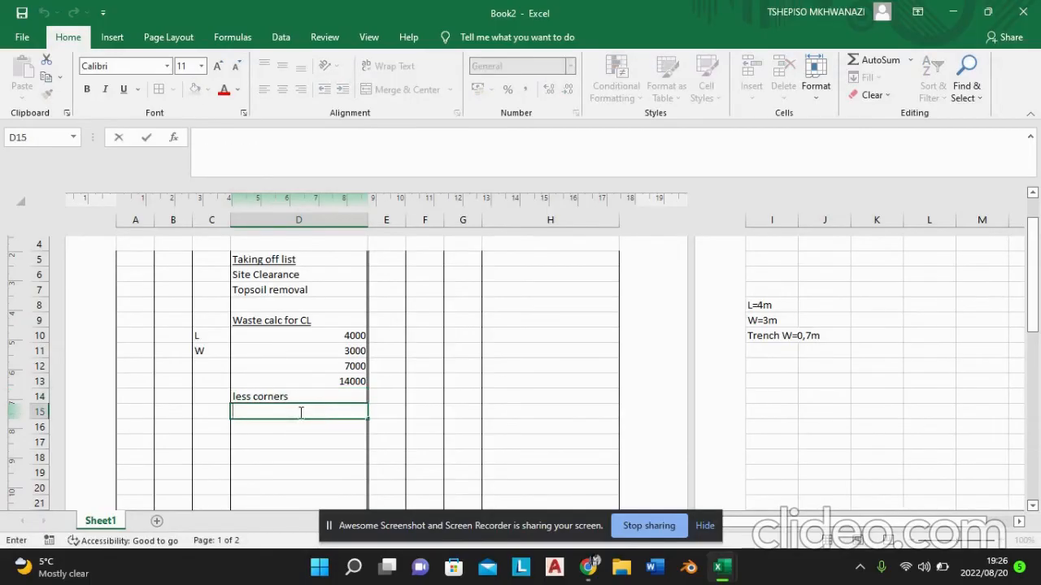
{"action": "type", "text": "4*"}
{"action": "key", "text": "BackSpace"}
{"action": "left_click", "coordinate": [113, 41]}
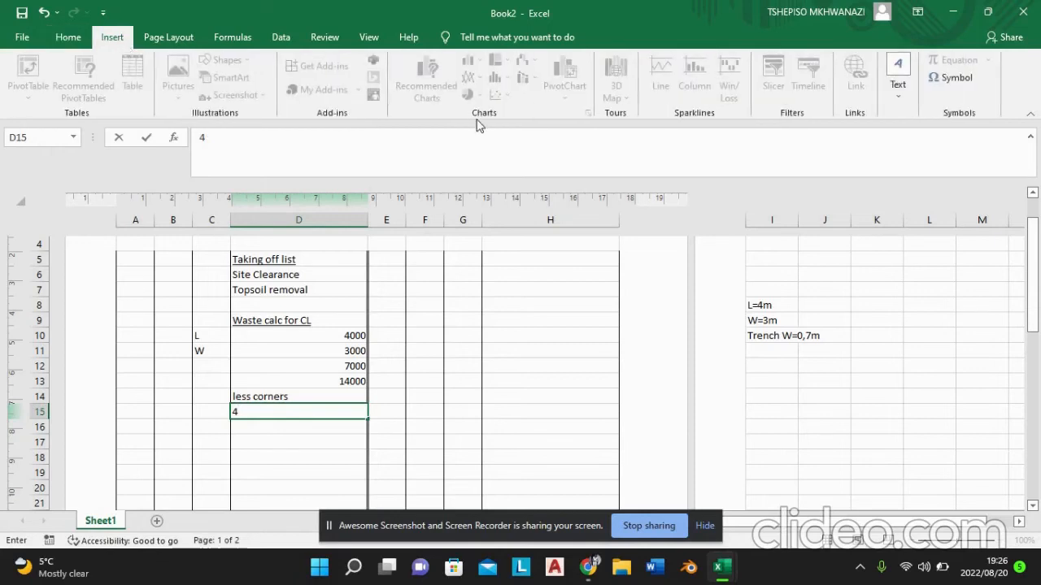
{"action": "left_click", "coordinate": [933, 79]}
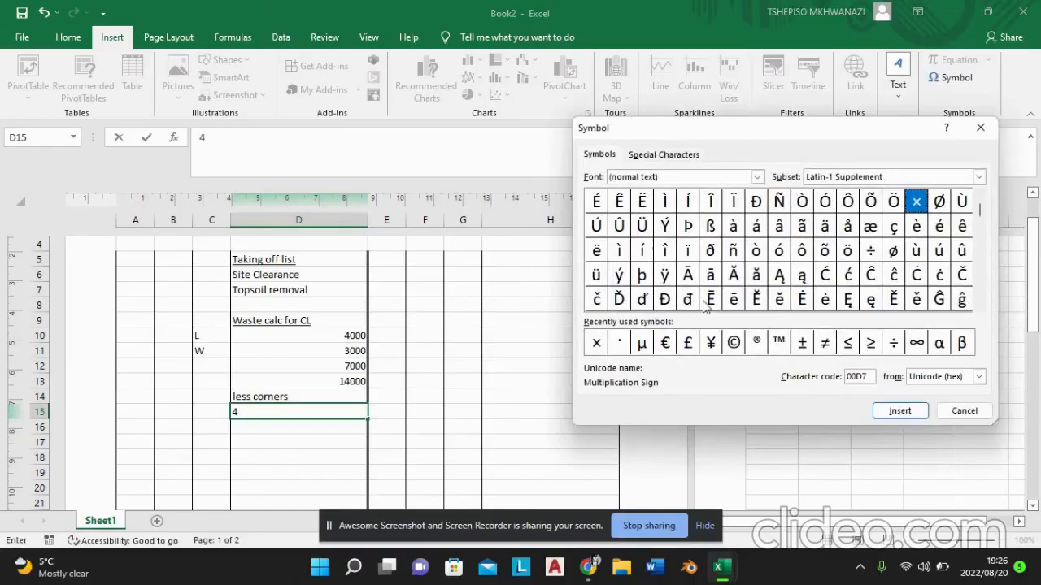
{"action": "left_click", "coordinate": [598, 343]}
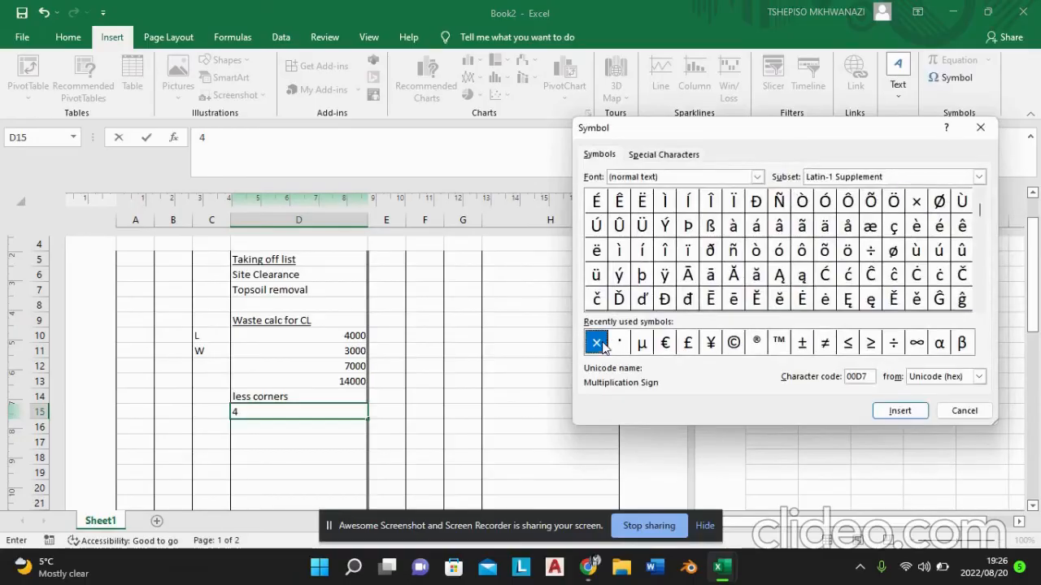
{"action": "left_click", "coordinate": [901, 411]}
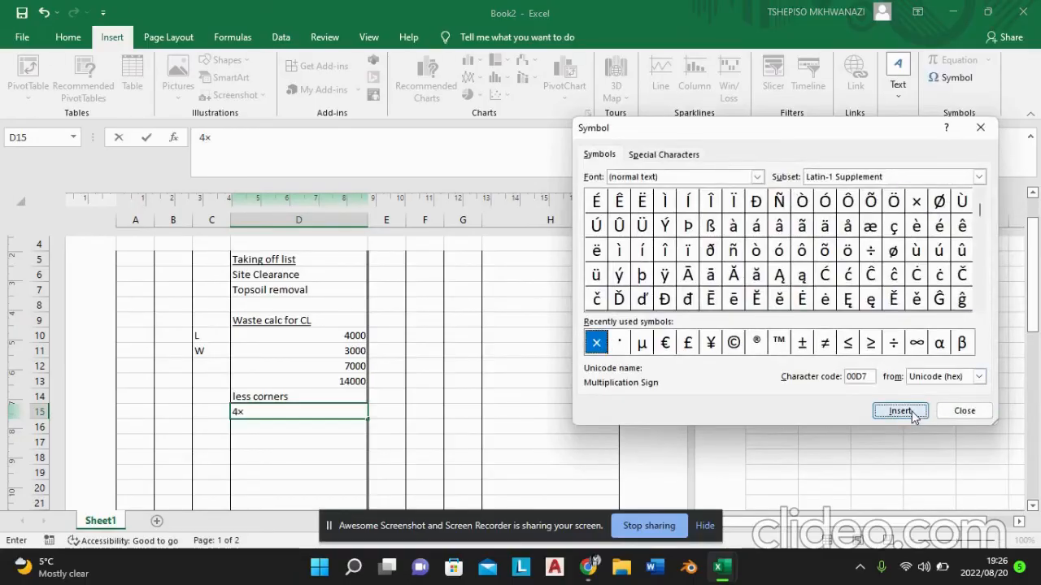
{"action": "left_click", "coordinate": [963, 411]}
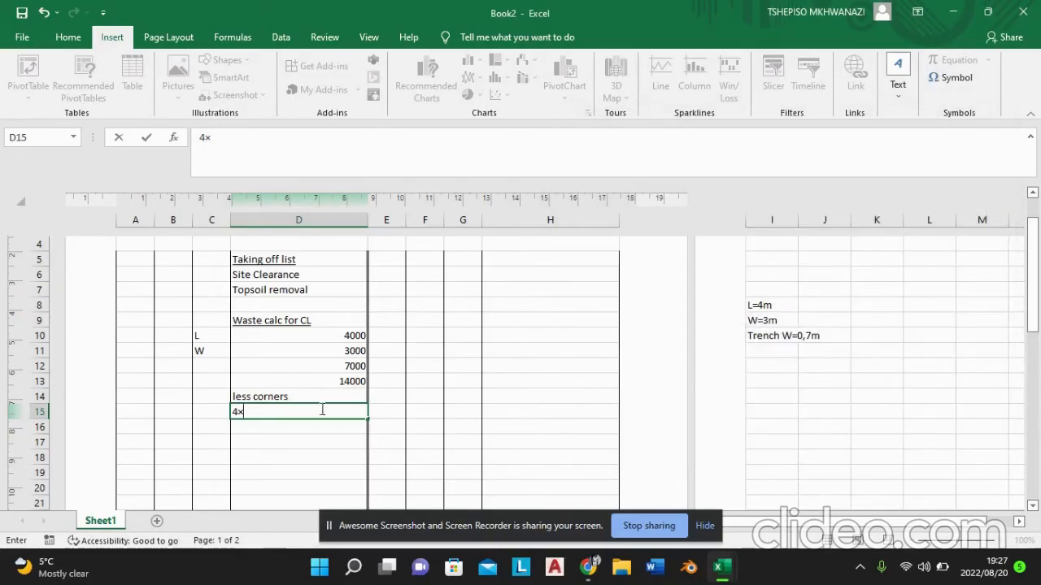
Step: Extend the corner deduction in D15 to read "4×2×0,5×700=", reusing the copied multiplication sign
{"action": "left_click_drag", "start_coordinate": [244, 413], "coordinate": [239, 412]}
{"action": "type", "text": "2×0,5×"}
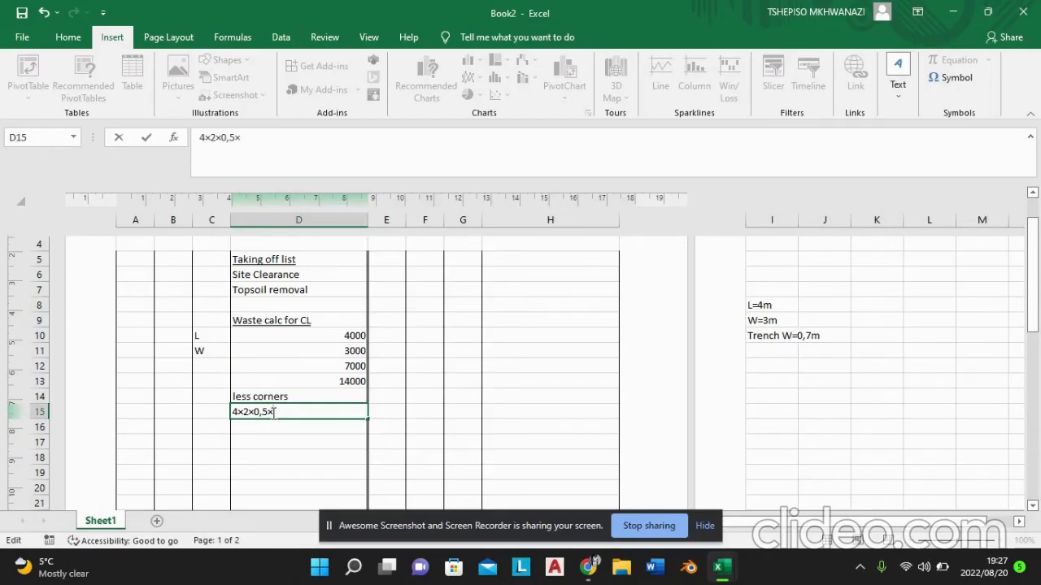
{"action": "type", "text": "700="}
Step: Calculate the corner deduction in cell H12 with a PRODUCT formula of 4, 2, 0,5 and 700
{"action": "left_click", "coordinate": [500, 366]}
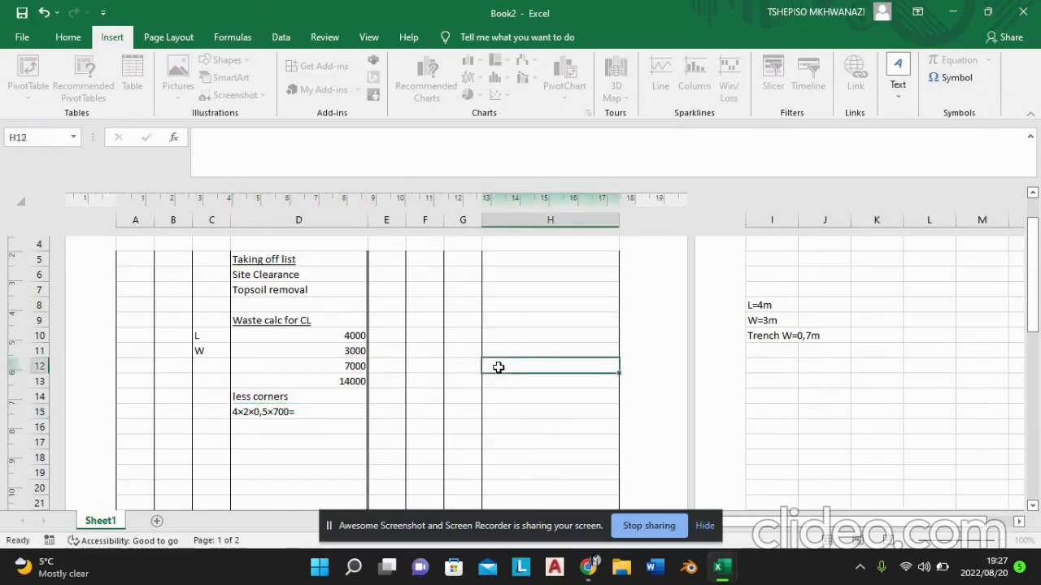
{"action": "type", "text": "="}
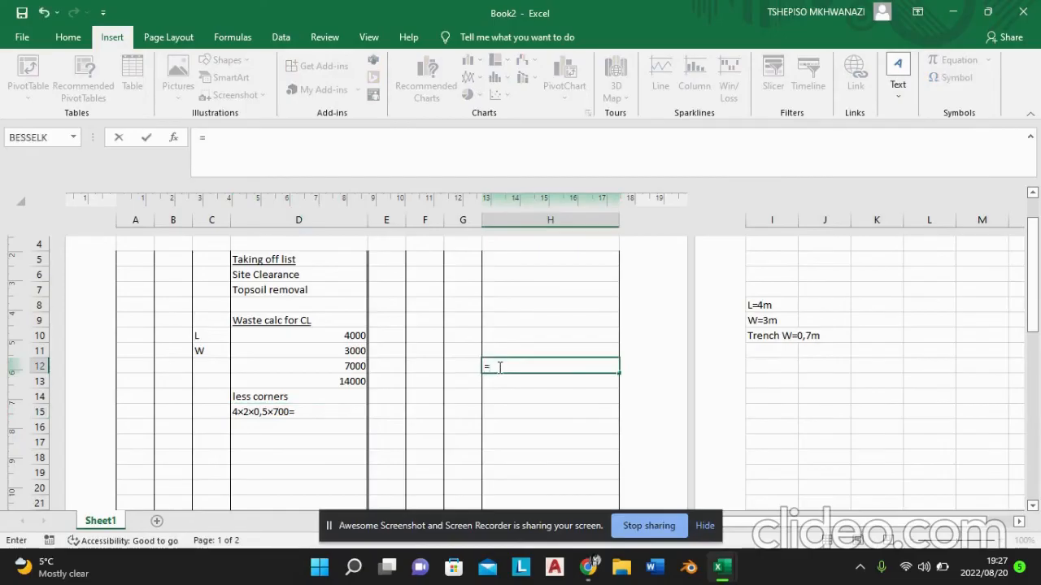
{"action": "type", "text": "p"}
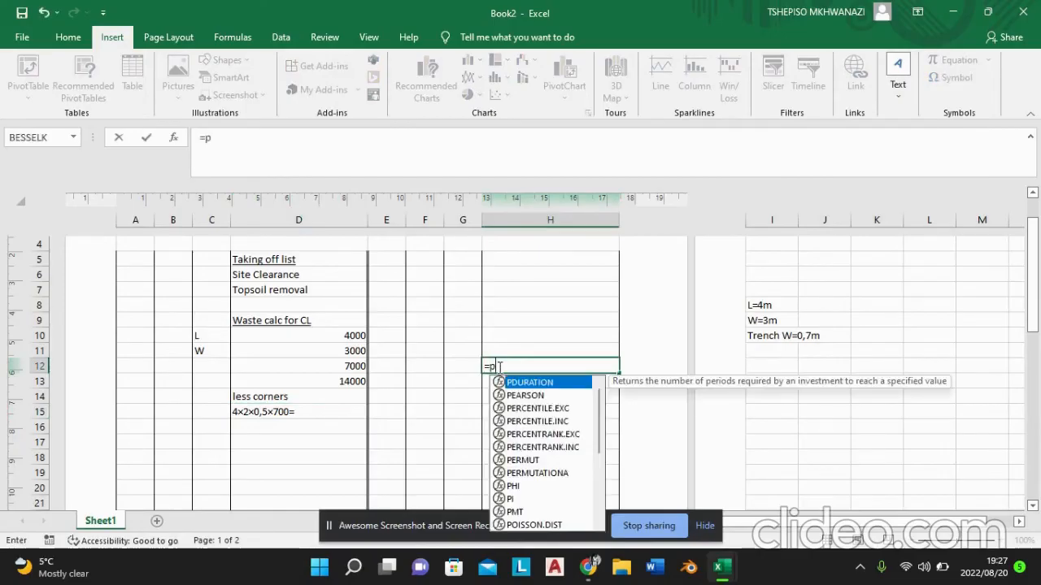
{"action": "type", "text": "rod"}
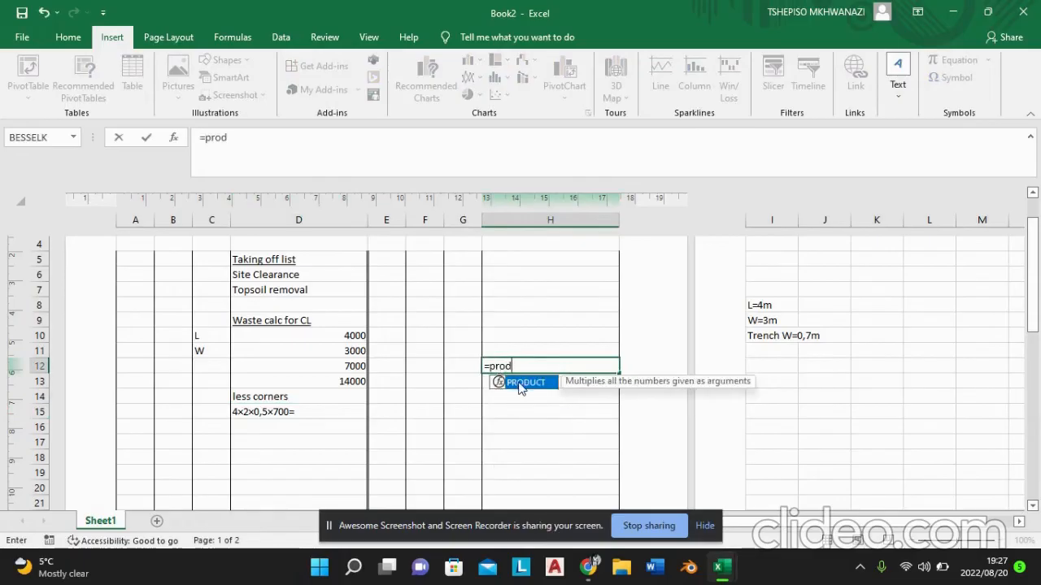
{"action": "double_click", "coordinate": [509, 382]}
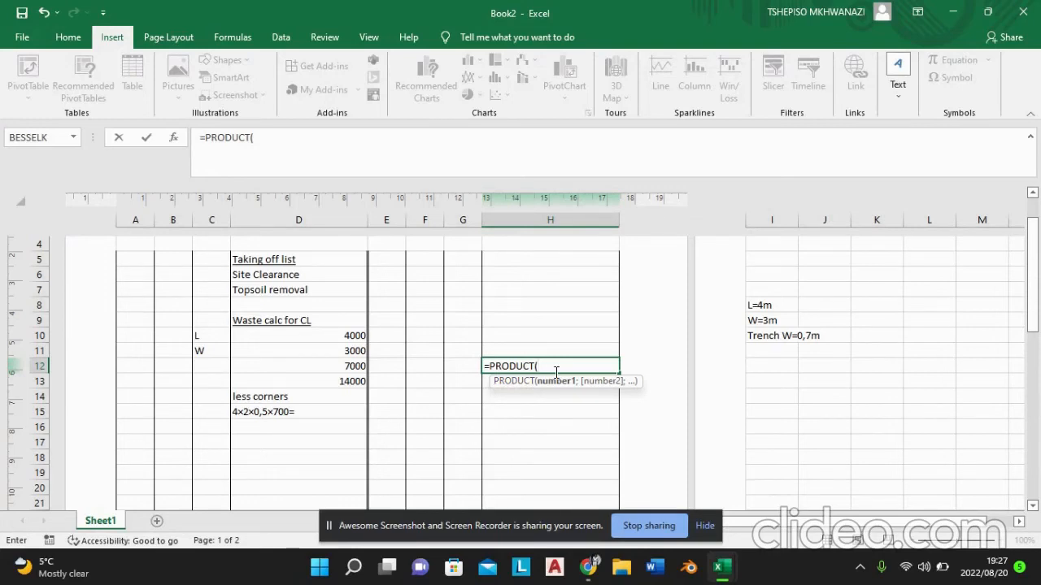
{"action": "type", "text": "4;"}
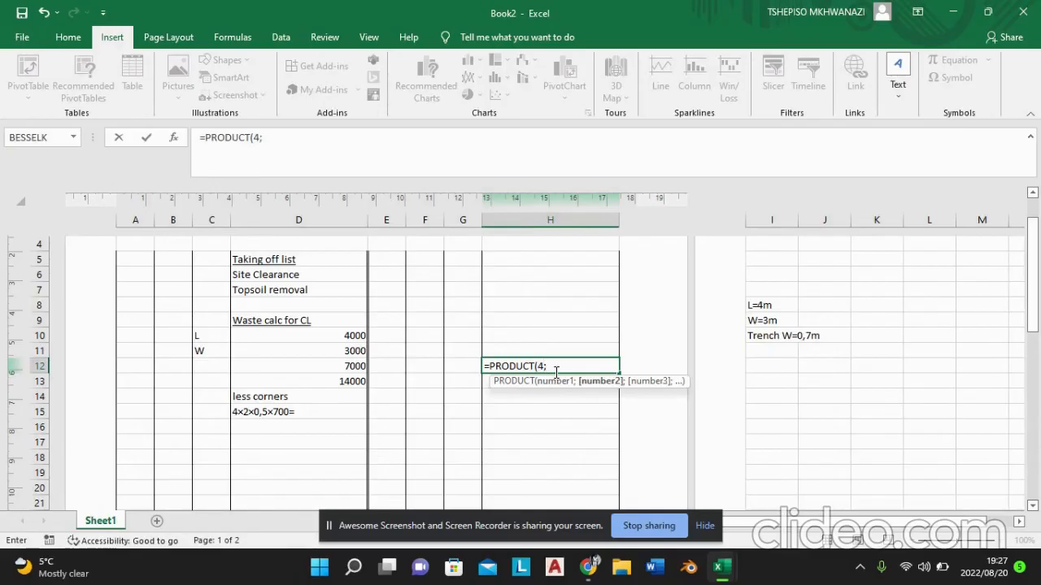
{"action": "type", "text": "2;0,"}
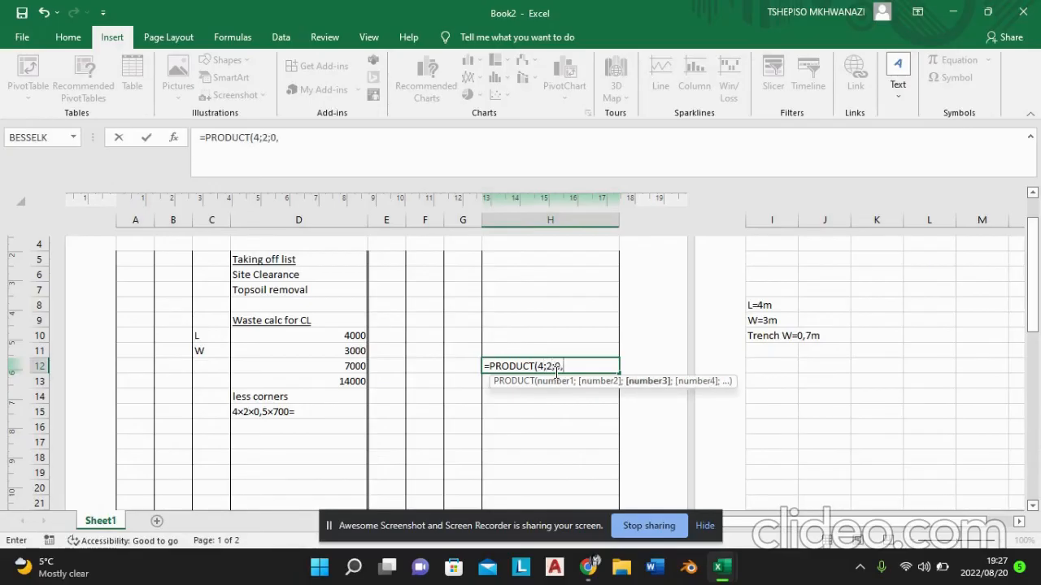
{"action": "type", "text": "5;"}
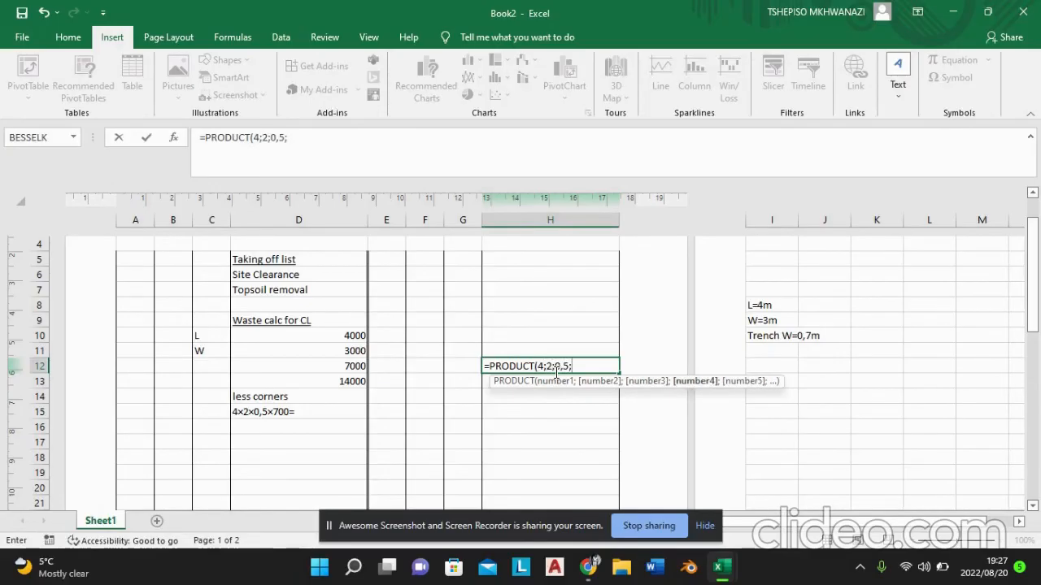
{"action": "type", "text": "700"}
{"action": "key", "text": "Return"}
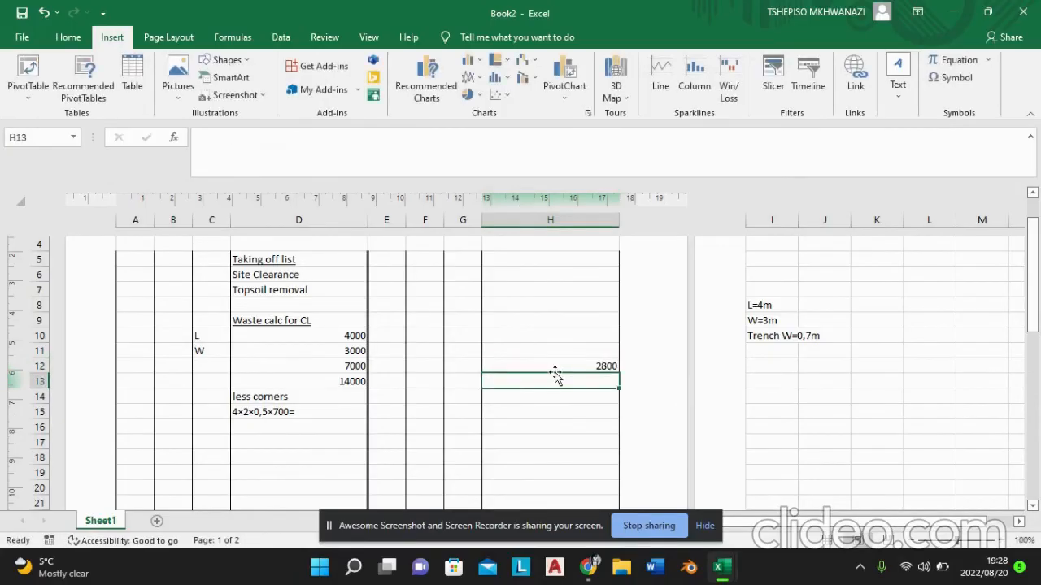
Step: Append the result "2800 mm" to the corner deduction text in cell D15
{"action": "double_click", "coordinate": [317, 411]}
{"action": "type", "text": "2"}
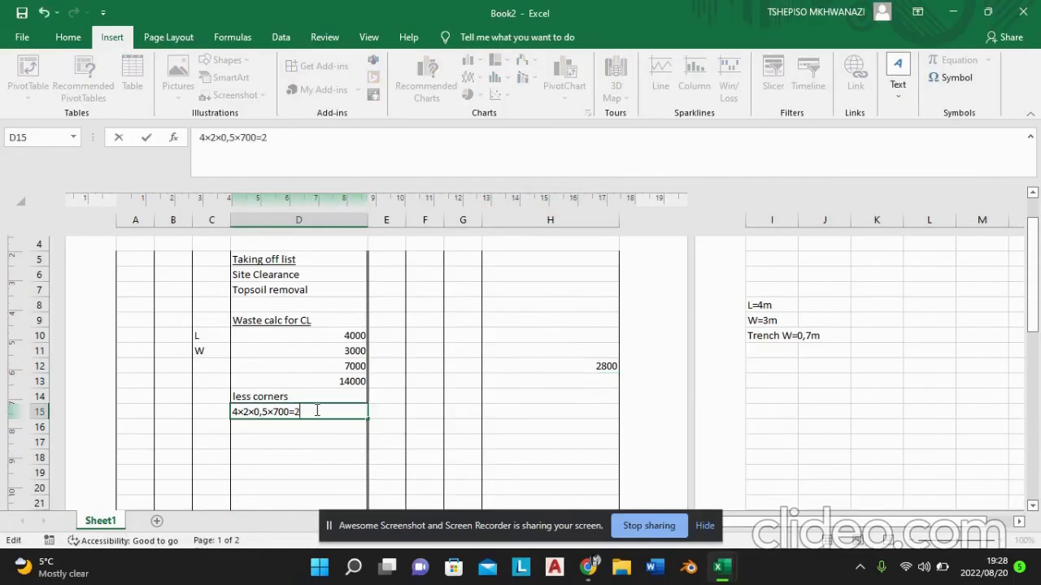
{"action": "type", "text": "800 mm"}
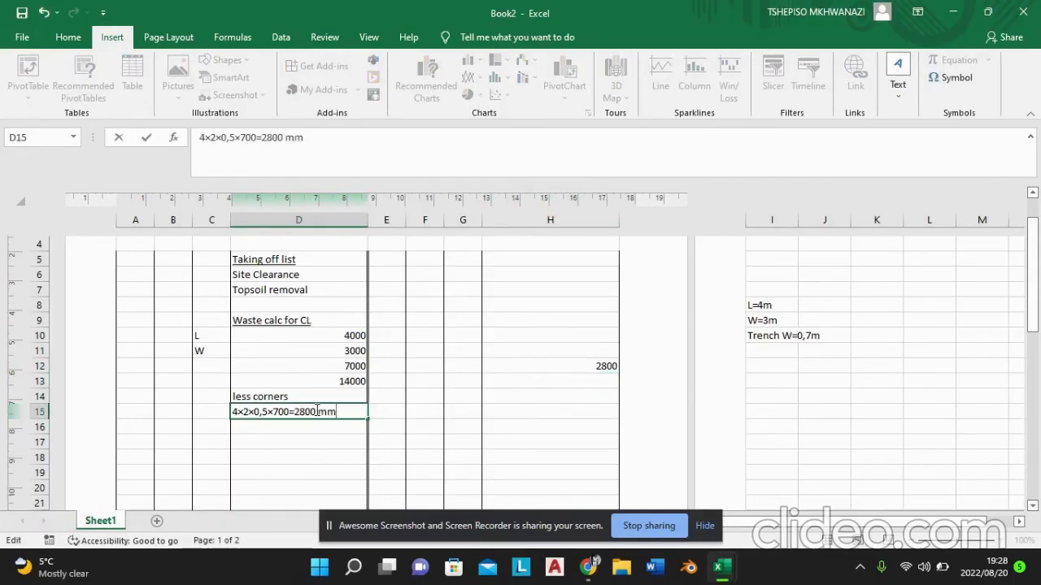
Step: Enter the centre line label "CL=" in cell D16 below the corner deduction
{"action": "left_click", "coordinate": [315, 426]}
{"action": "double_click", "coordinate": [315, 426]}
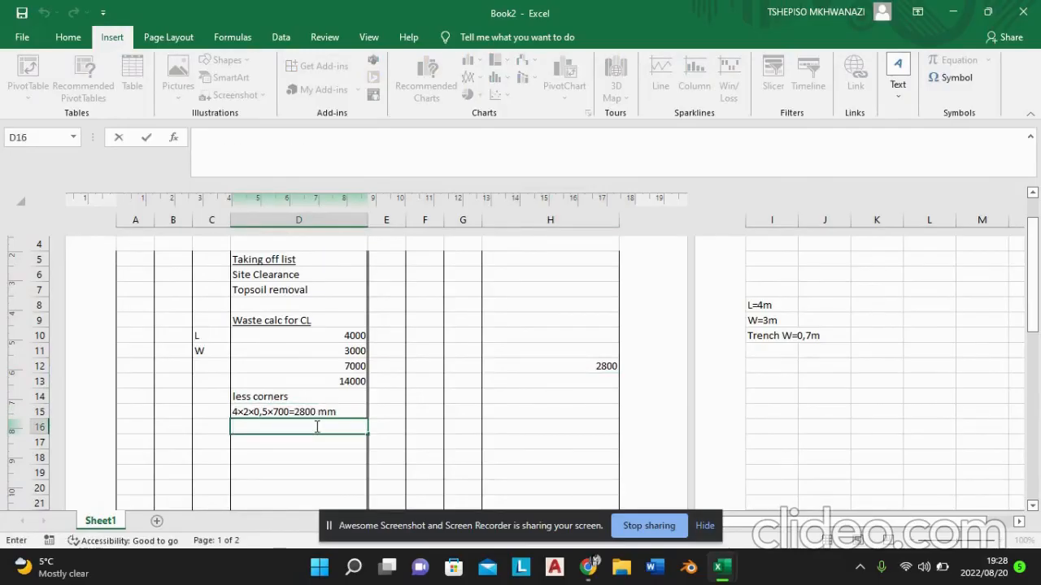
{"action": "type", "text": "CL="}
Step: Subtract the corner deduction from the doubled total in cell H13 with the formula =SUM(D13;-H12)
{"action": "double_click", "coordinate": [544, 380]}
{"action": "type", "text": "Su"}
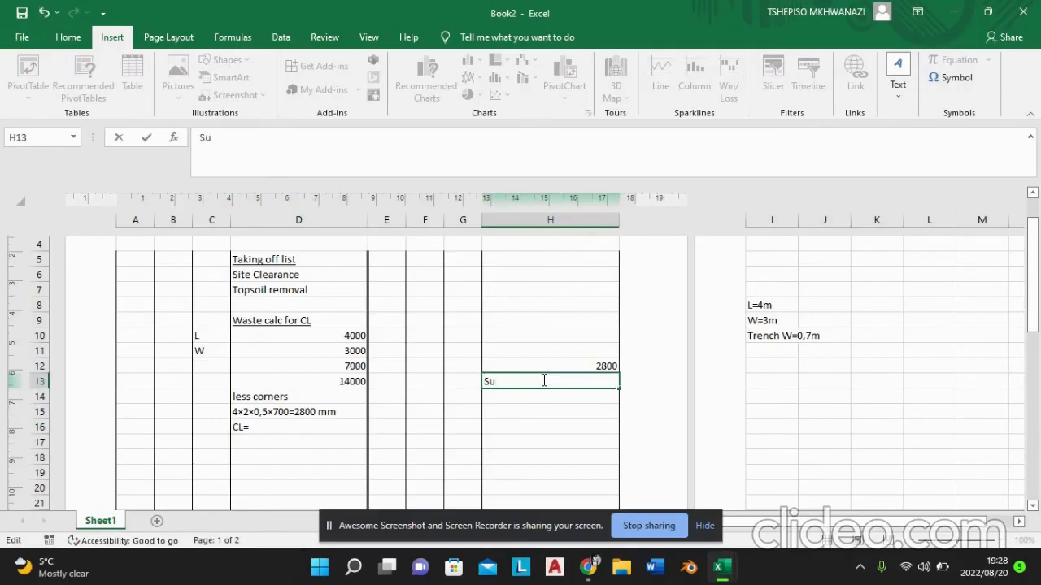
{"action": "key", "text": "BackSpace"}
{"action": "key", "text": "BackSpace"}
{"action": "type", "text": "="}
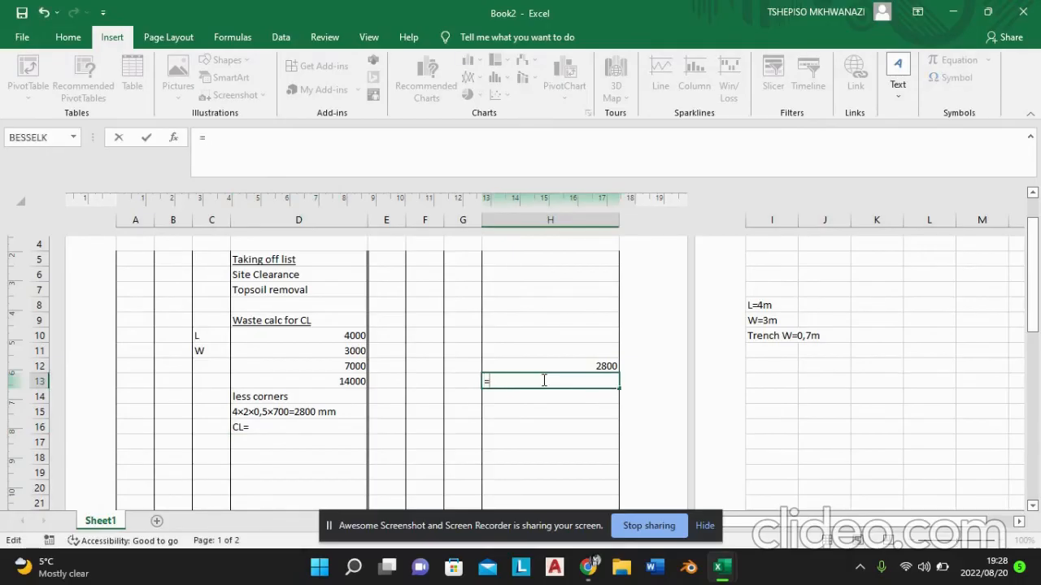
{"action": "type", "text": "sum"}
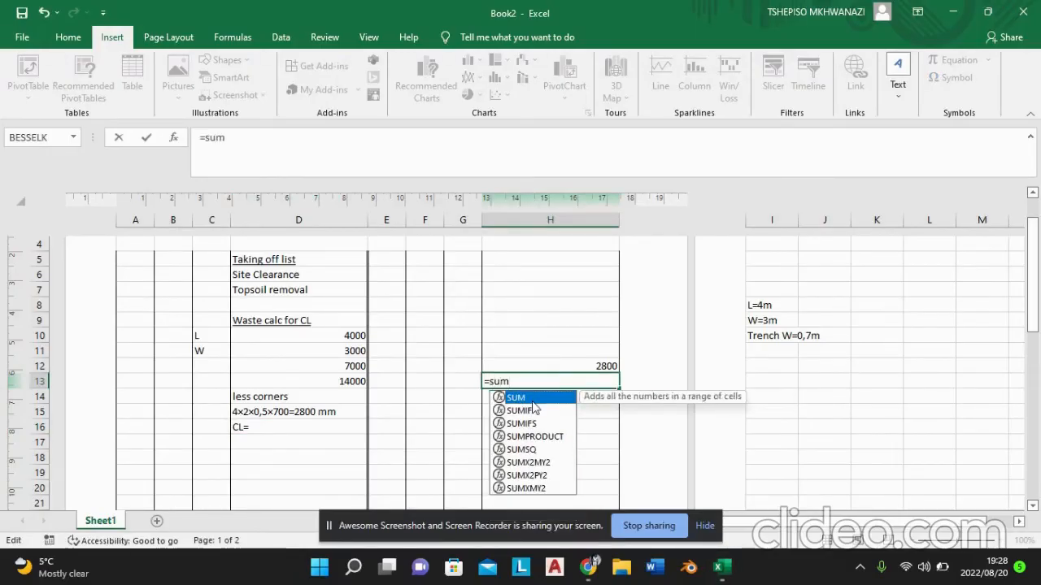
{"action": "key", "text": "Tab"}
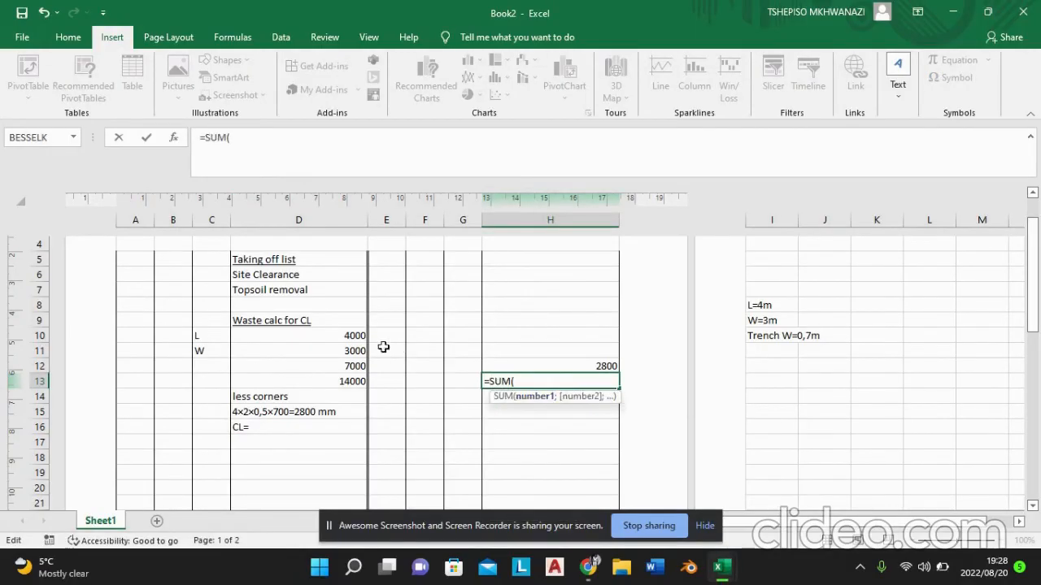
{"action": "left_click", "coordinate": [355, 383]}
{"action": "type", "text": ";-"}
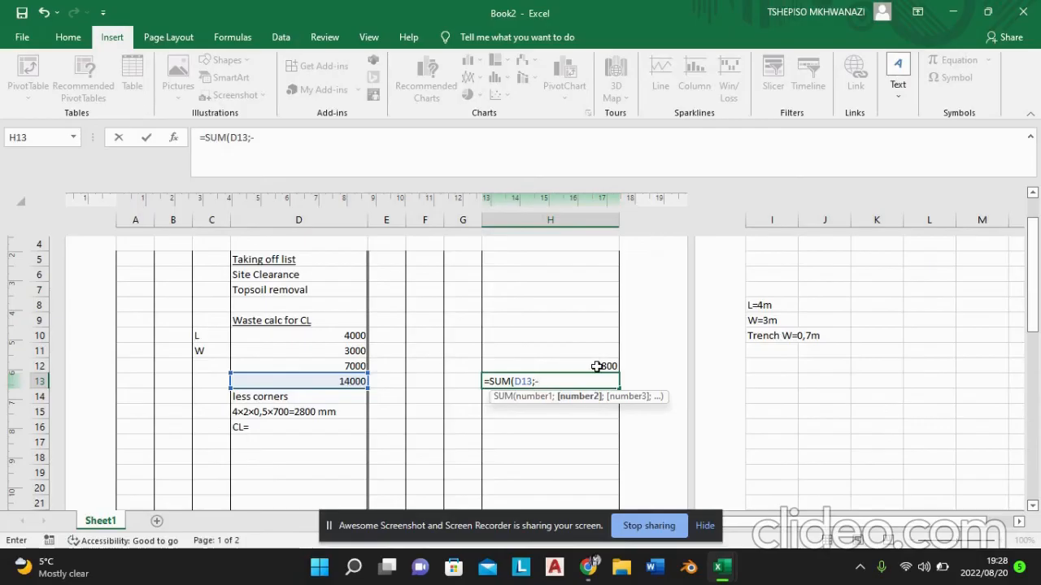
{"action": "left_click", "coordinate": [596, 366]}
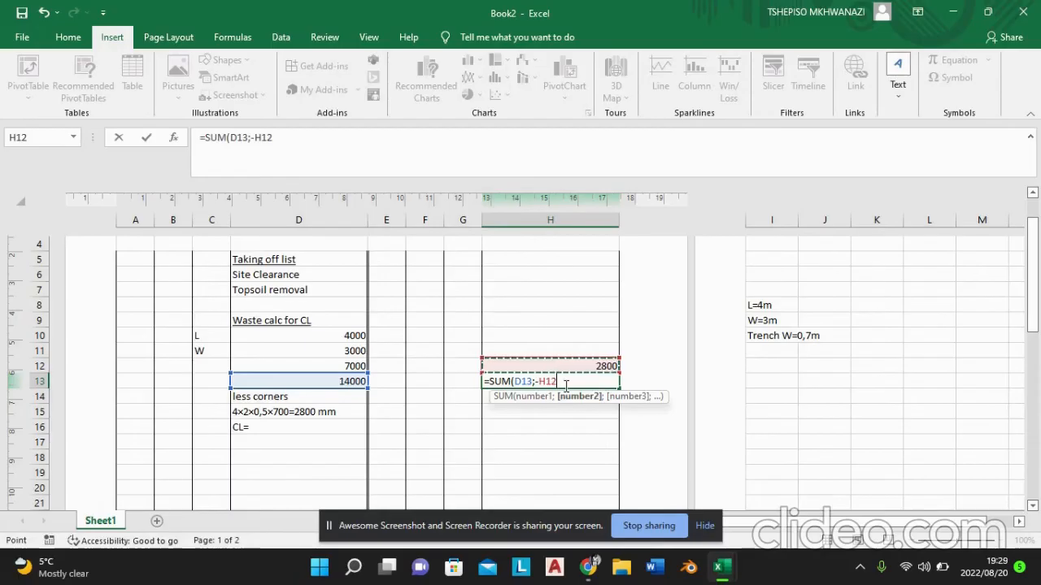
{"action": "key", "text": "Return"}
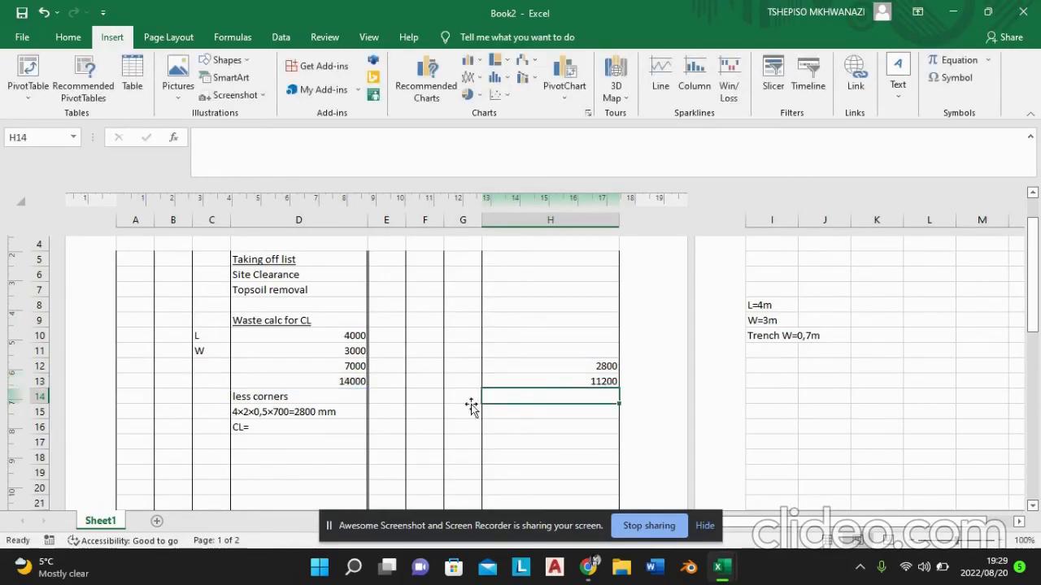
Step: Complete the centre line text in cell D16 so it reads "CL=11200 mm"
{"action": "double_click", "coordinate": [294, 427]}
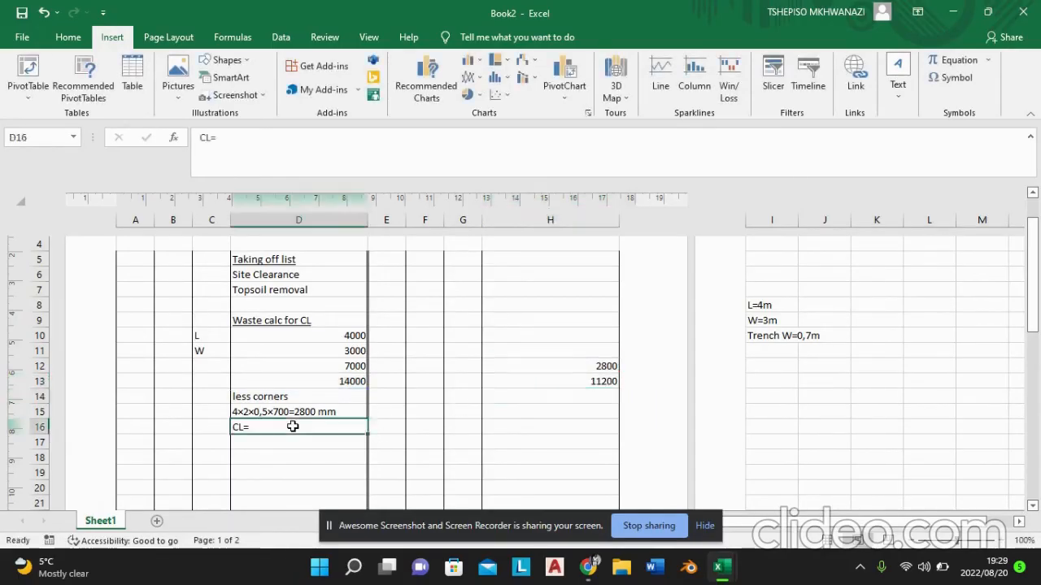
{"action": "type", "text": "11200 mm"}
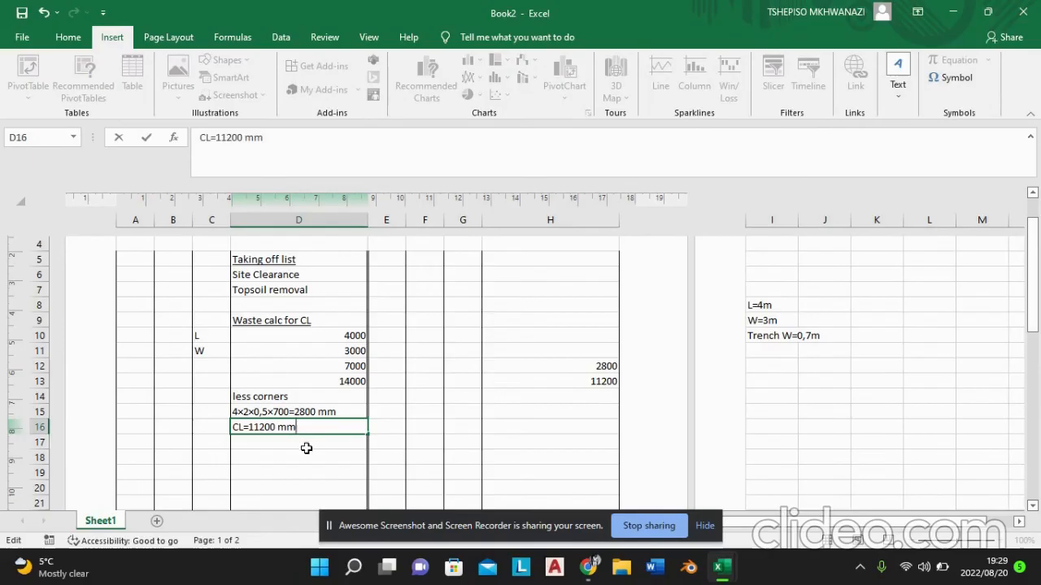
{"action": "left_click", "coordinate": [276, 437]}
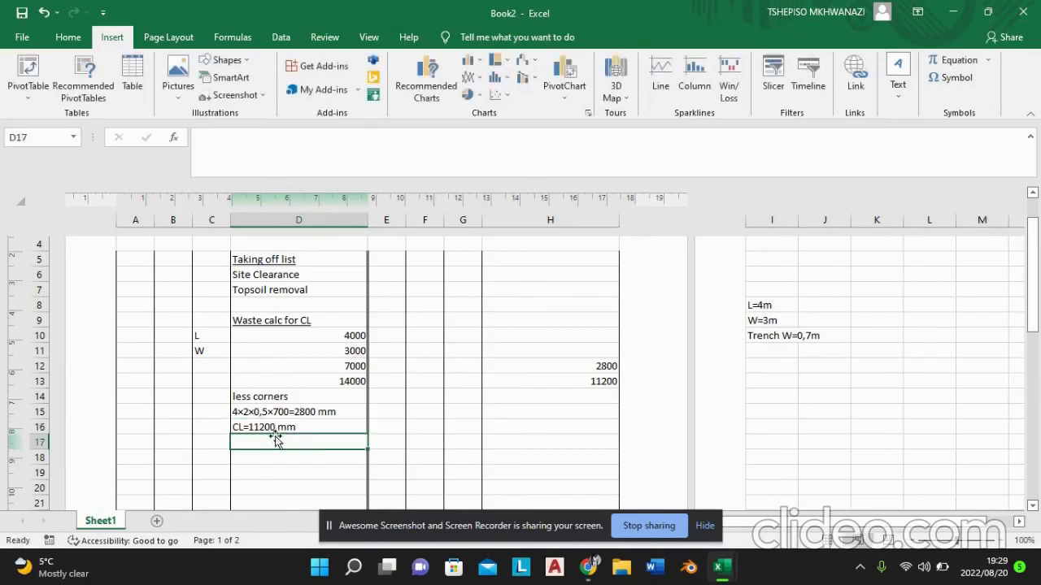
Step: Right-align the centre line result in cell D16
{"action": "left_click", "coordinate": [276, 427]}
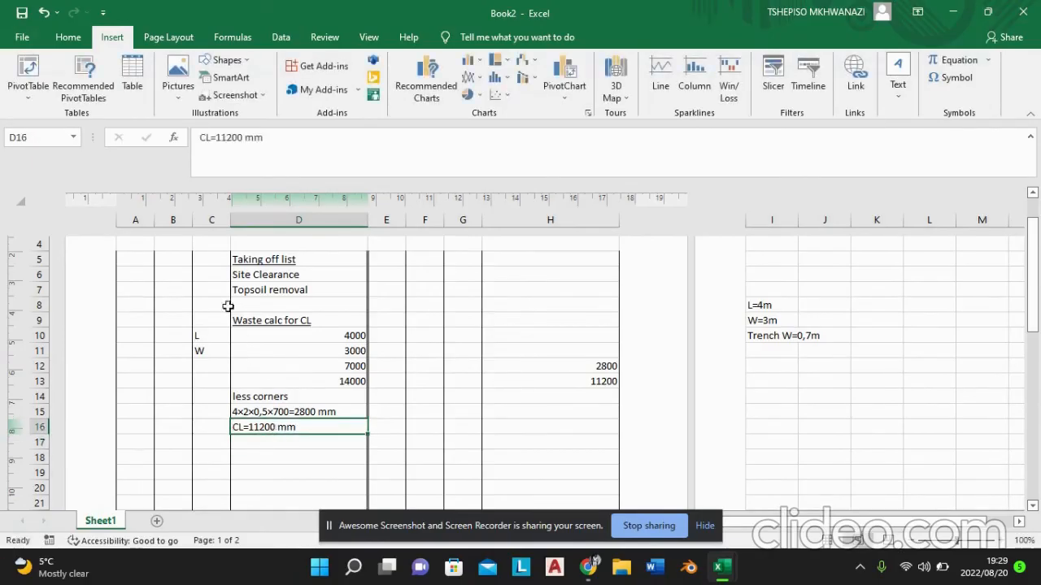
{"action": "left_click", "coordinate": [67, 37]}
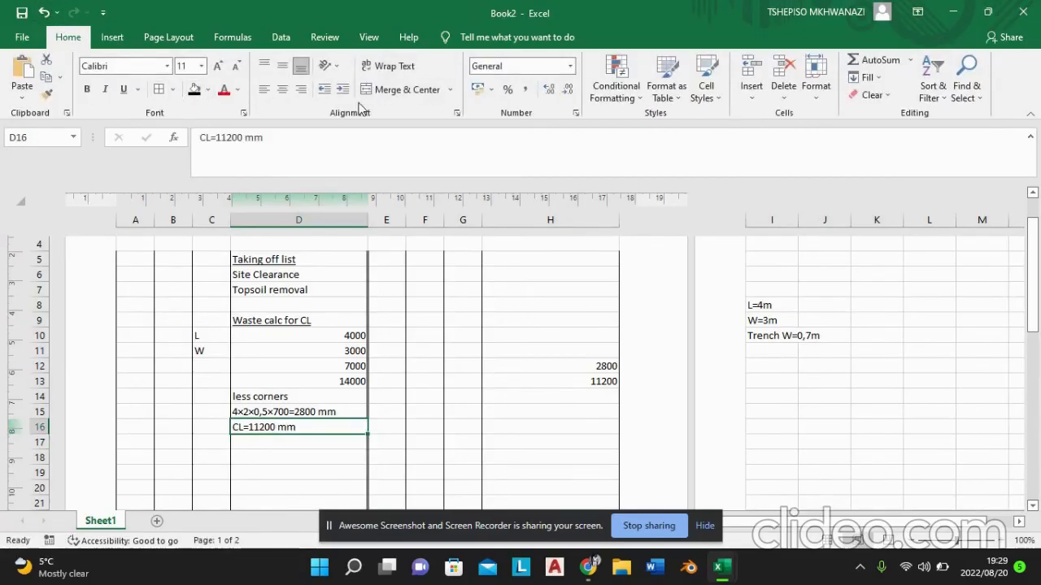
{"action": "left_click", "coordinate": [303, 94]}
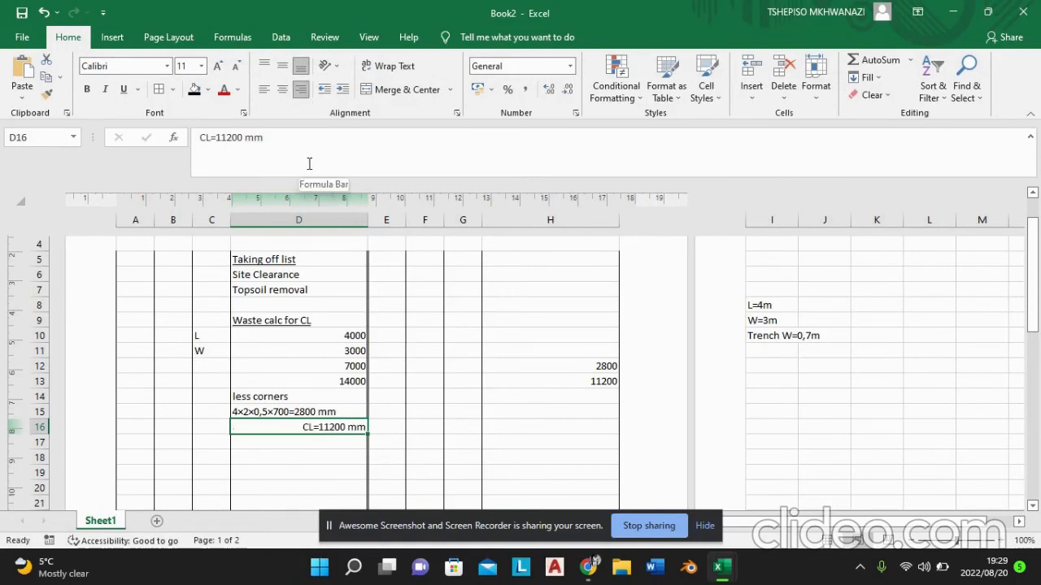
Step: Draw a short diagonal line, about 0,21 cm high and 0,42 cm wide, across the C/D column border above row 19 and style it black
{"action": "left_click", "coordinate": [333, 440]}
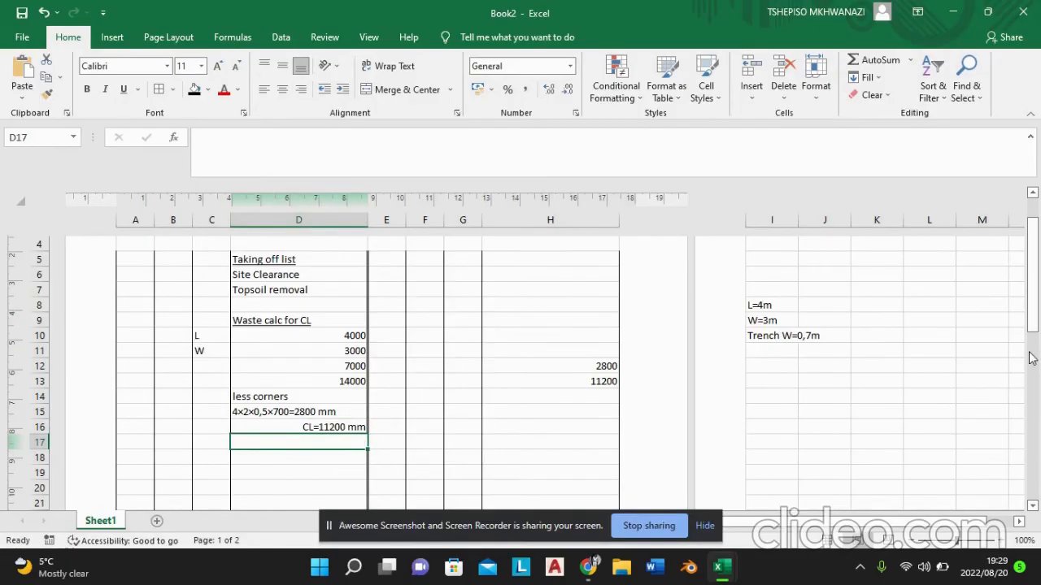
{"action": "left_click_drag", "start_coordinate": [1036, 248], "coordinate": [1037, 275]}
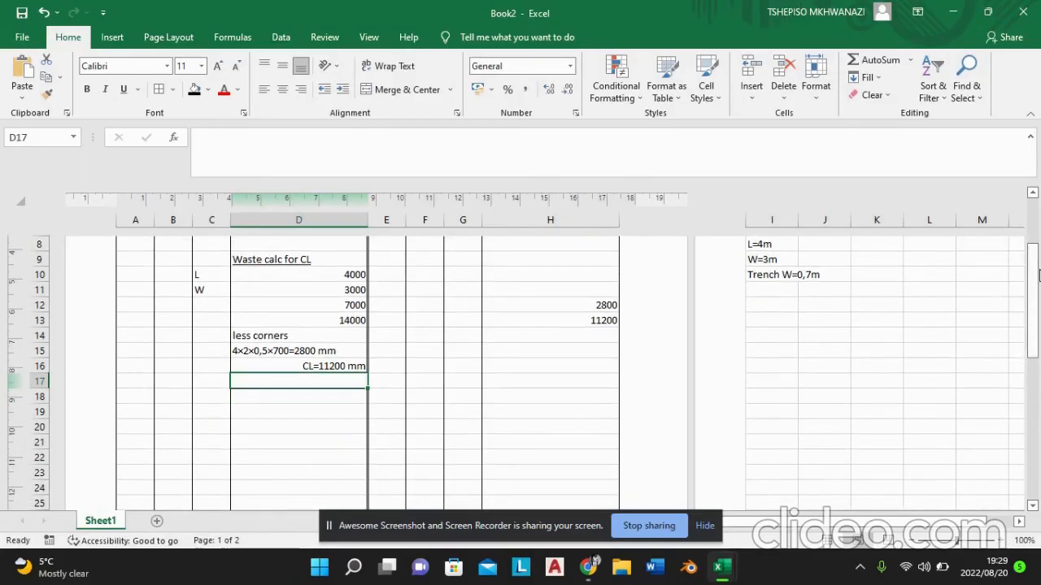
{"action": "double_click", "coordinate": [291, 398]}
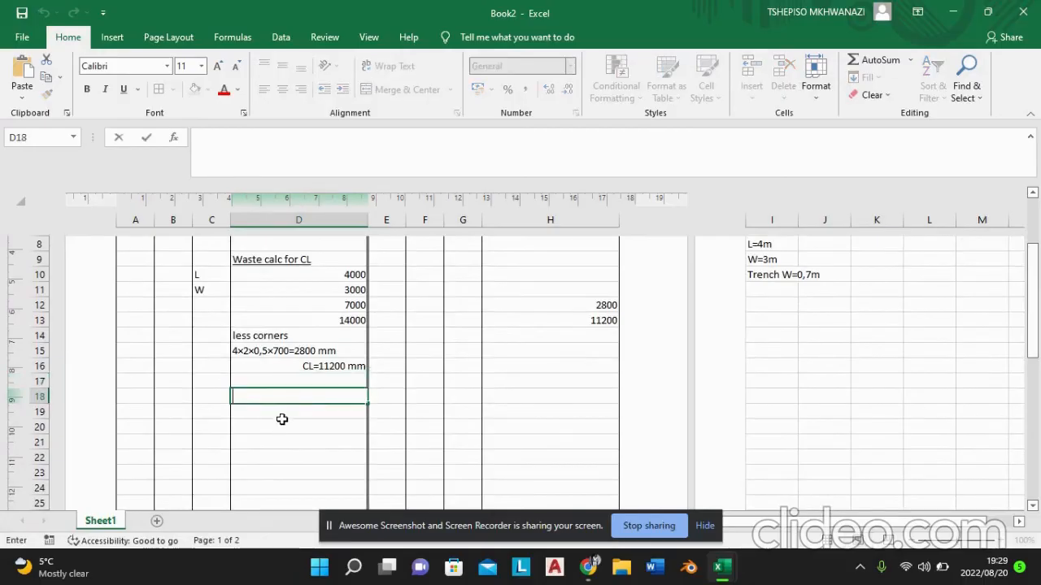
{"action": "left_click", "coordinate": [284, 414]}
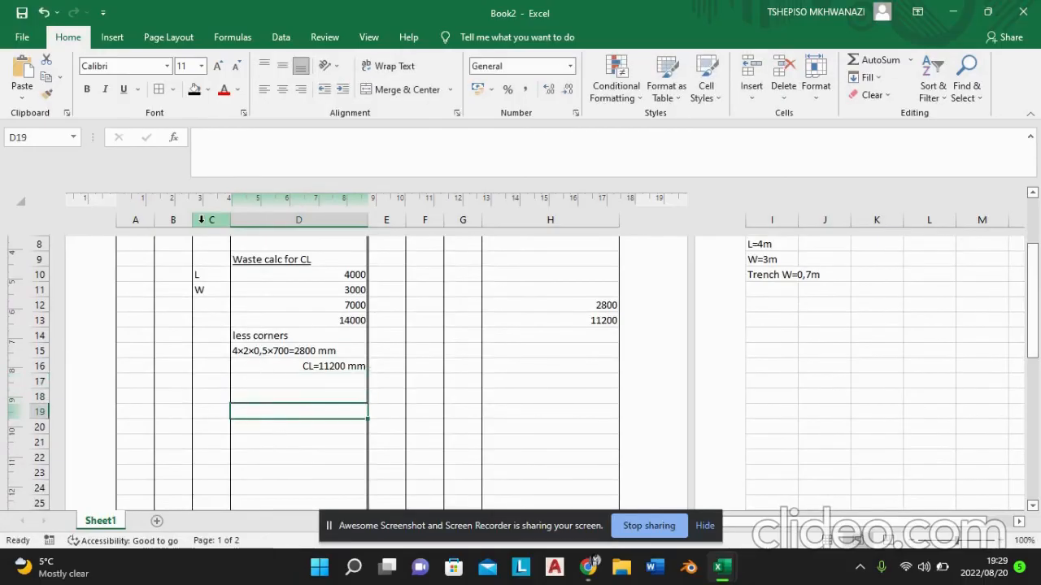
{"action": "left_click", "coordinate": [113, 37]}
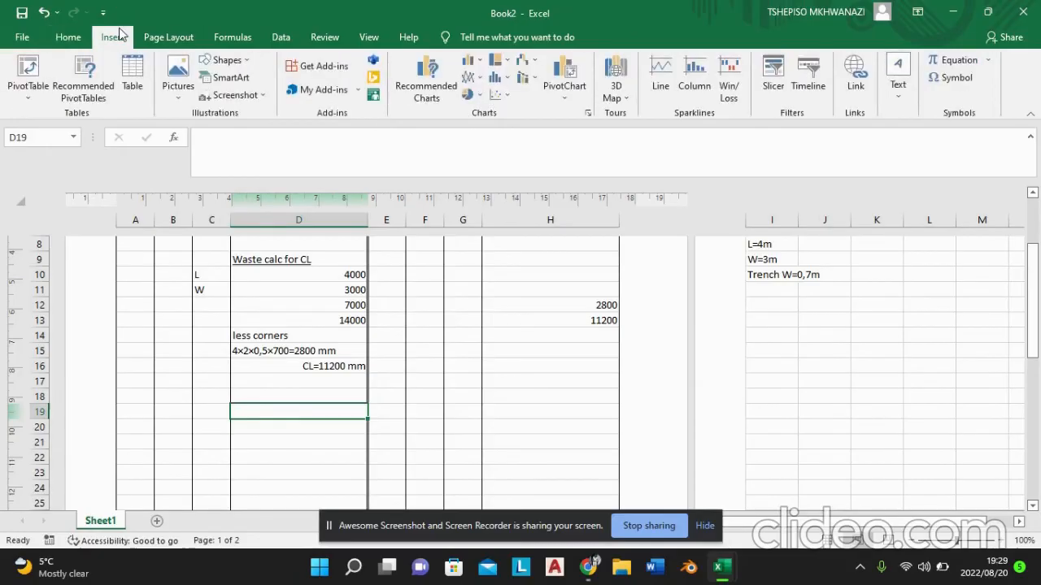
{"action": "left_click", "coordinate": [221, 60]}
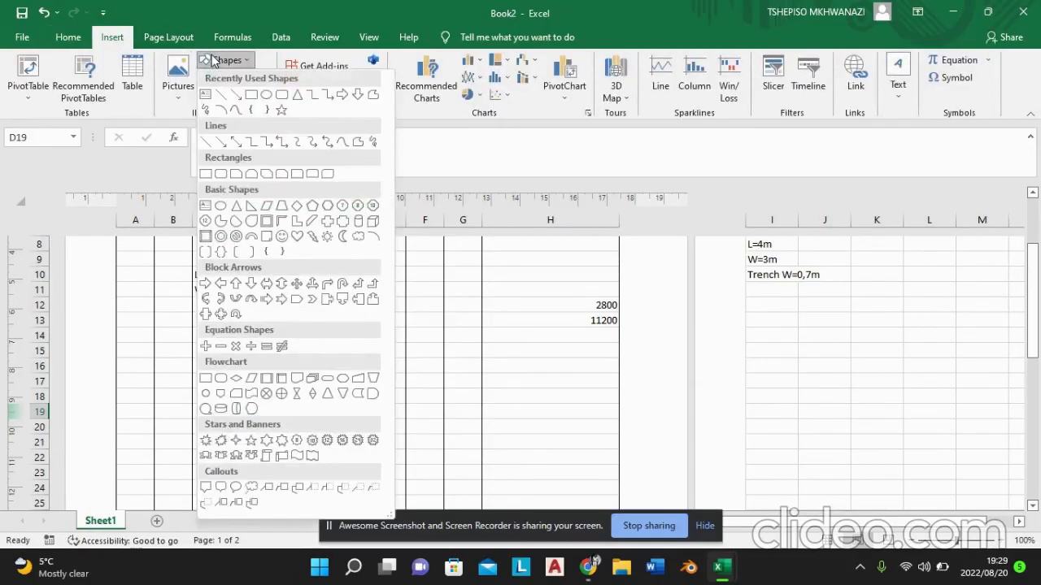
{"action": "left_click", "coordinate": [207, 138]}
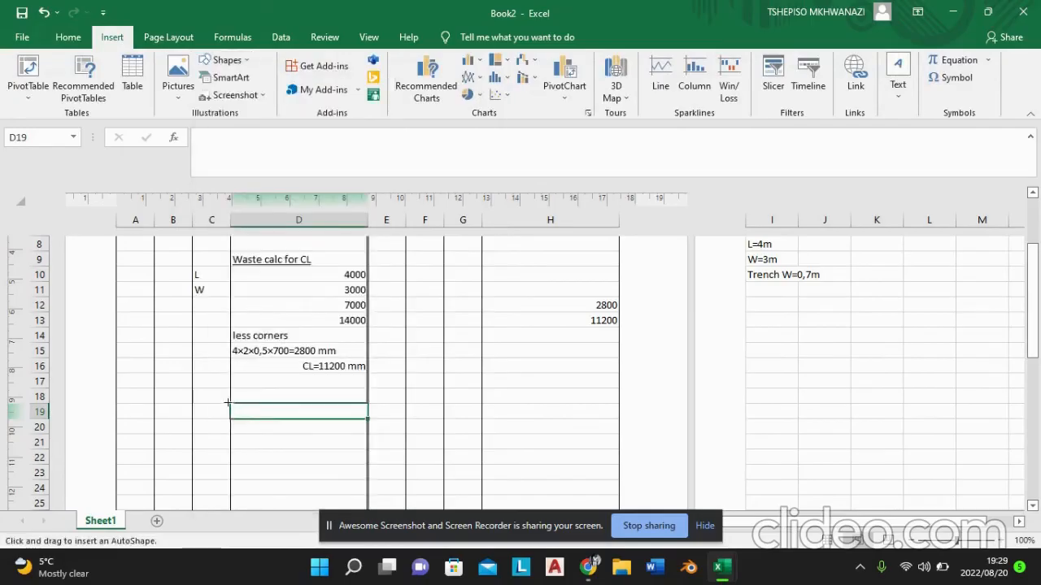
{"action": "left_click_drag", "start_coordinate": [223, 405], "coordinate": [236, 399]}
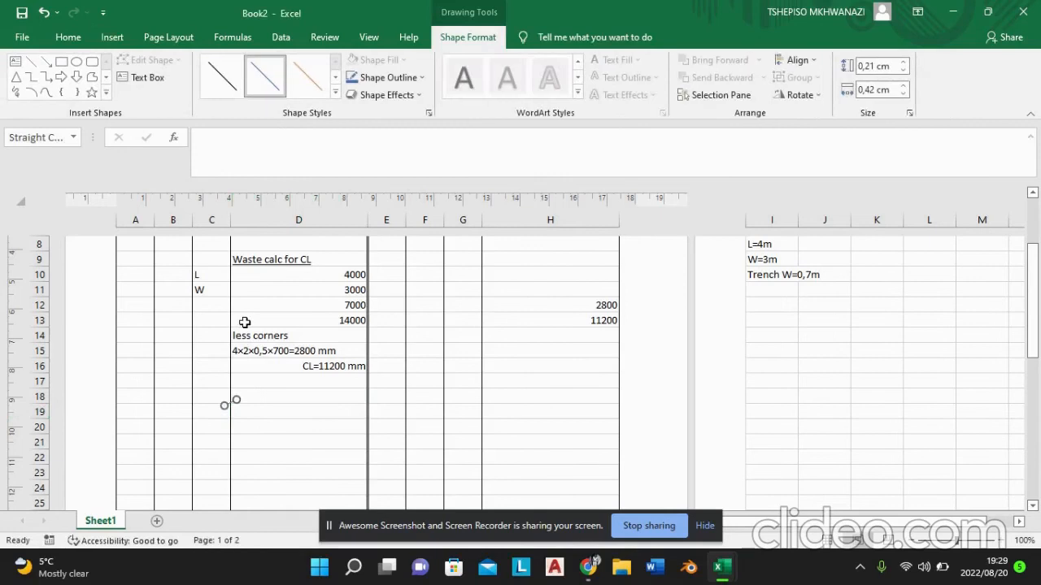
{"action": "left_click", "coordinate": [231, 71]}
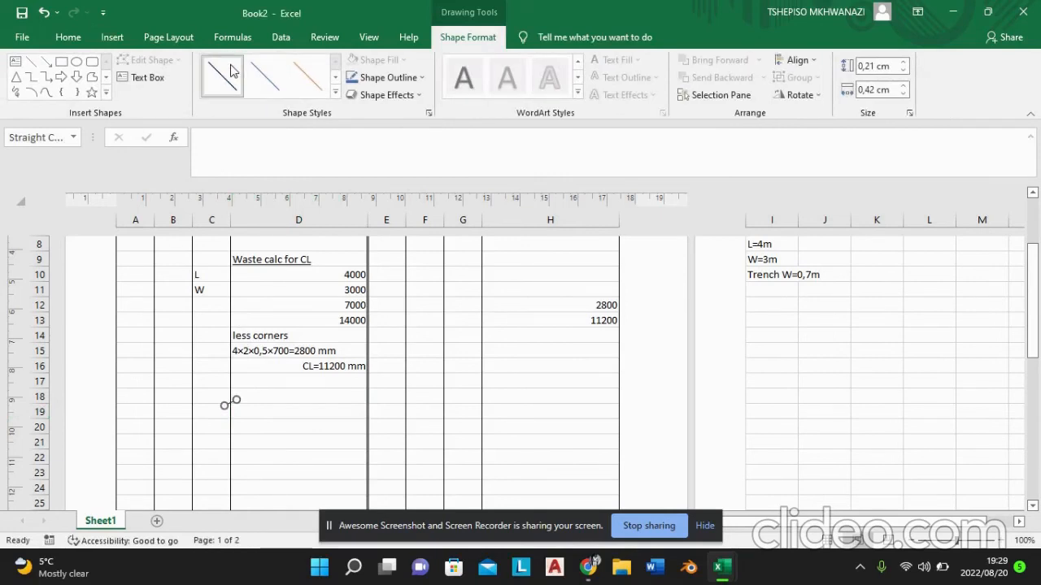
Step: Enter the heading "Site clearance" in cell D19 beside the short diagonal line
{"action": "left_click", "coordinate": [262, 411]}
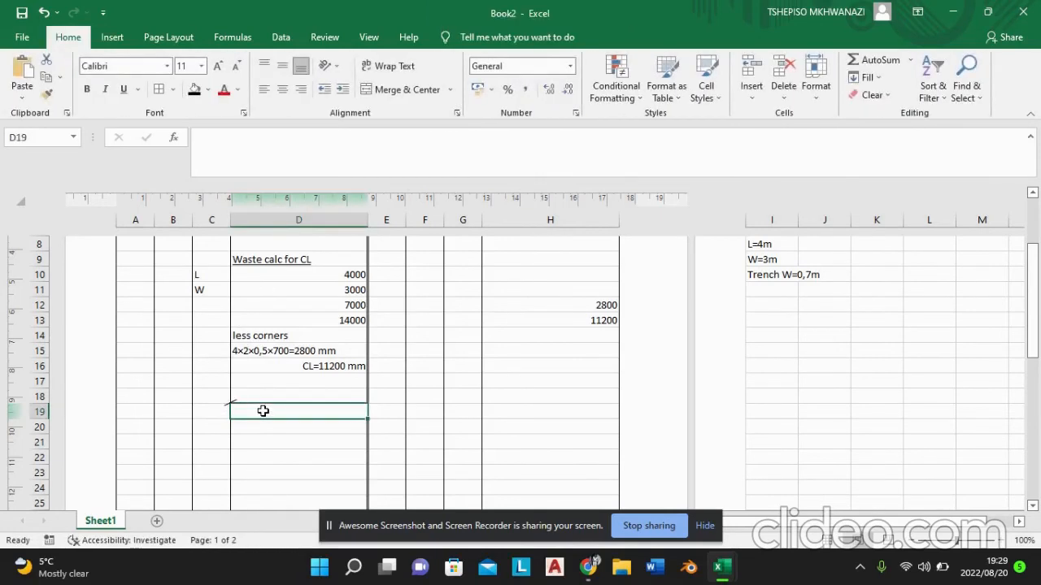
{"action": "type", "text": "s"}
{"action": "key", "text": "BackSpace"}
{"action": "type", "text": "Sit"}
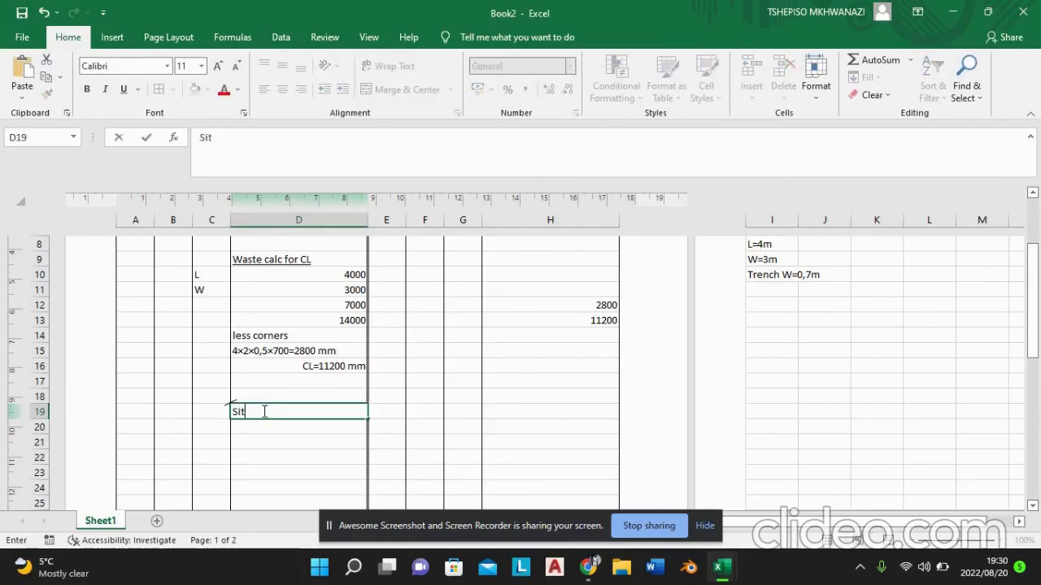
{"action": "type", "text": "e cleara"}
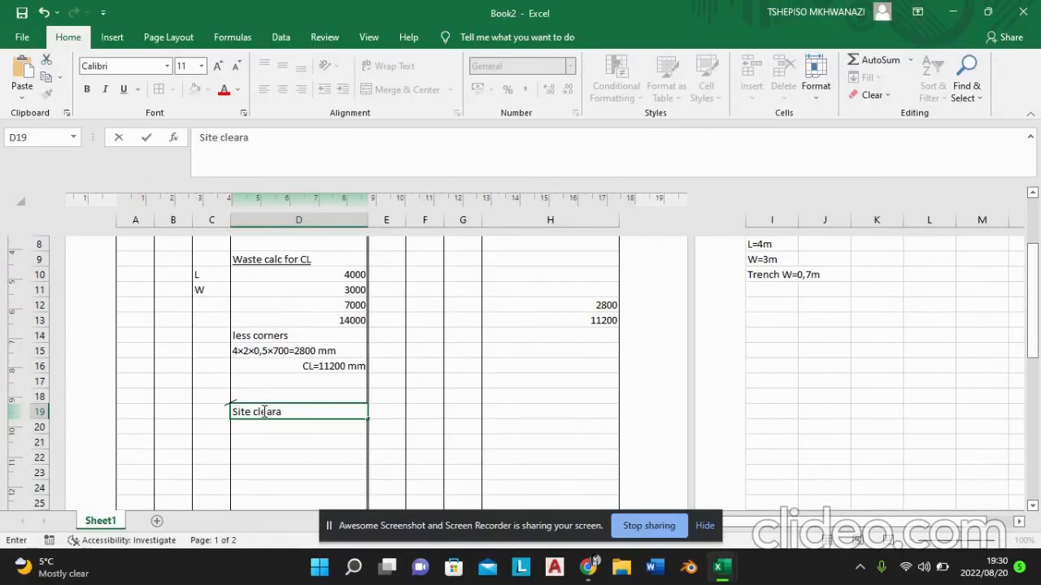
{"action": "type", "text": "nce"}
Step: Begin the item description in cell D20 below the site clearance heading with the word "Clear"
{"action": "left_click", "coordinate": [271, 428]}
{"action": "double_click", "coordinate": [271, 429]}
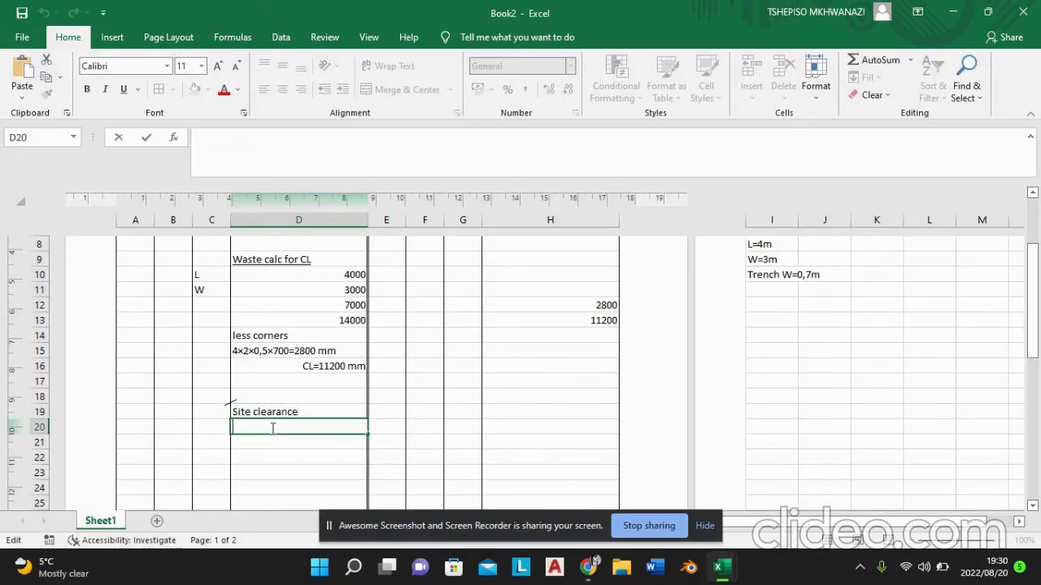
{"action": "type", "text": "Clearan"}
{"action": "key", "text": "BackSpace"}
{"action": "key", "text": "BackSpace"}
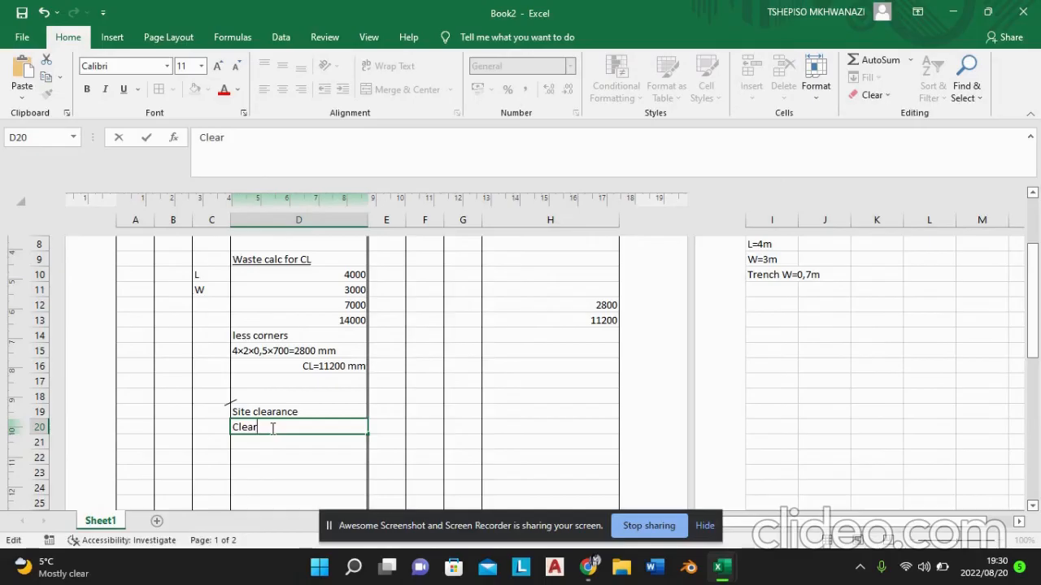
Step: Continue the item description in cell D20 so that it reads "Clear whole area by diddiging up"
{"action": "type", "text": "whole are"}
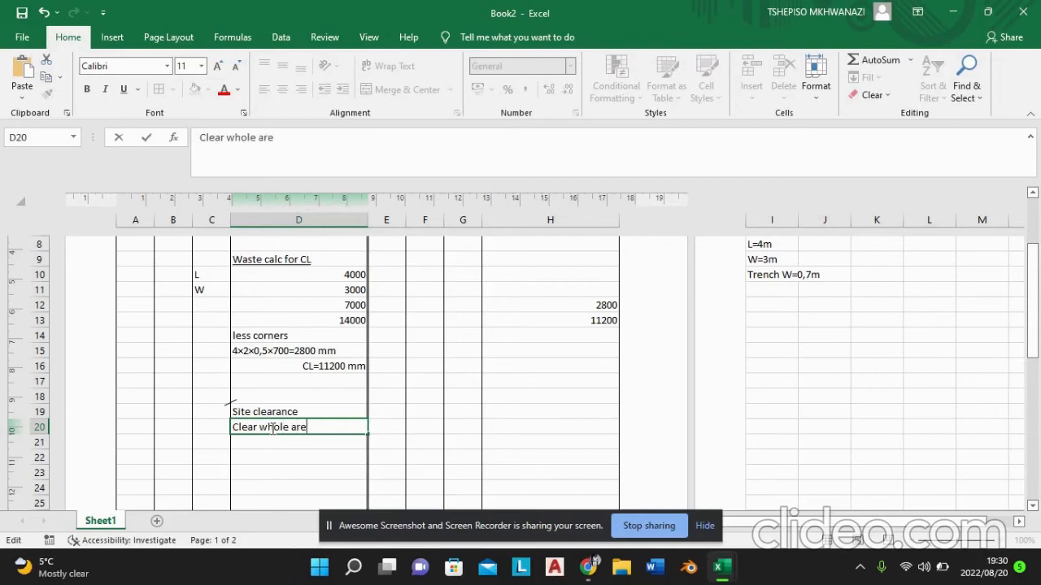
{"action": "type", "text": "a"}
{"action": "type", "text": "by diddg"}
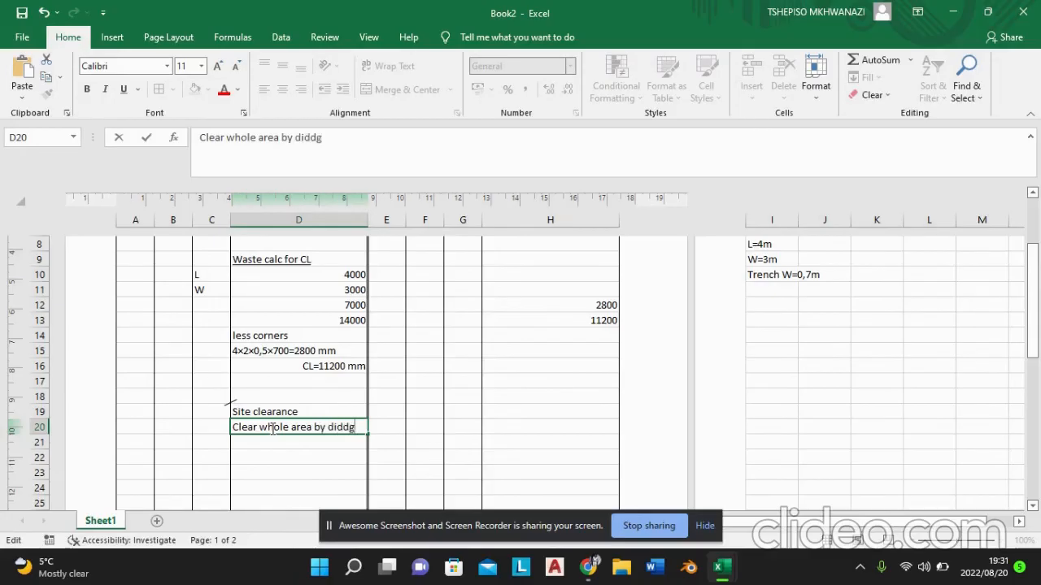
{"action": "key", "text": "BackSpace"}
{"action": "type", "text": "iging up"}
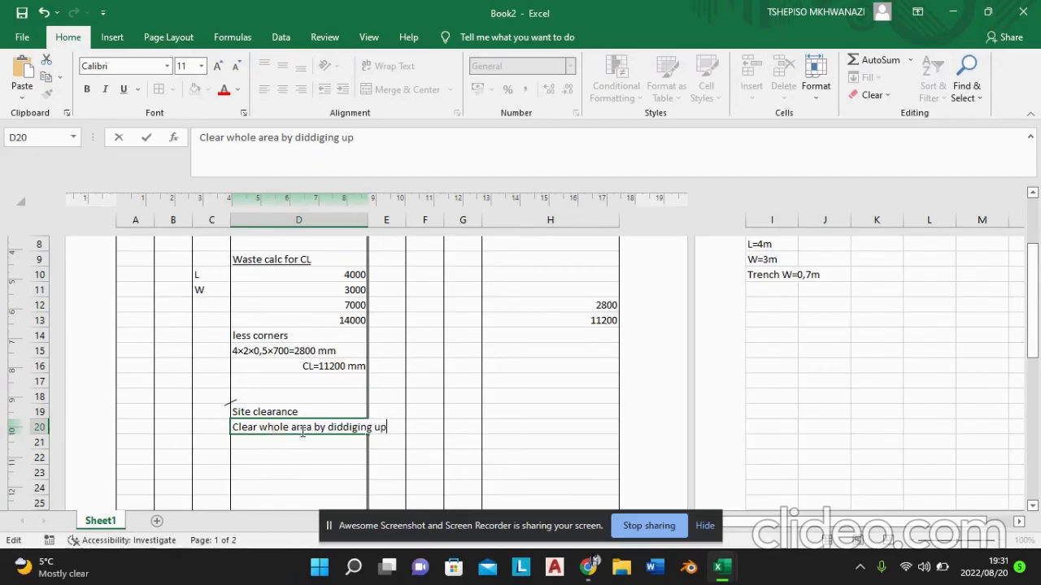
{"action": "left_click", "coordinate": [306, 442]}
{"action": "left_click", "coordinate": [305, 443]}
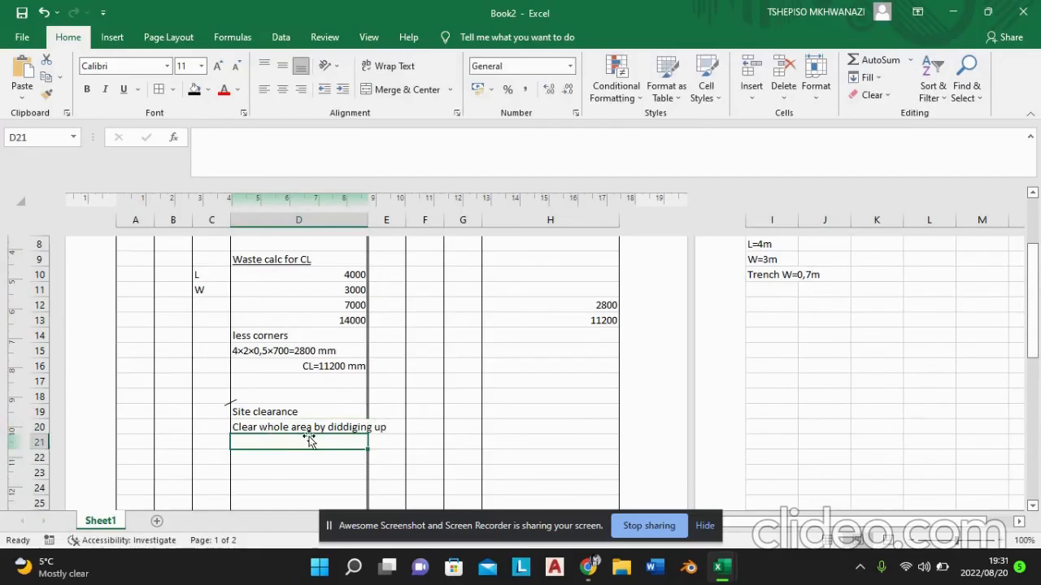
Step: Merge cells D20 to D24 into one cell without centring and wrap the description text inside it
{"action": "left_click", "coordinate": [309, 425]}
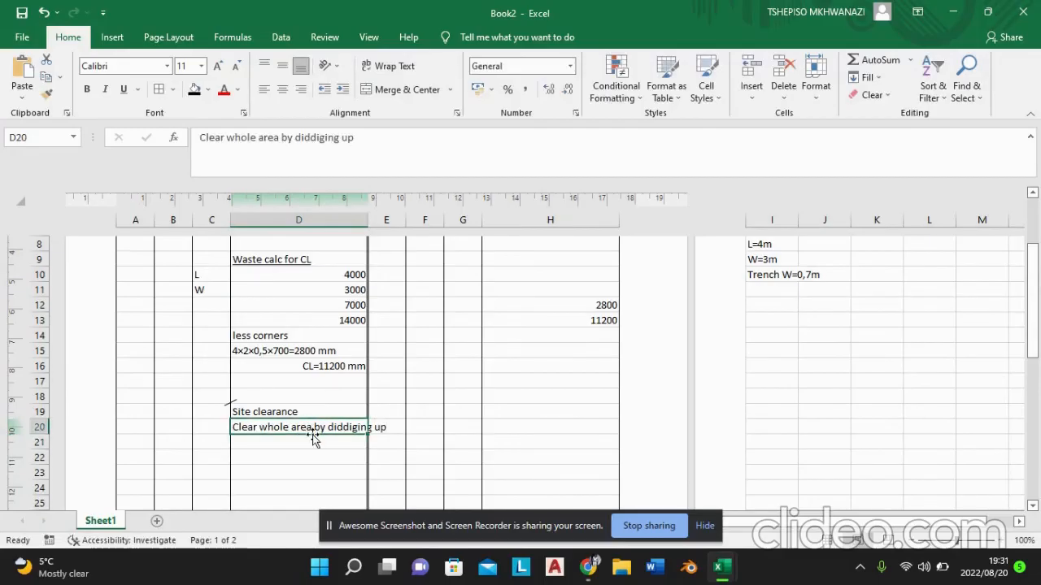
{"action": "left_click_drag", "start_coordinate": [311, 427], "coordinate": [313, 489]}
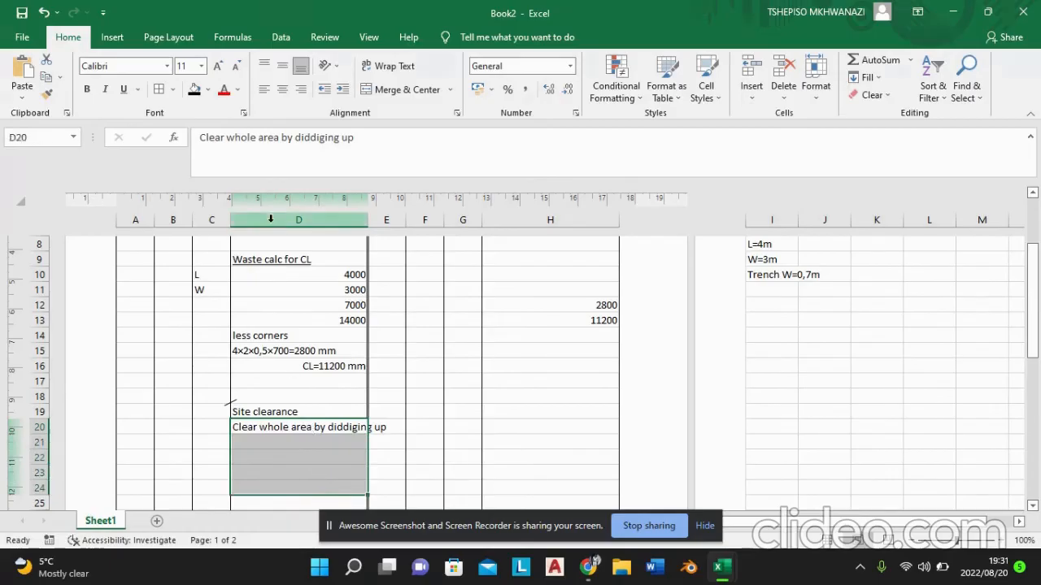
{"action": "left_click", "coordinate": [370, 71]}
{"action": "left_click", "coordinate": [370, 70]}
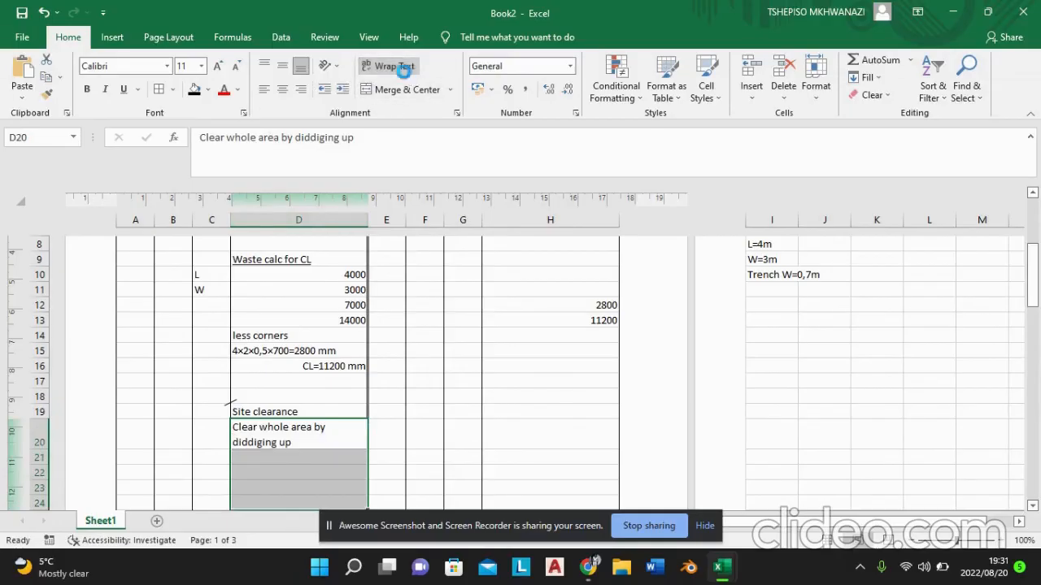
{"action": "left_click", "coordinate": [397, 68]}
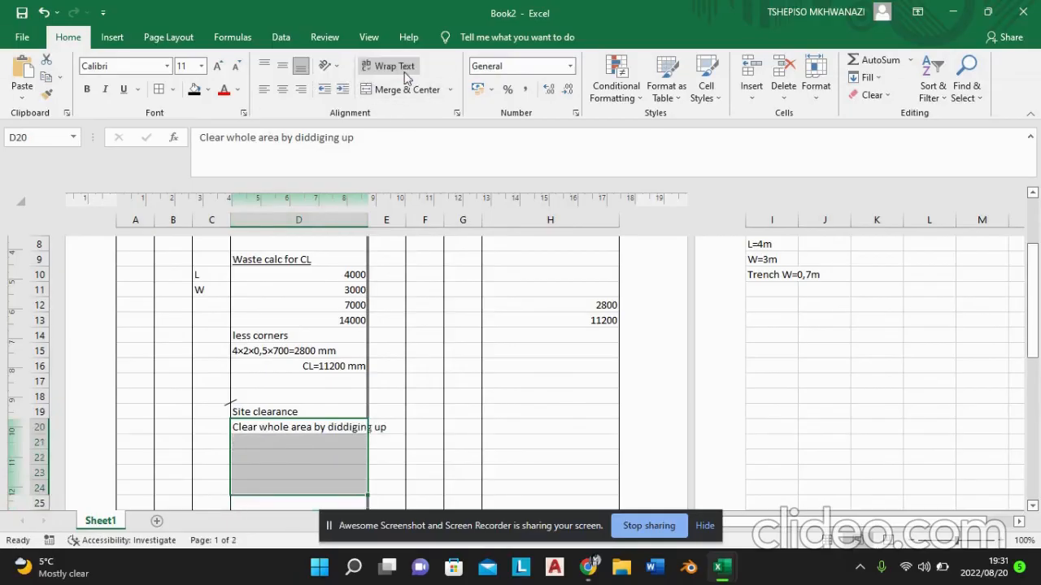
{"action": "left_click", "coordinate": [450, 89]}
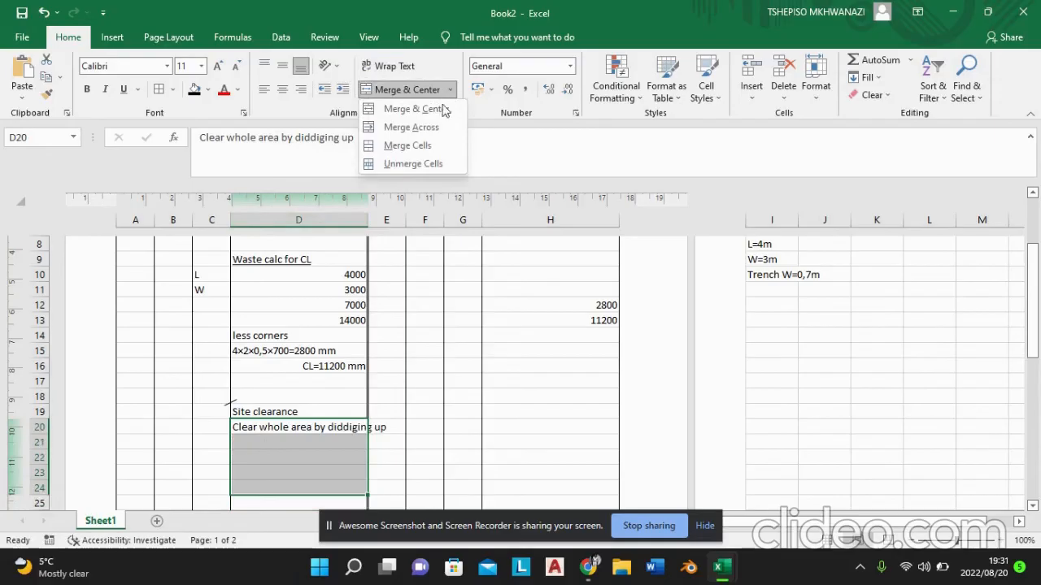
{"action": "left_click", "coordinate": [411, 145]}
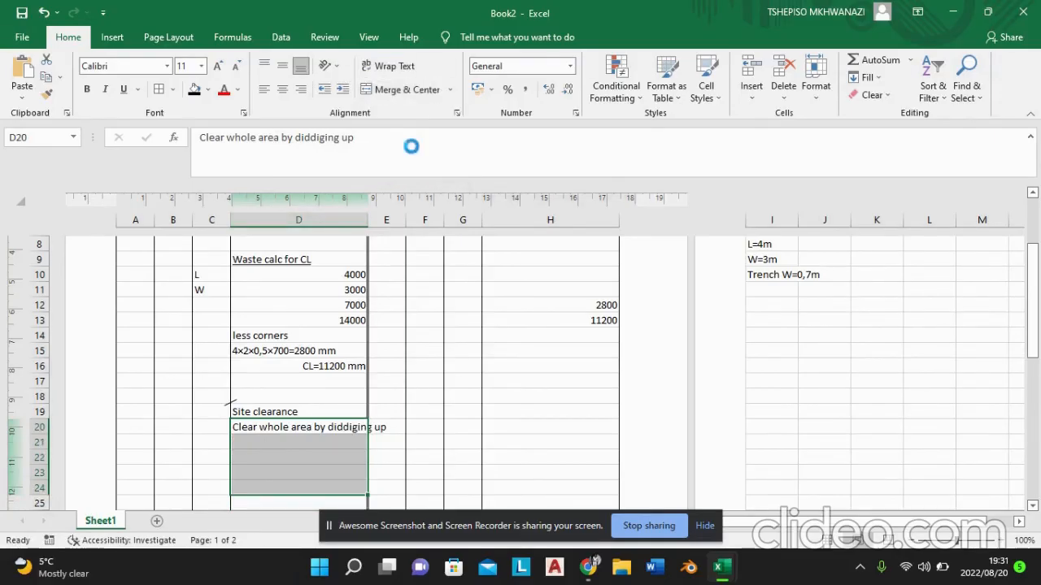
{"action": "left_click", "coordinate": [405, 66]}
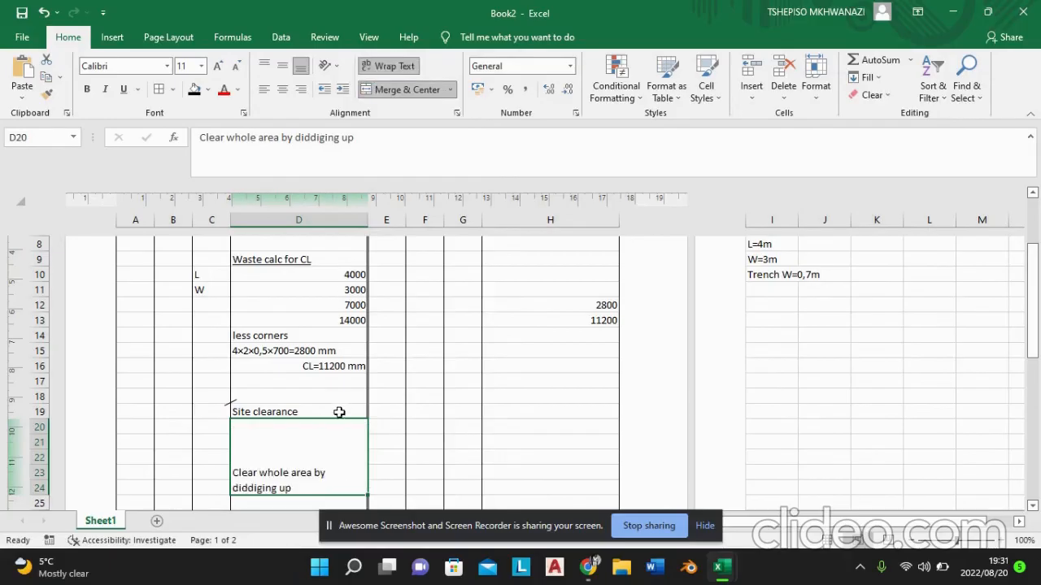
Step: Extend the site clearance description in the merged cell with "and removing rubbish and trees"
{"action": "double_click", "coordinate": [314, 489]}
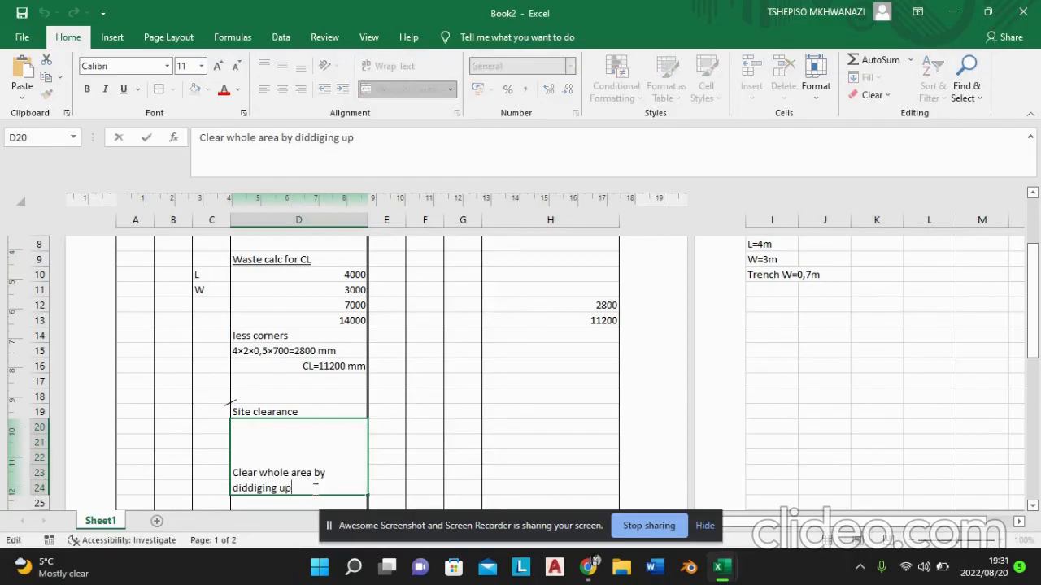
{"action": "type", "text": "and re"}
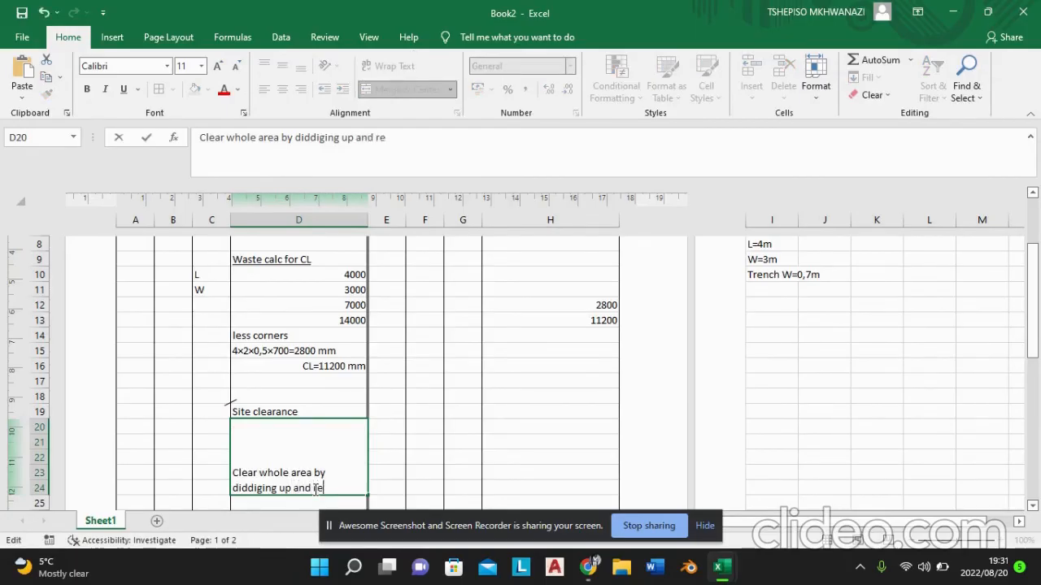
{"action": "type", "text": "moving r"}
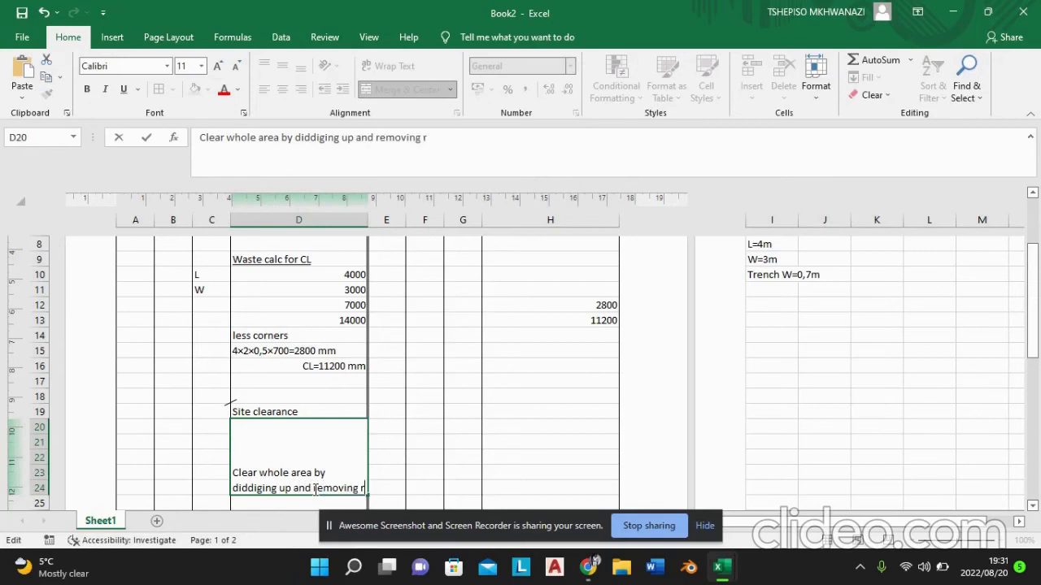
{"action": "type", "text": "ub"}
{"action": "type", "text": "b"}
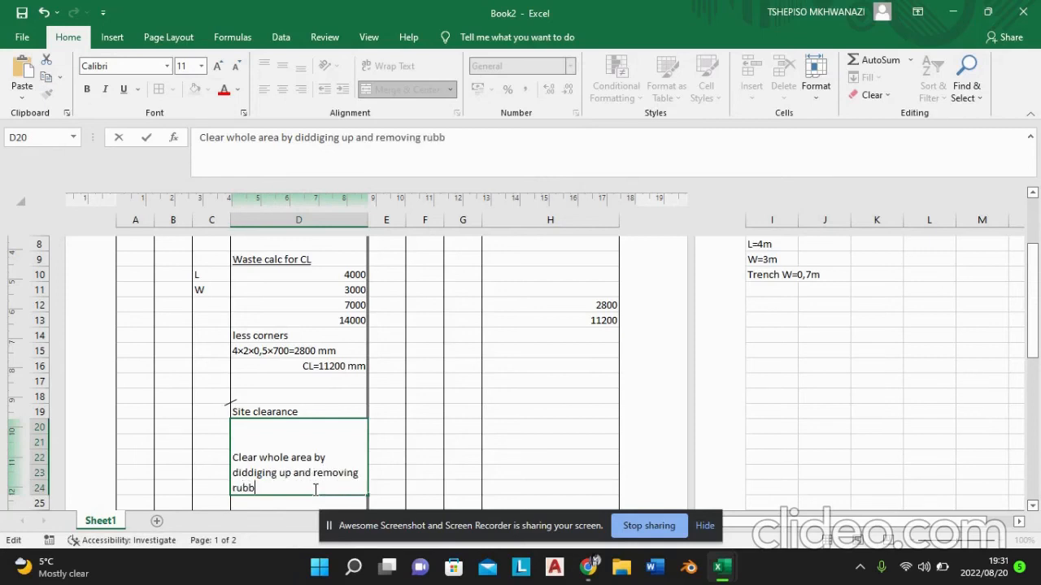
{"action": "type", "text": "ish and trees not "}
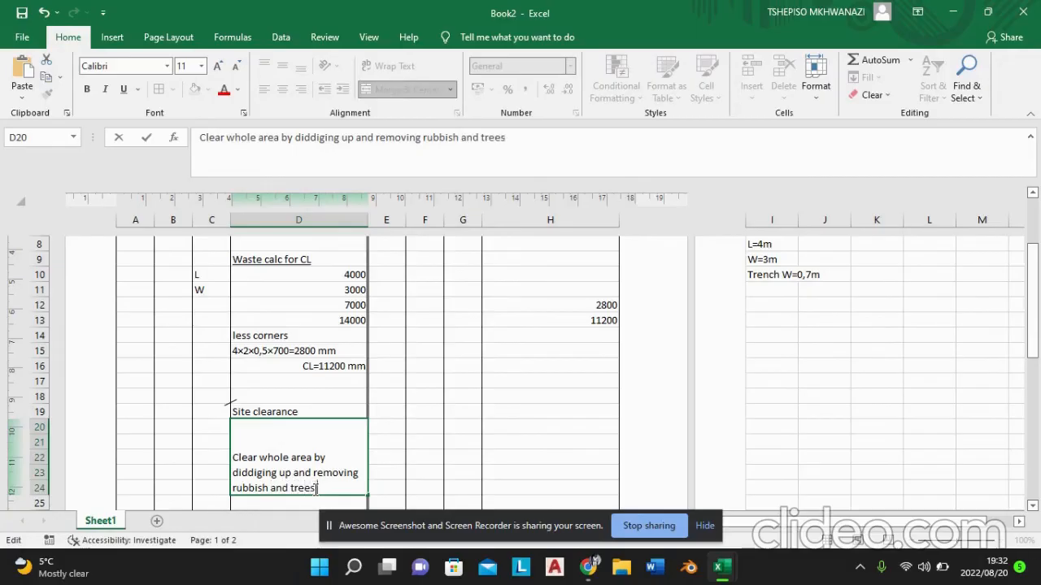
{"action": "type", "text": "exceed"}
{"action": "type", "text": "ing "}
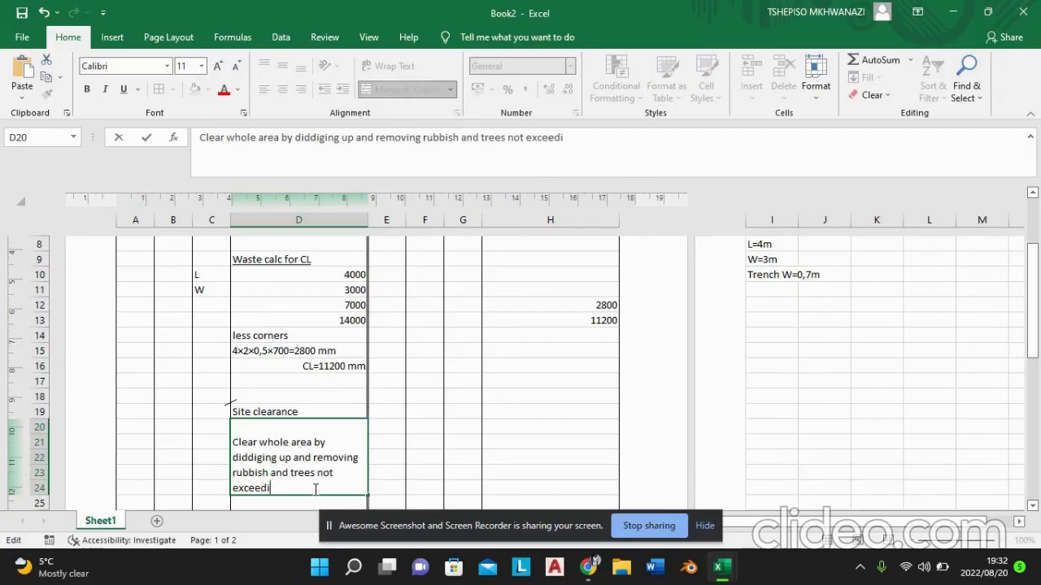
{"action": "type", "text": "200 mm"}
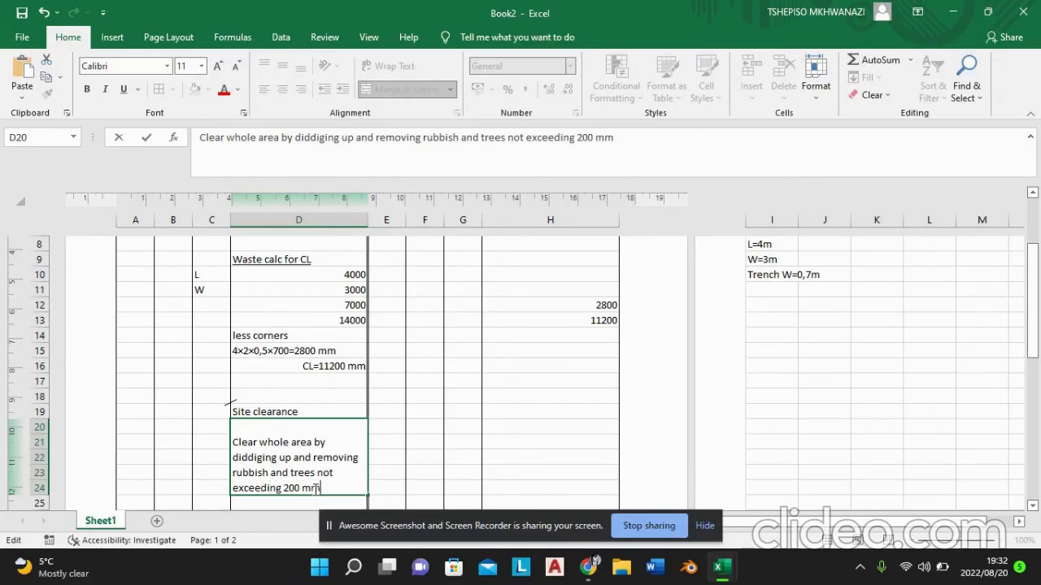
{"action": "type", "text": " girth. (m2)("}
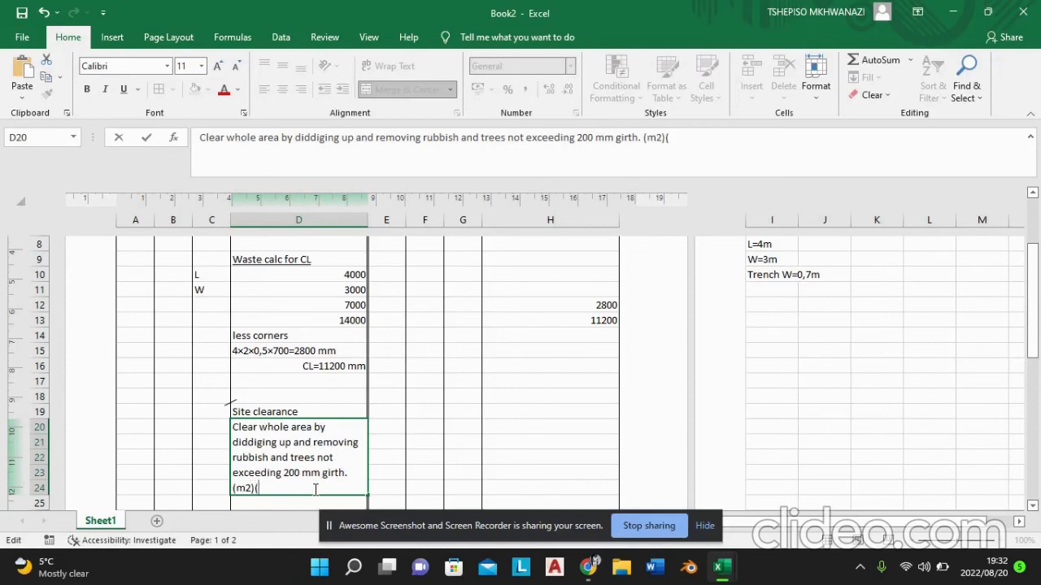
{"action": "type", "text": "earthworks"}
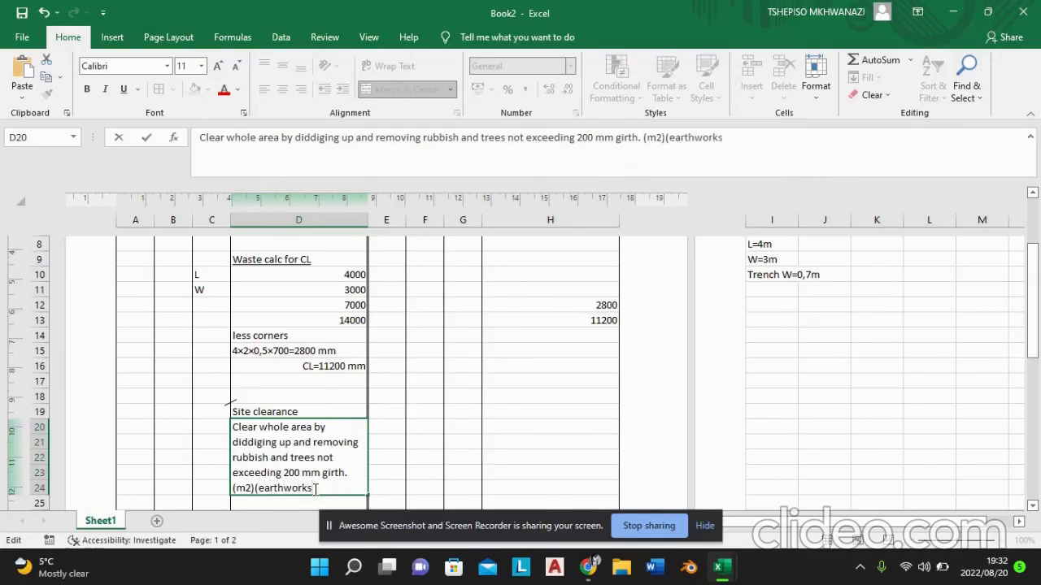
{"action": "type", "text": " 3)"}
Step: Format the 2 in the description's "(m2)" unit as superscript and finish editing the cell
{"action": "left_click_drag", "start_coordinate": [251, 488], "coordinate": [245, 488]}
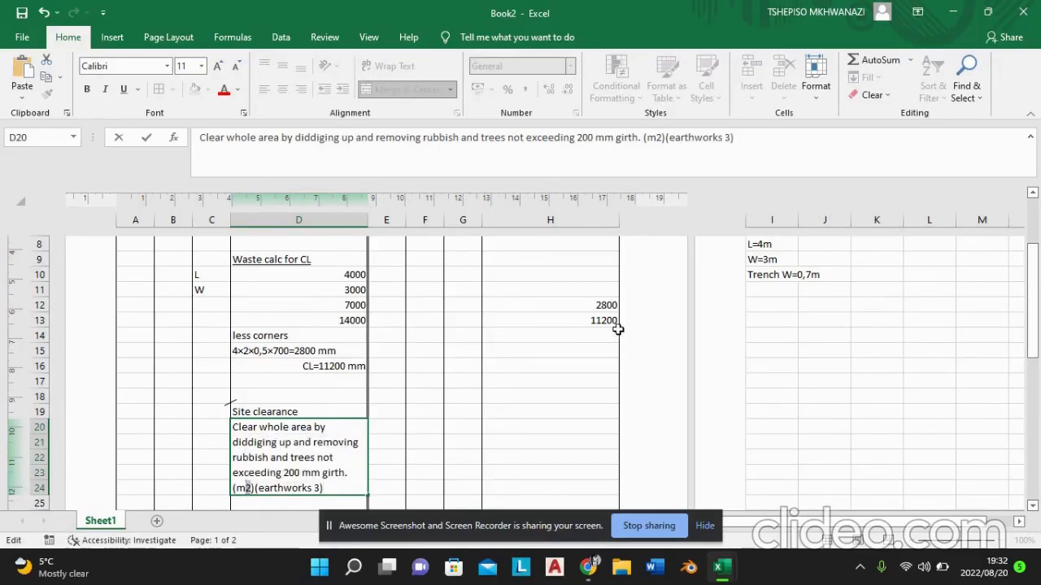
{"action": "left_click", "coordinate": [816, 90]}
{"action": "left_click", "coordinate": [854, 390]}
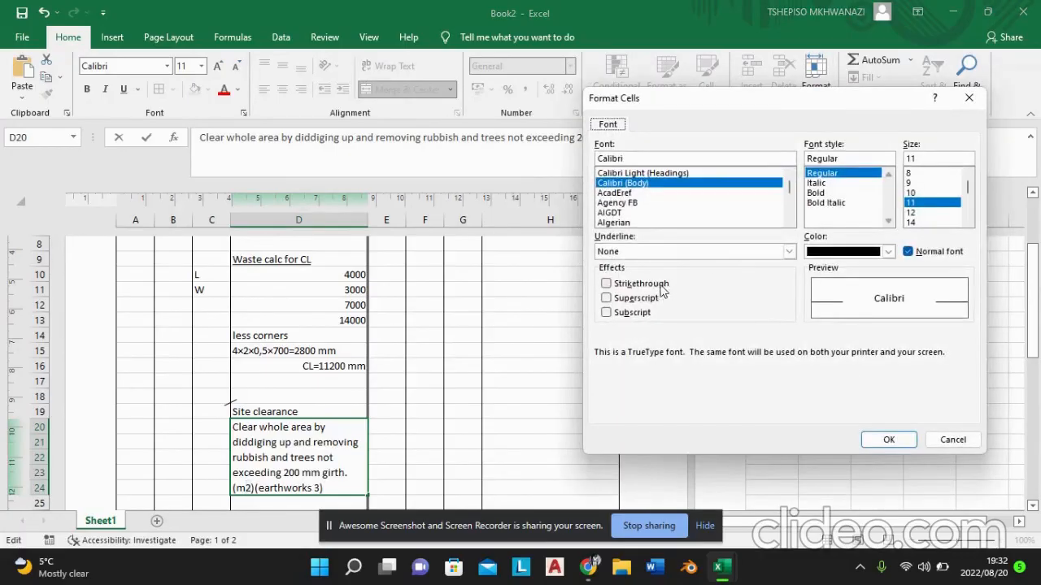
{"action": "left_click", "coordinate": [650, 301]}
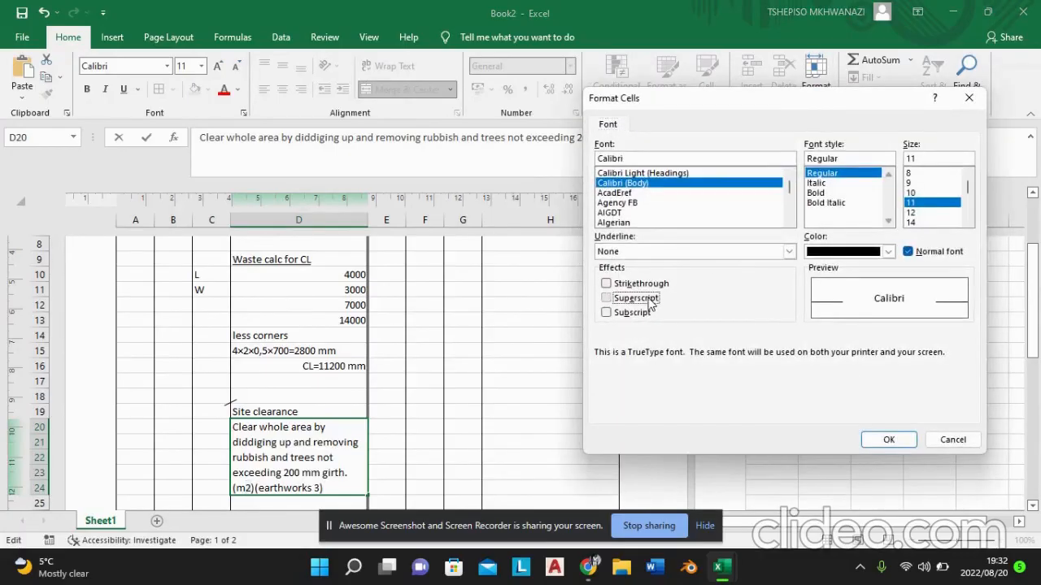
{"action": "left_click", "coordinate": [888, 439]}
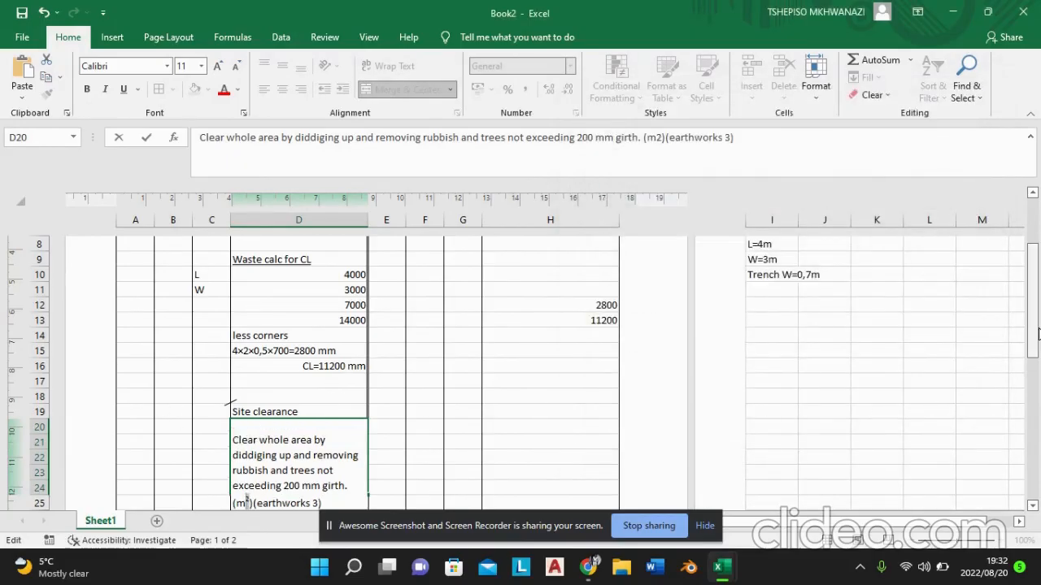
{"action": "scroll", "coordinate": [1035, 341], "scroll_direction": "down", "scroll_amount": 2}
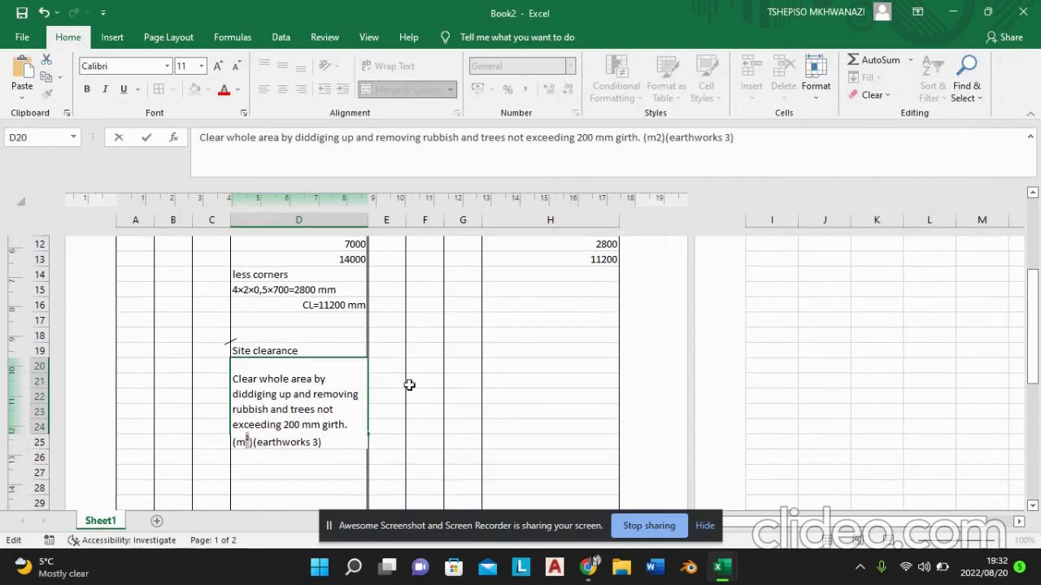
{"action": "left_click", "coordinate": [268, 462]}
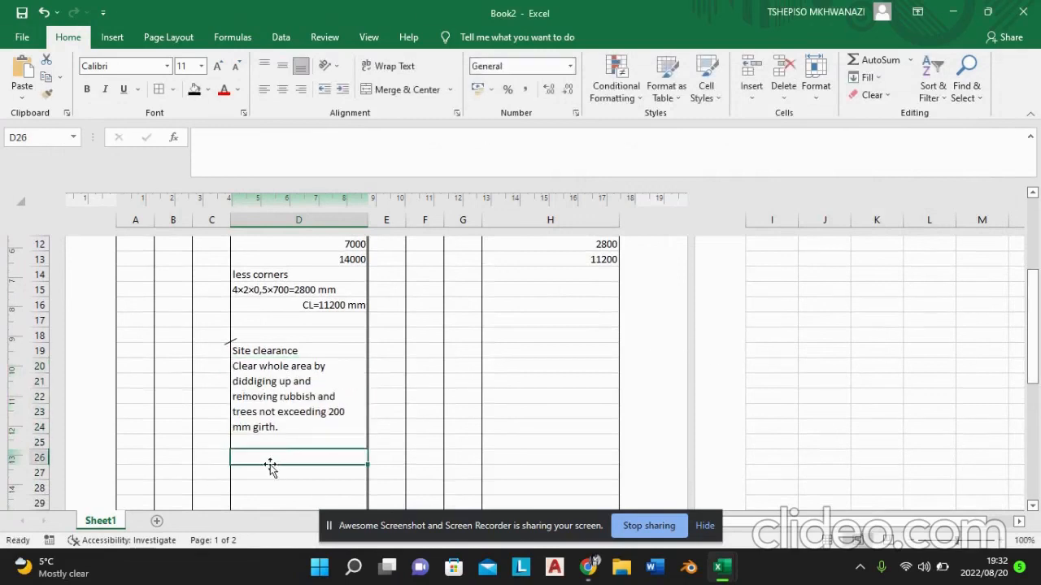
Step: Extend the merged description cell by one row so that it covers cells D20 to D25
{"action": "left_click", "coordinate": [291, 419]}
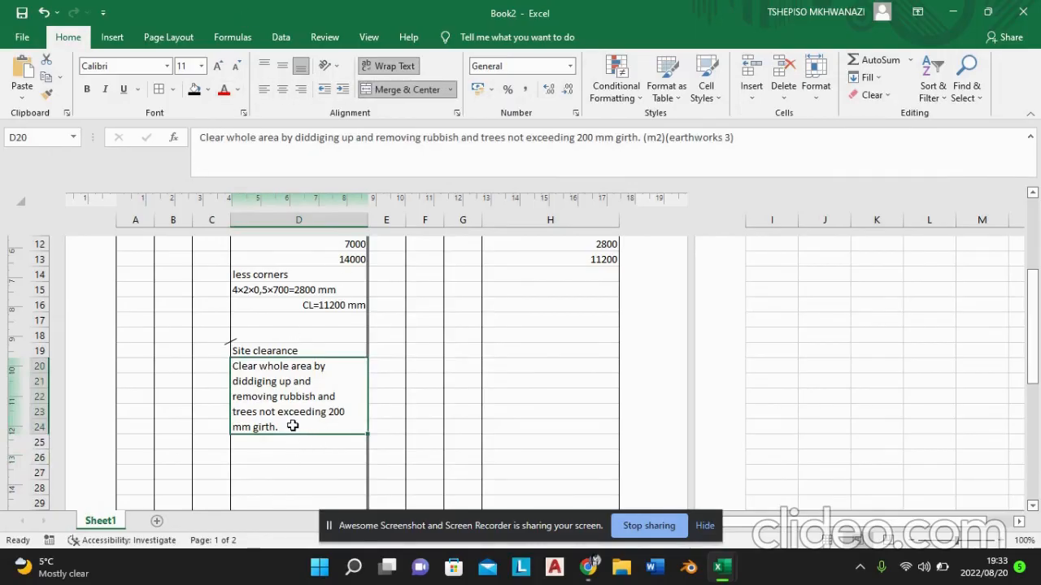
{"action": "left_click_drag", "start_coordinate": [293, 431], "coordinate": [293, 441]}
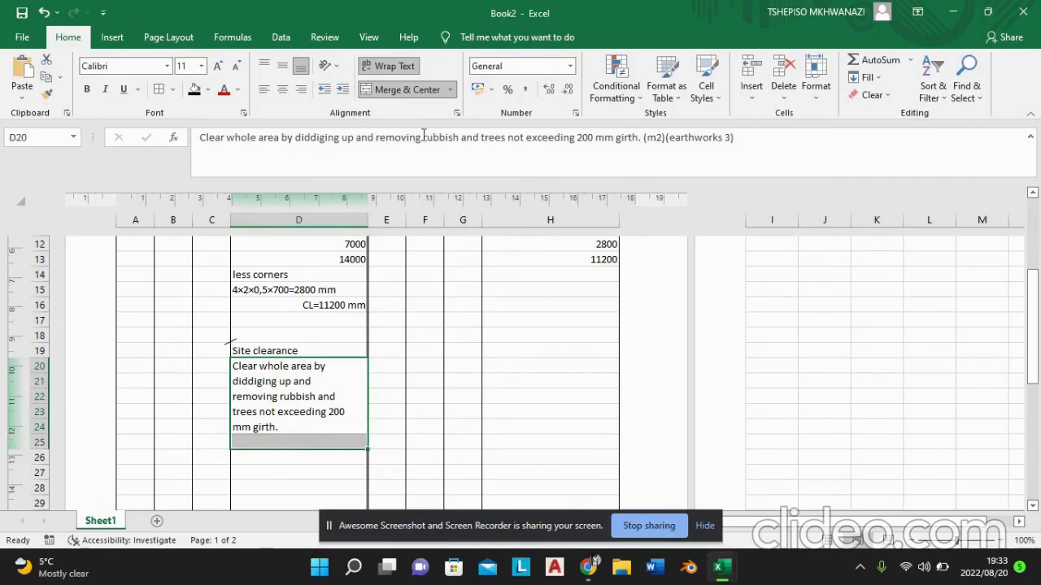
{"action": "left_click", "coordinate": [447, 91]}
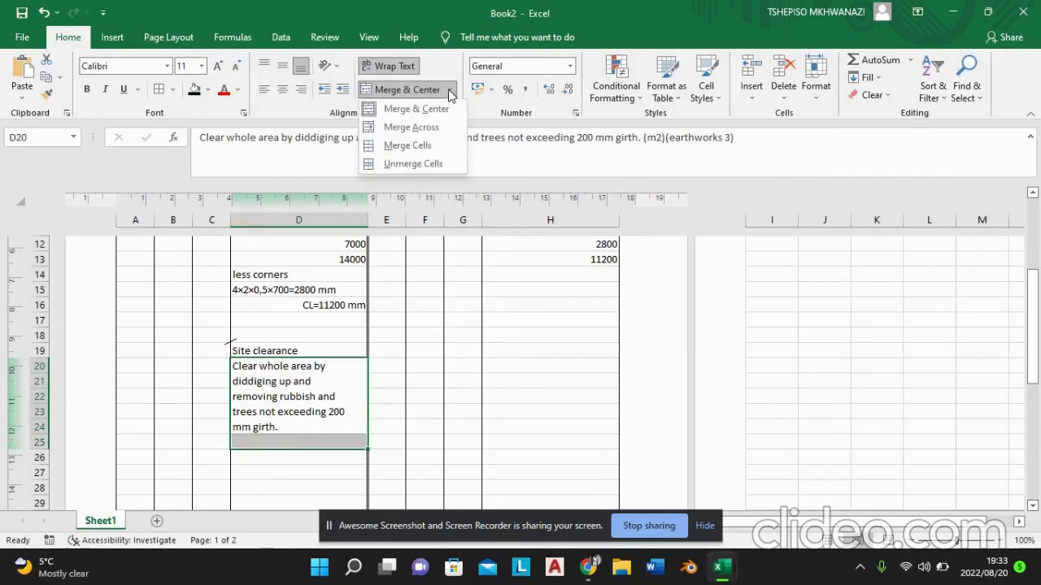
{"action": "left_click", "coordinate": [410, 146]}
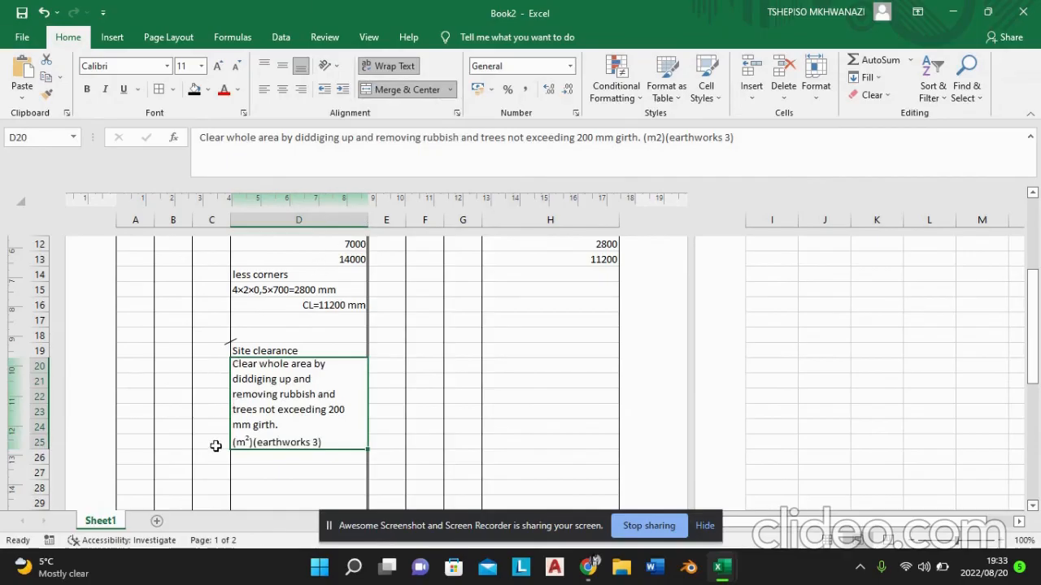
Step: Enter the site clearance dimensions beside the description, 7 in cell B24 and 6 in cell B25
{"action": "double_click", "coordinate": [181, 429]}
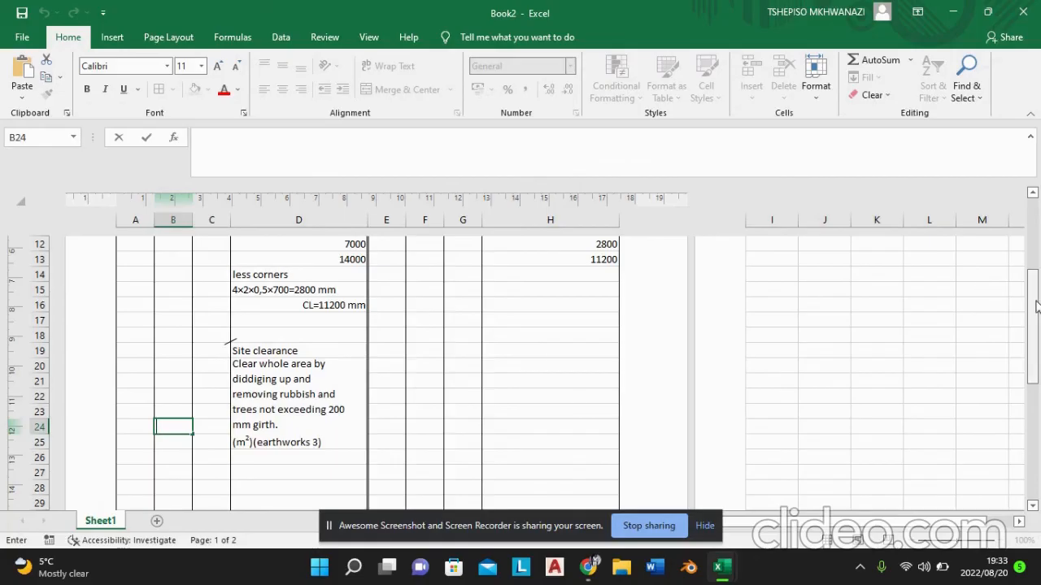
{"action": "scroll", "coordinate": [1035, 301], "scroll_direction": "up", "scroll_amount": 1}
{"action": "mouse_move", "coordinate": [1036, 301]}
{"action": "left_mouse_down"}
{"action": "mouse_move", "coordinate": [1037, 278]}
{"action": "mouse_move", "coordinate": [1037, 288]}
{"action": "left_mouse_up"}
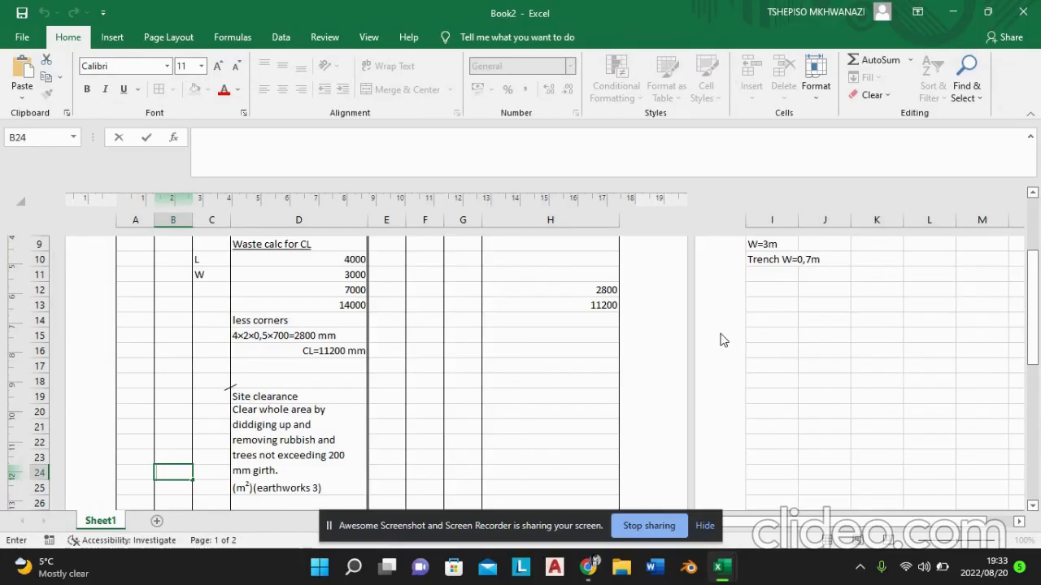
{"action": "type", "text": "7"}
{"action": "left_click", "coordinate": [178, 489]}
{"action": "double_click", "coordinate": [186, 489]}
{"action": "left_click", "coordinate": [185, 488]}
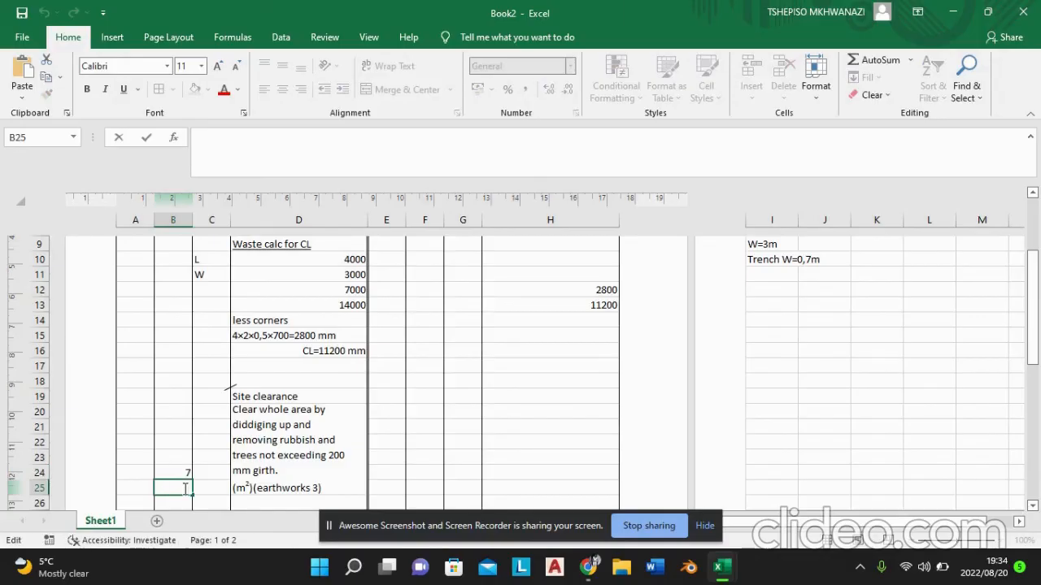
{"action": "type", "text": "6"}
{"action": "key", "text": "Tab"}
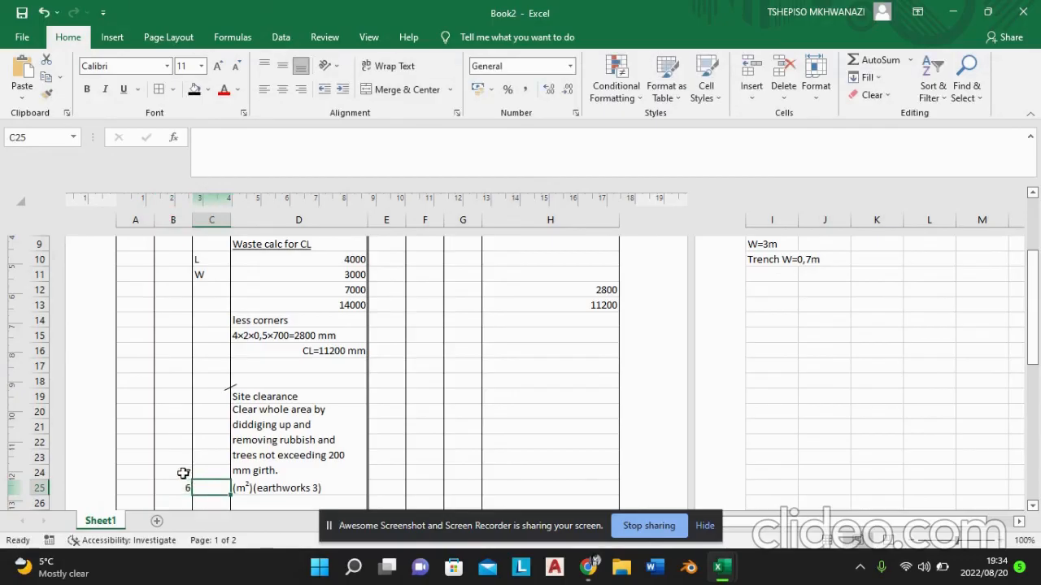
Step: Format the site clearance dimensions in cells B24 and B25 to show two decimal places
{"action": "left_click", "coordinate": [183, 474]}
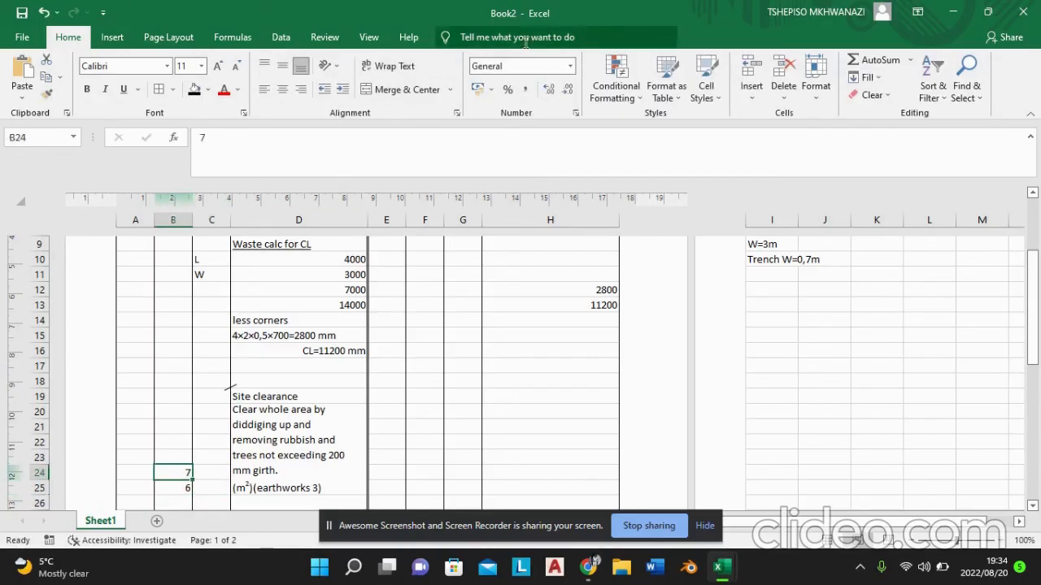
{"action": "left_click", "coordinate": [547, 92]}
{"action": "left_click", "coordinate": [547, 92]}
{"action": "left_click", "coordinate": [182, 488]}
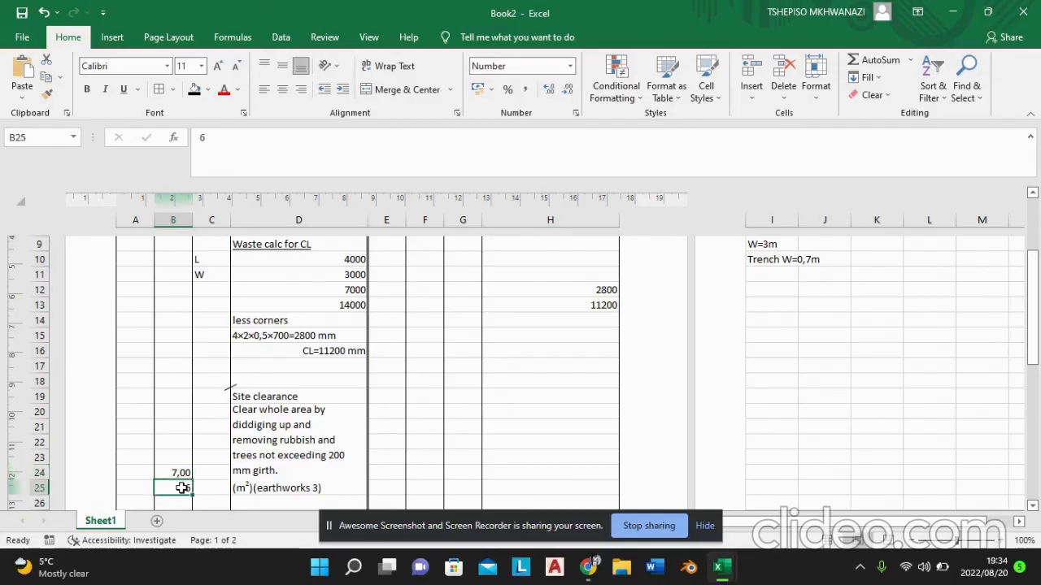
{"action": "left_click", "coordinate": [544, 96]}
{"action": "left_click", "coordinate": [544, 96]}
Step: Multiply the two site clearance dimensions in cell C25 with the formula =PRODUCT(B24;B25)
{"action": "left_click", "coordinate": [216, 488]}
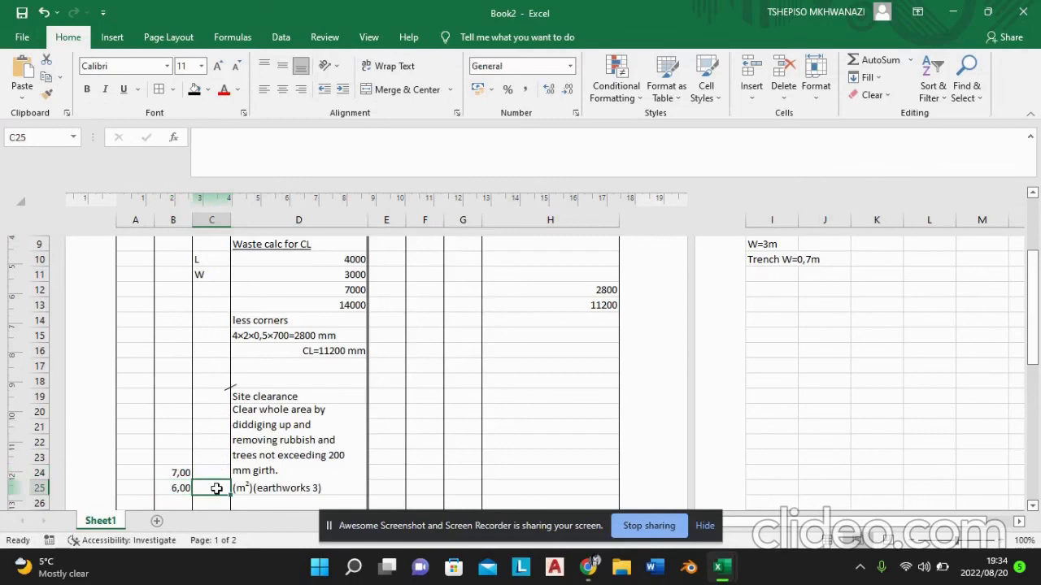
{"action": "double_click", "coordinate": [206, 491]}
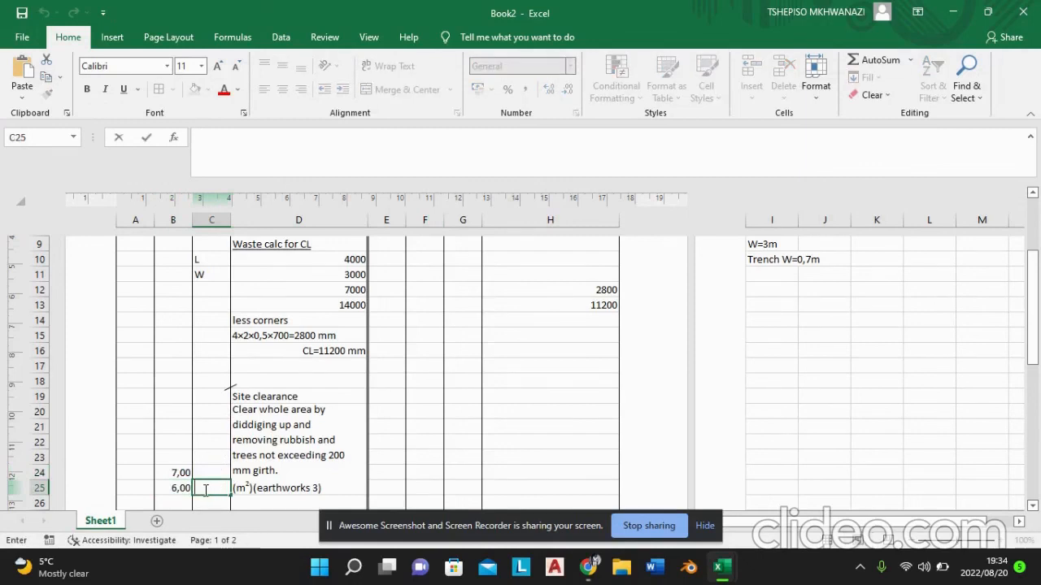
{"action": "type", "text": "="}
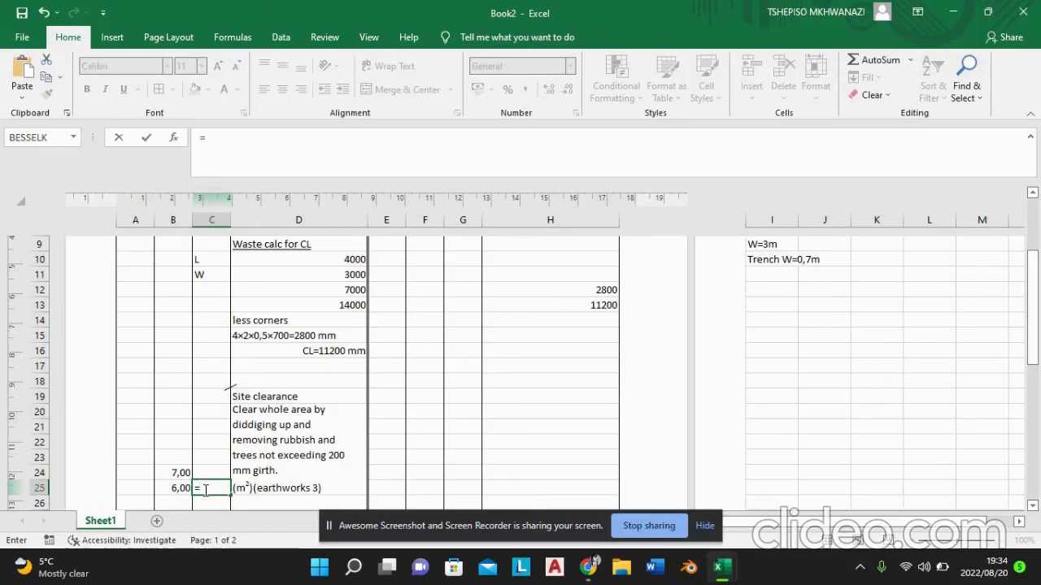
{"action": "type", "text": "s"}
{"action": "key", "text": "BackSpace"}
{"action": "type", "text": "prod"}
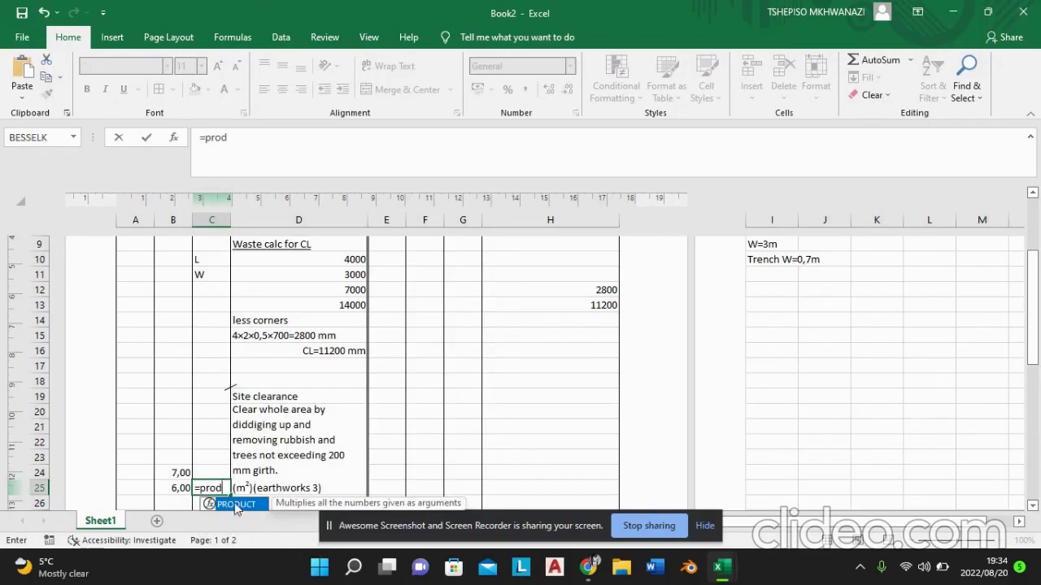
{"action": "double_click", "coordinate": [235, 505]}
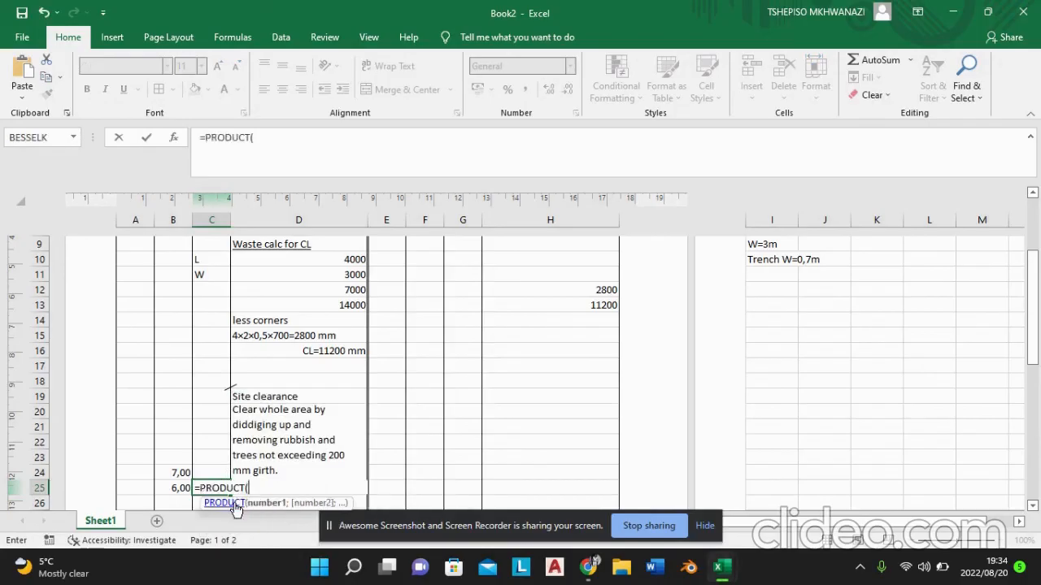
{"action": "left_click", "coordinate": [179, 472]}
{"action": "type", "text": ";"}
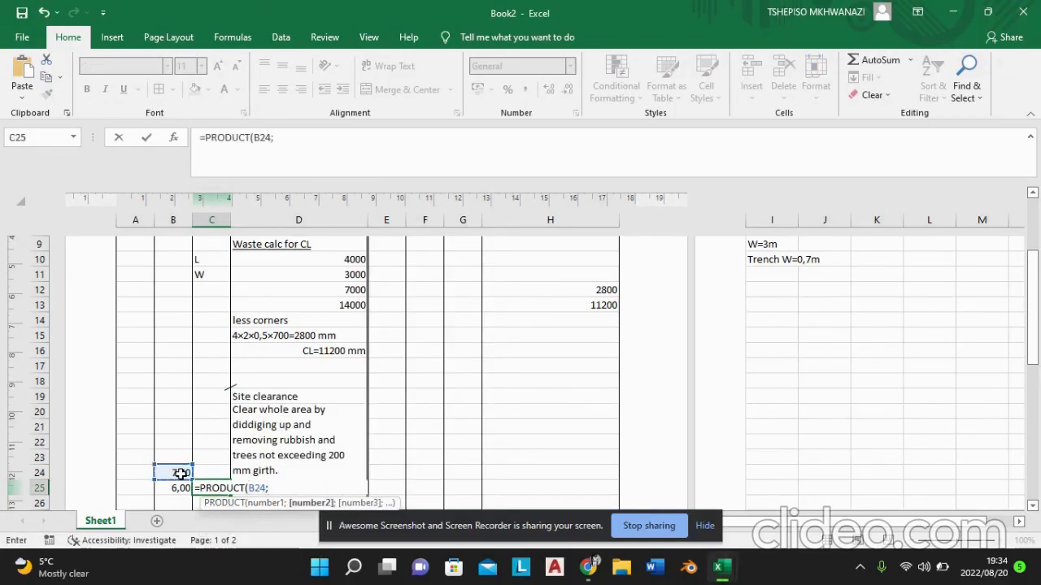
{"action": "left_click", "coordinate": [178, 486]}
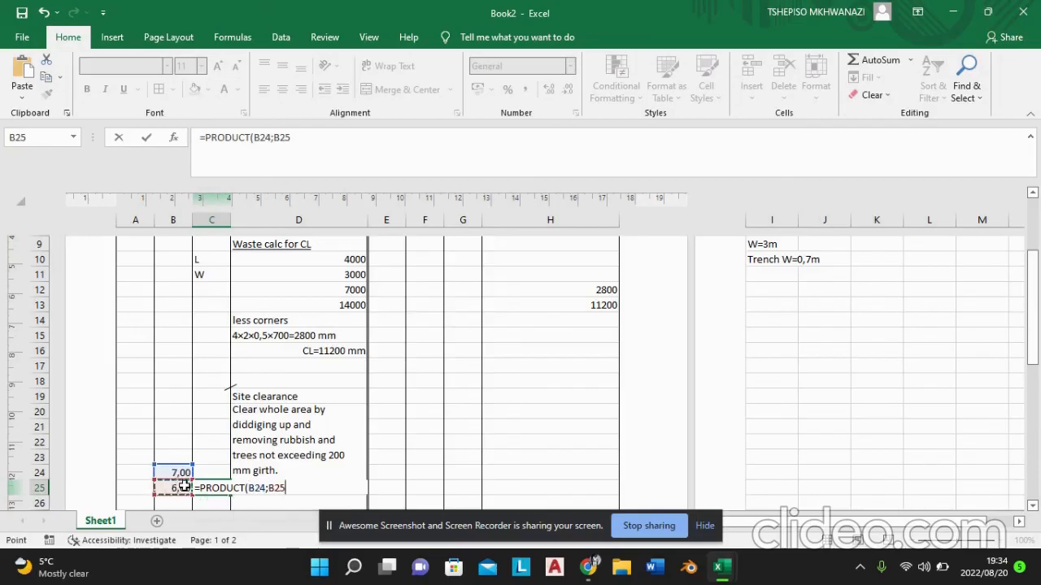
{"action": "key", "text": "Return"}
Step: Format the calculated area in cell C25 to show two decimal places
{"action": "left_click", "coordinate": [219, 488]}
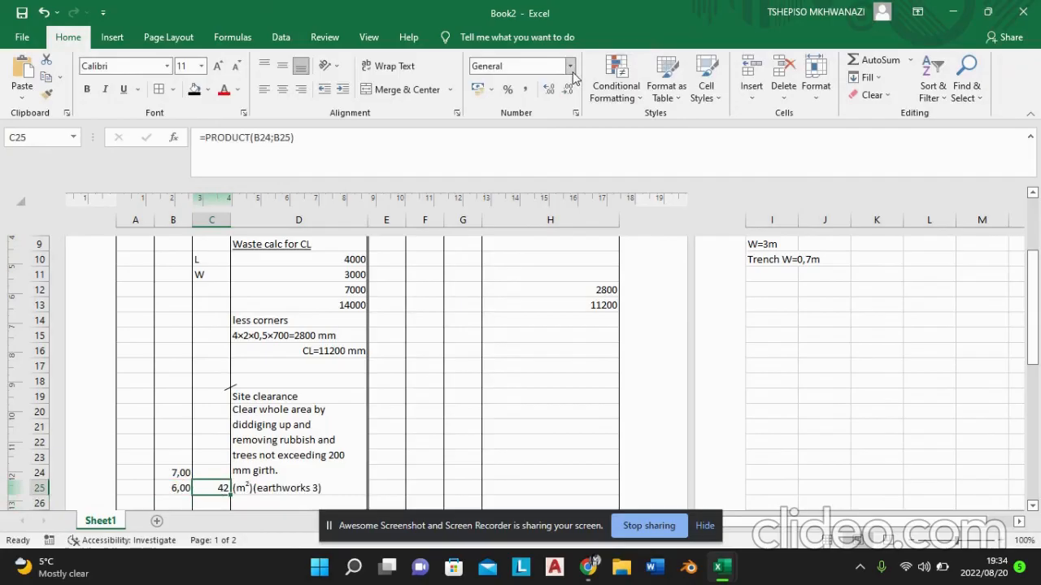
{"action": "left_click", "coordinate": [551, 88]}
{"action": "left_click", "coordinate": [551, 88]}
Step: Underline the "Site clearance" heading in cell D19
{"action": "left_click_drag", "start_coordinate": [1039, 296], "coordinate": [1036, 311]}
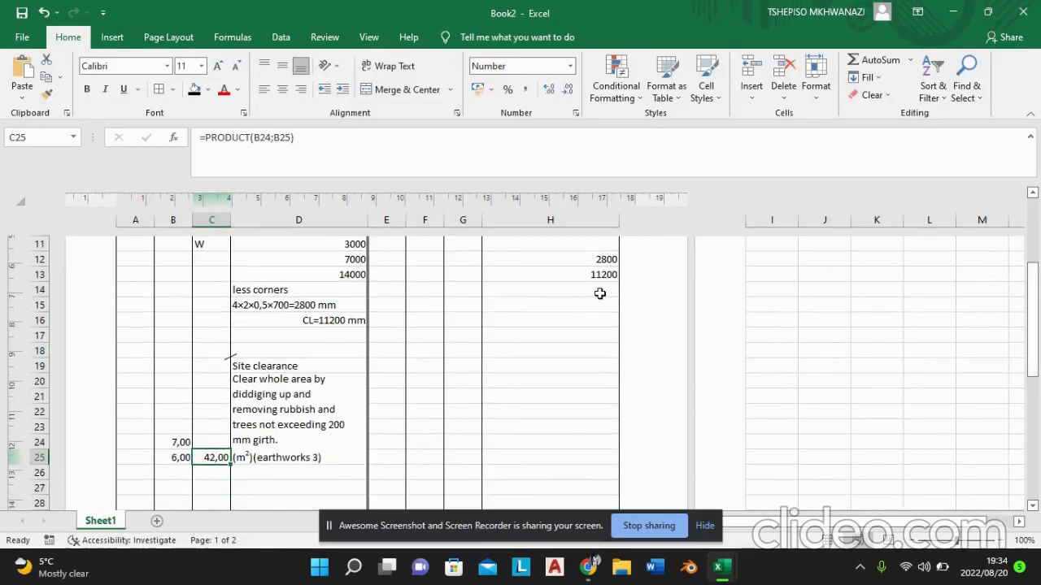
{"action": "left_click", "coordinate": [286, 370]}
{"action": "left_click", "coordinate": [123, 91]}
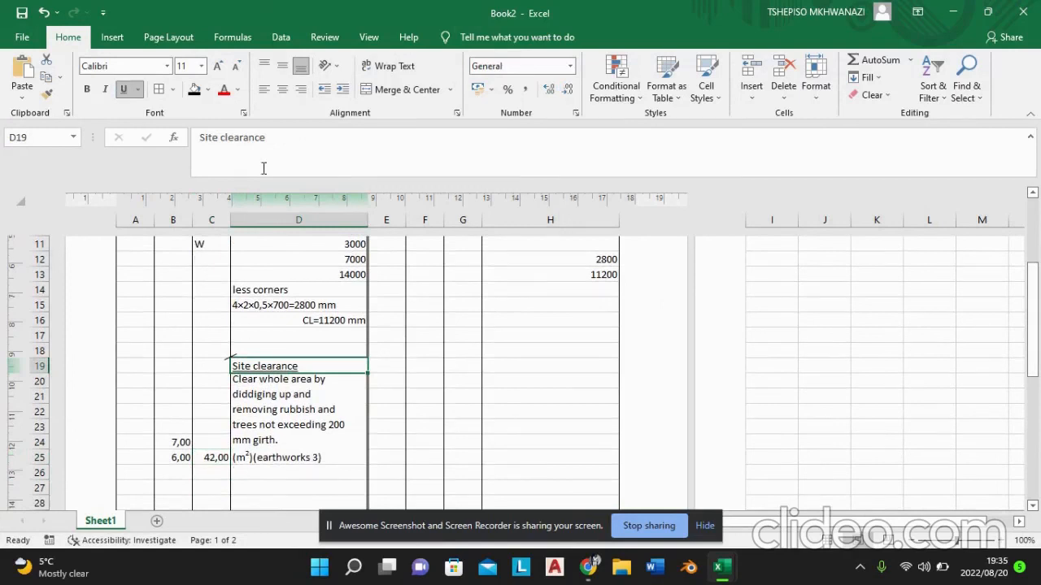
Step: Draw a short diagonal line, about 0,21 cm high and 0,34 cm wide, across the lower-left corner of the site clearance description and make it black
{"action": "left_click", "coordinate": [117, 41]}
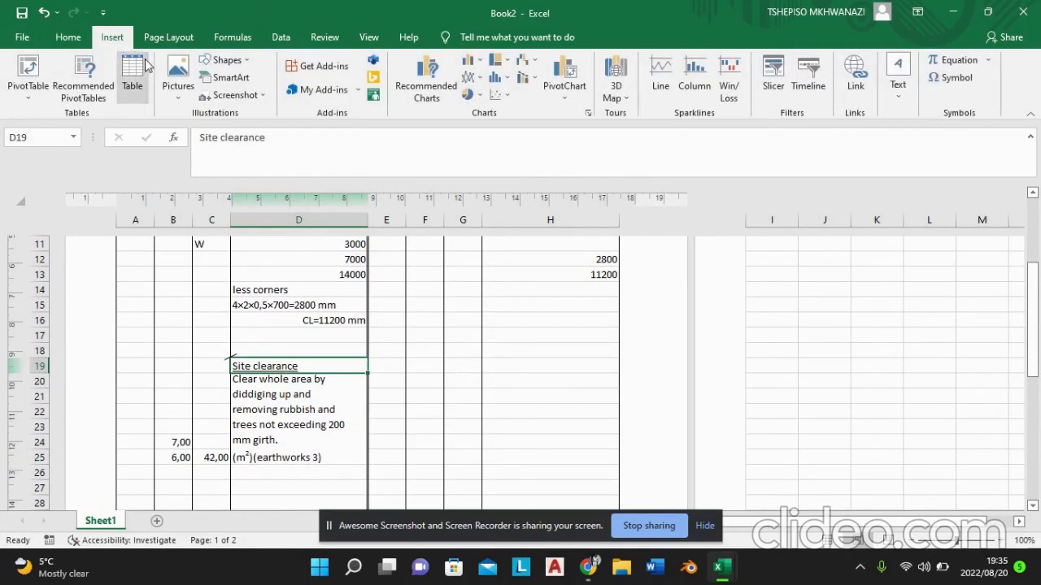
{"action": "left_click", "coordinate": [213, 71]}
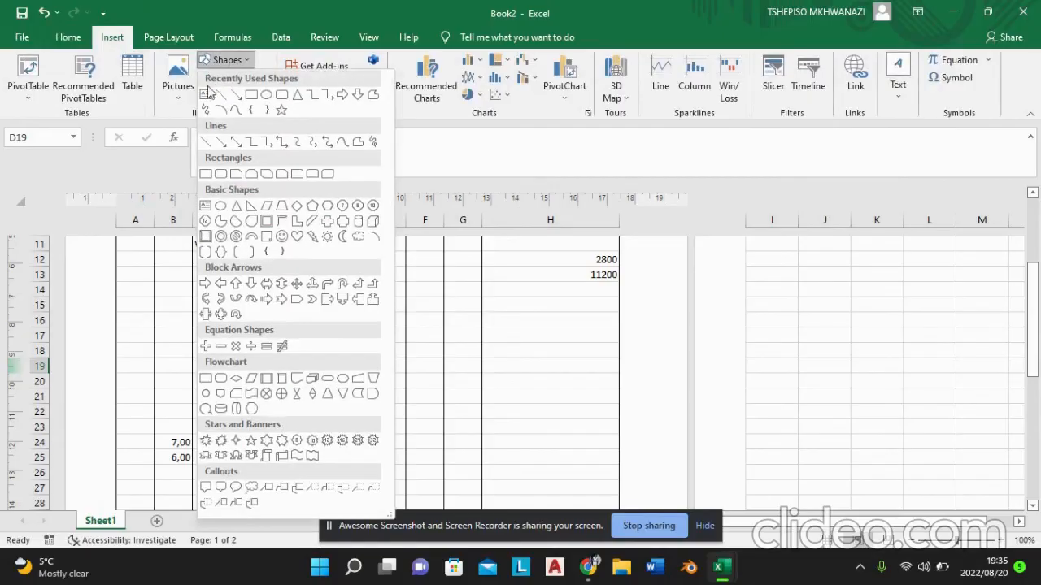
{"action": "left_click", "coordinate": [208, 144]}
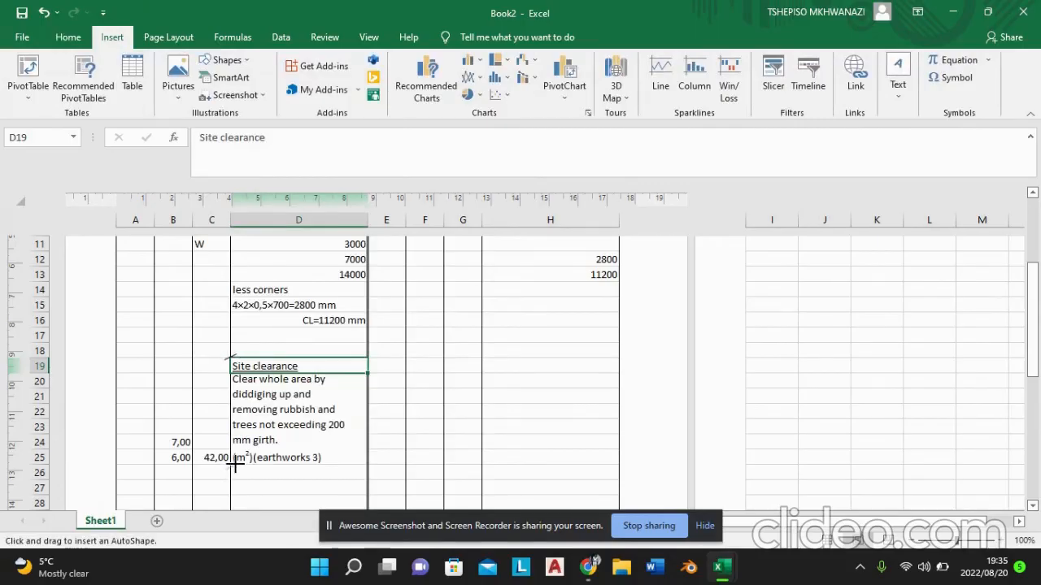
{"action": "left_click_drag", "start_coordinate": [235, 463], "coordinate": [226, 470]}
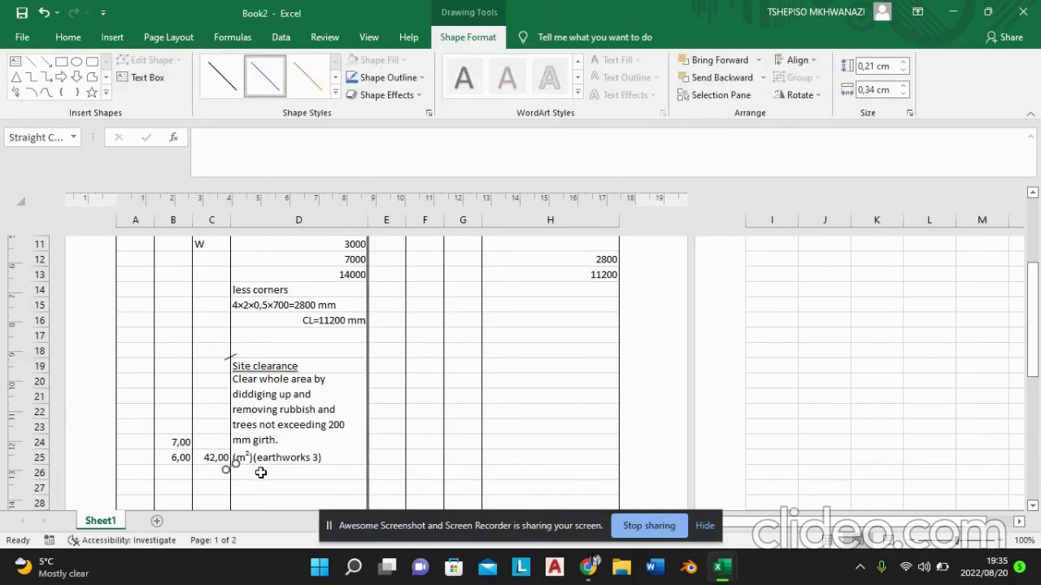
{"action": "left_click", "coordinate": [261, 472]}
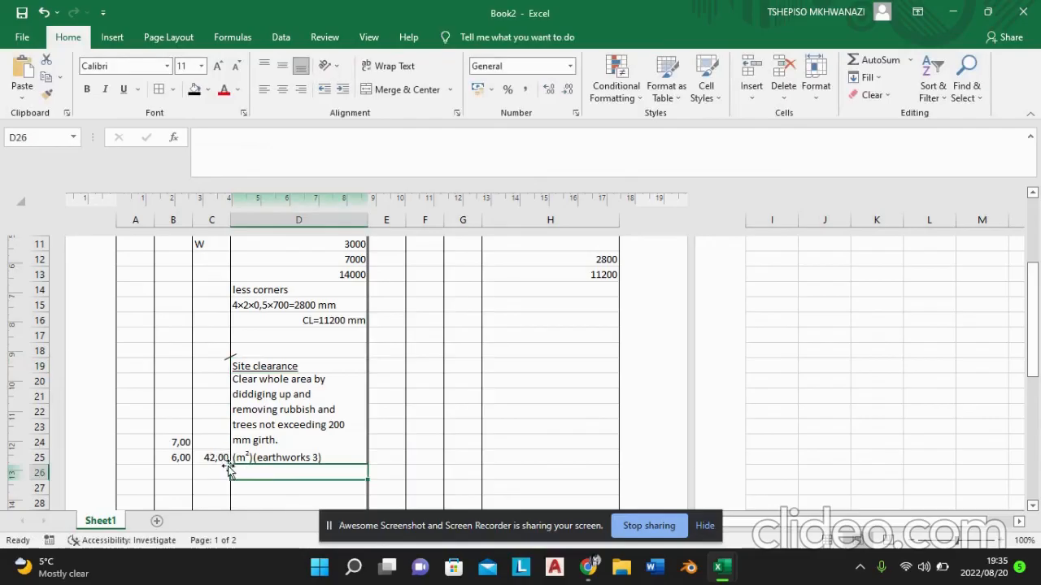
{"action": "left_click", "coordinate": [230, 467]}
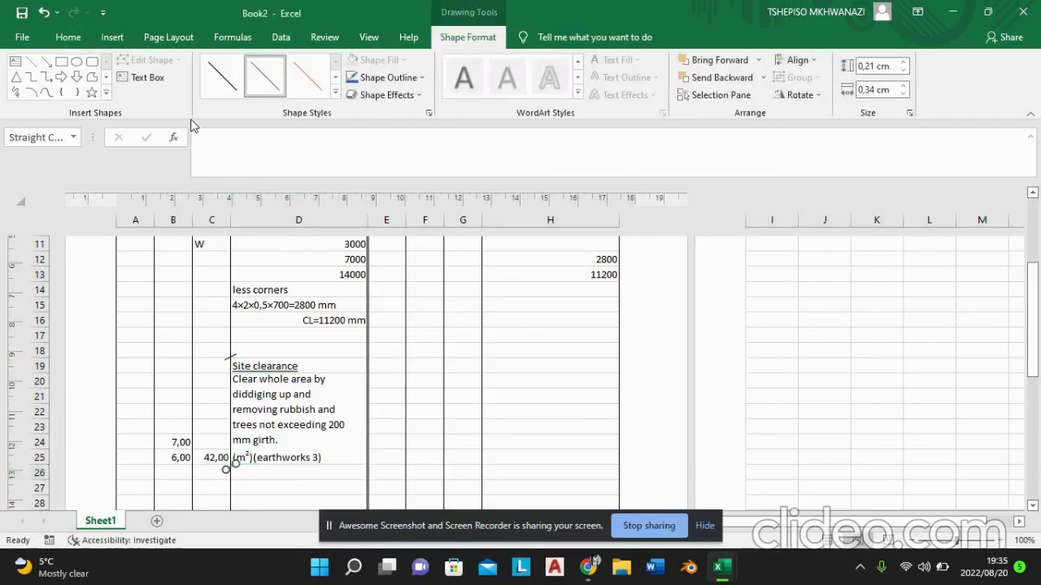
{"action": "left_click", "coordinate": [359, 401]}
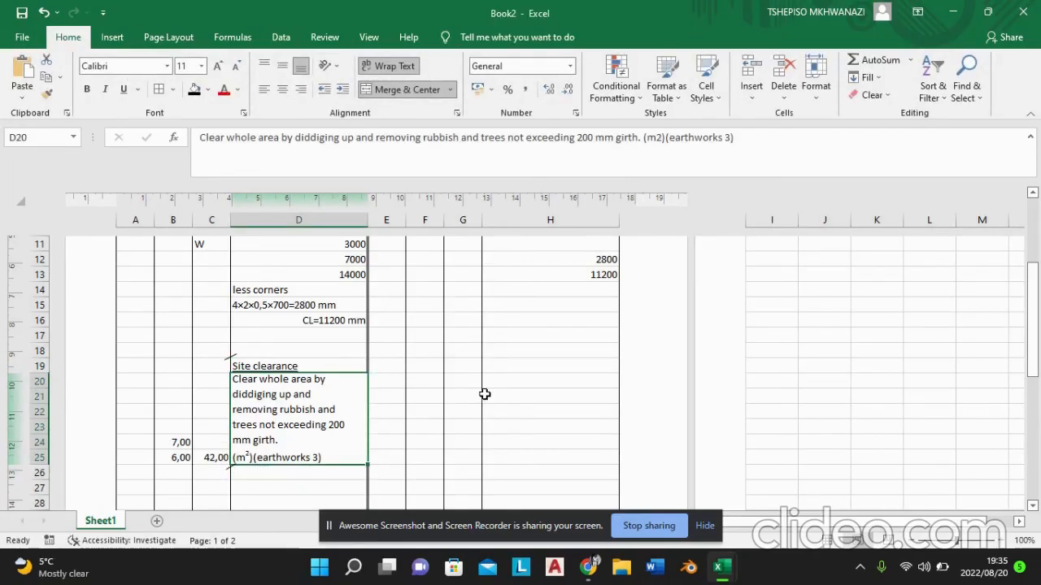
Step: Clear the helper formulas for the corner deduction and centre line from cells H12 and H13
{"action": "double_click", "coordinate": [609, 259]}
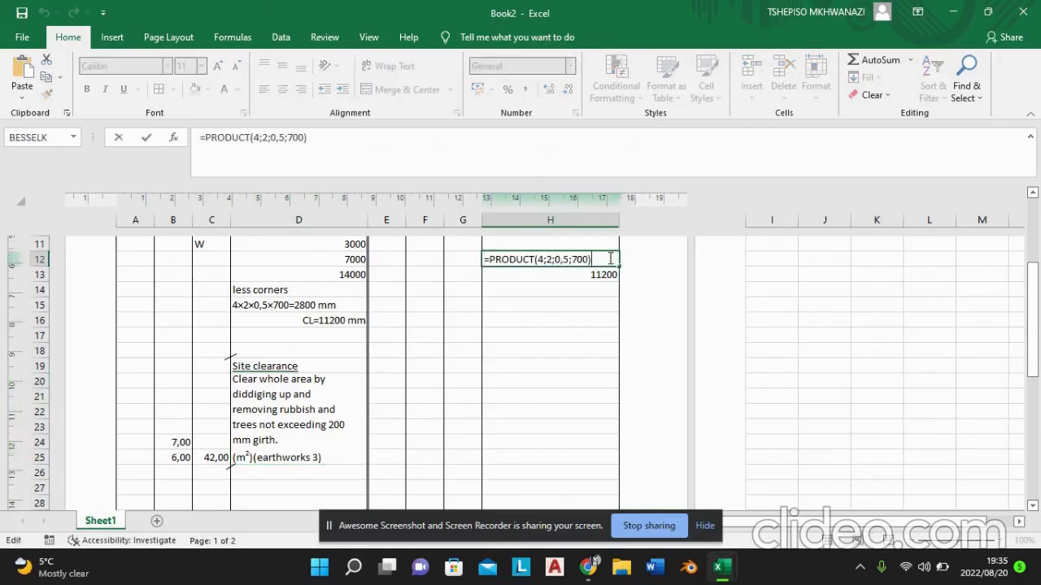
{"action": "key", "text": "BackSpace"}
{"action": "key", "text": "BackSpace"}
{"action": "key", "text": "BackSpace"}
{"action": "key", "text": "BackSpace"}
{"action": "key", "text": "BackSpace"}
{"action": "key", "text": "BackSpace"}
{"action": "key", "text": "BackSpace"}
{"action": "key", "text": "BackSpace"}
{"action": "key", "text": "BackSpace"}
{"action": "key", "text": "BackSpace"}
{"action": "key", "text": "BackSpace"}
{"action": "key", "text": "BackSpace"}
{"action": "key", "text": "BackSpace"}
{"action": "key", "text": "BackSpace"}
{"action": "key", "text": "BackSpace"}
{"action": "key", "text": "BackSpace"}
{"action": "key", "text": "BackSpace"}
{"action": "key", "text": "BackSpace"}
{"action": "key", "text": "BackSpace"}
{"action": "key", "text": "BackSpace"}
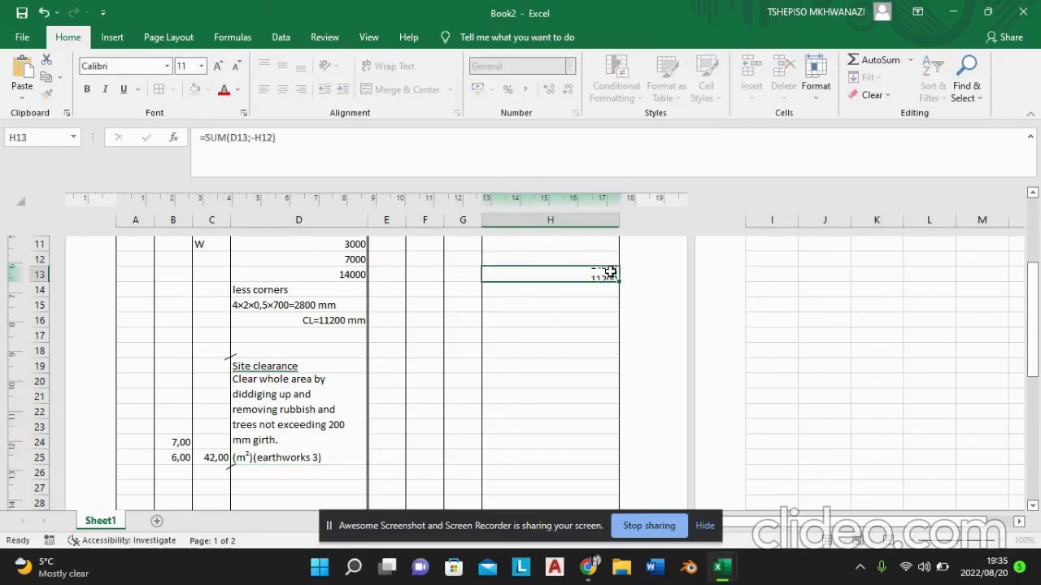
{"action": "double_click", "coordinate": [610, 274]}
{"action": "key", "text": "BackSpace"}
{"action": "key", "text": "BackSpace"}
{"action": "key", "text": "BackSpace"}
{"action": "key", "text": "BackSpace"}
{"action": "key", "text": "BackSpace"}
{"action": "key", "text": "BackSpace"}
{"action": "key", "text": "BackSpace"}
{"action": "key", "text": "BackSpace"}
{"action": "key", "text": "BackSpace"}
{"action": "key", "text": "BackSpace"}
{"action": "key", "text": "BackSpace"}
{"action": "key", "text": "BackSpace"}
{"action": "key", "text": "BackSpace"}
{"action": "key", "text": "BackSpace"}
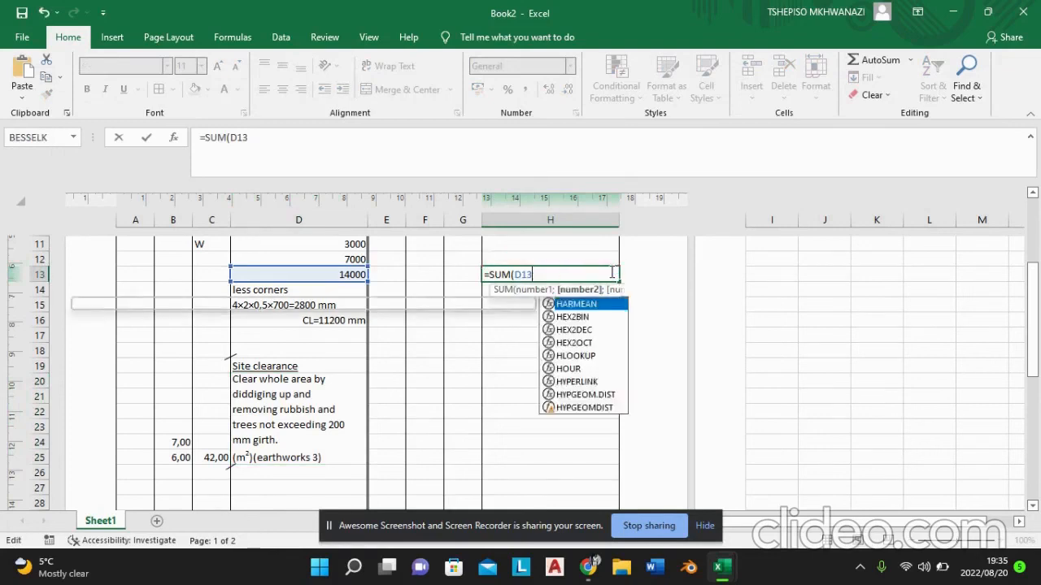
{"action": "left_click", "coordinate": [525, 454]}
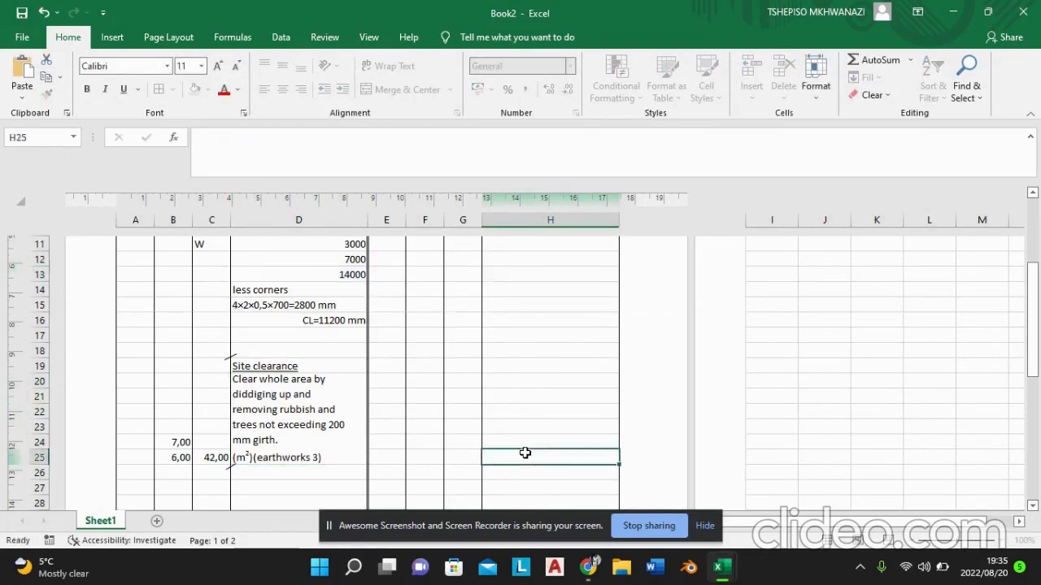
{"action": "left_click_drag", "start_coordinate": [1031, 307], "coordinate": [1034, 353]}
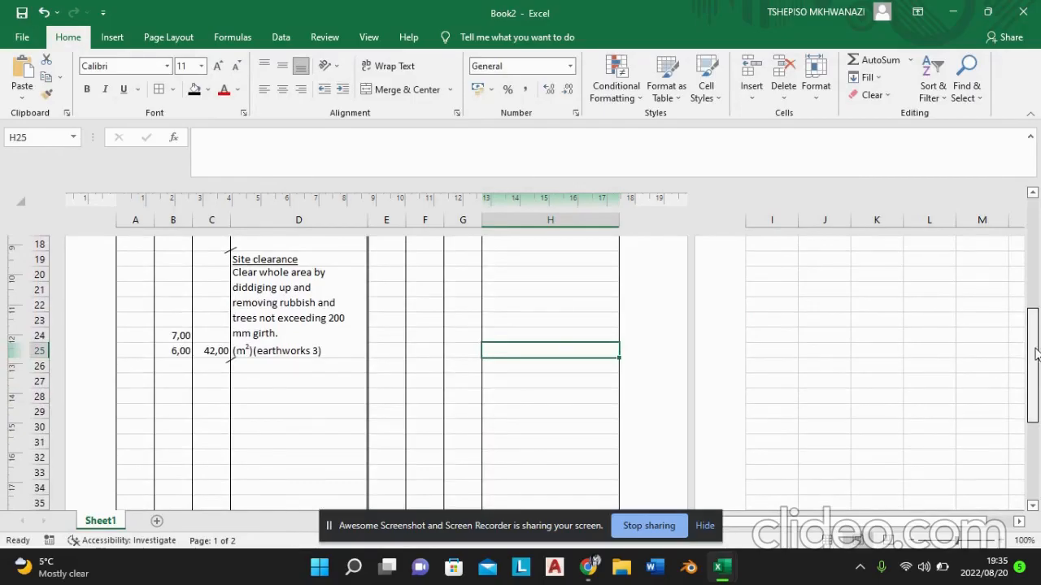